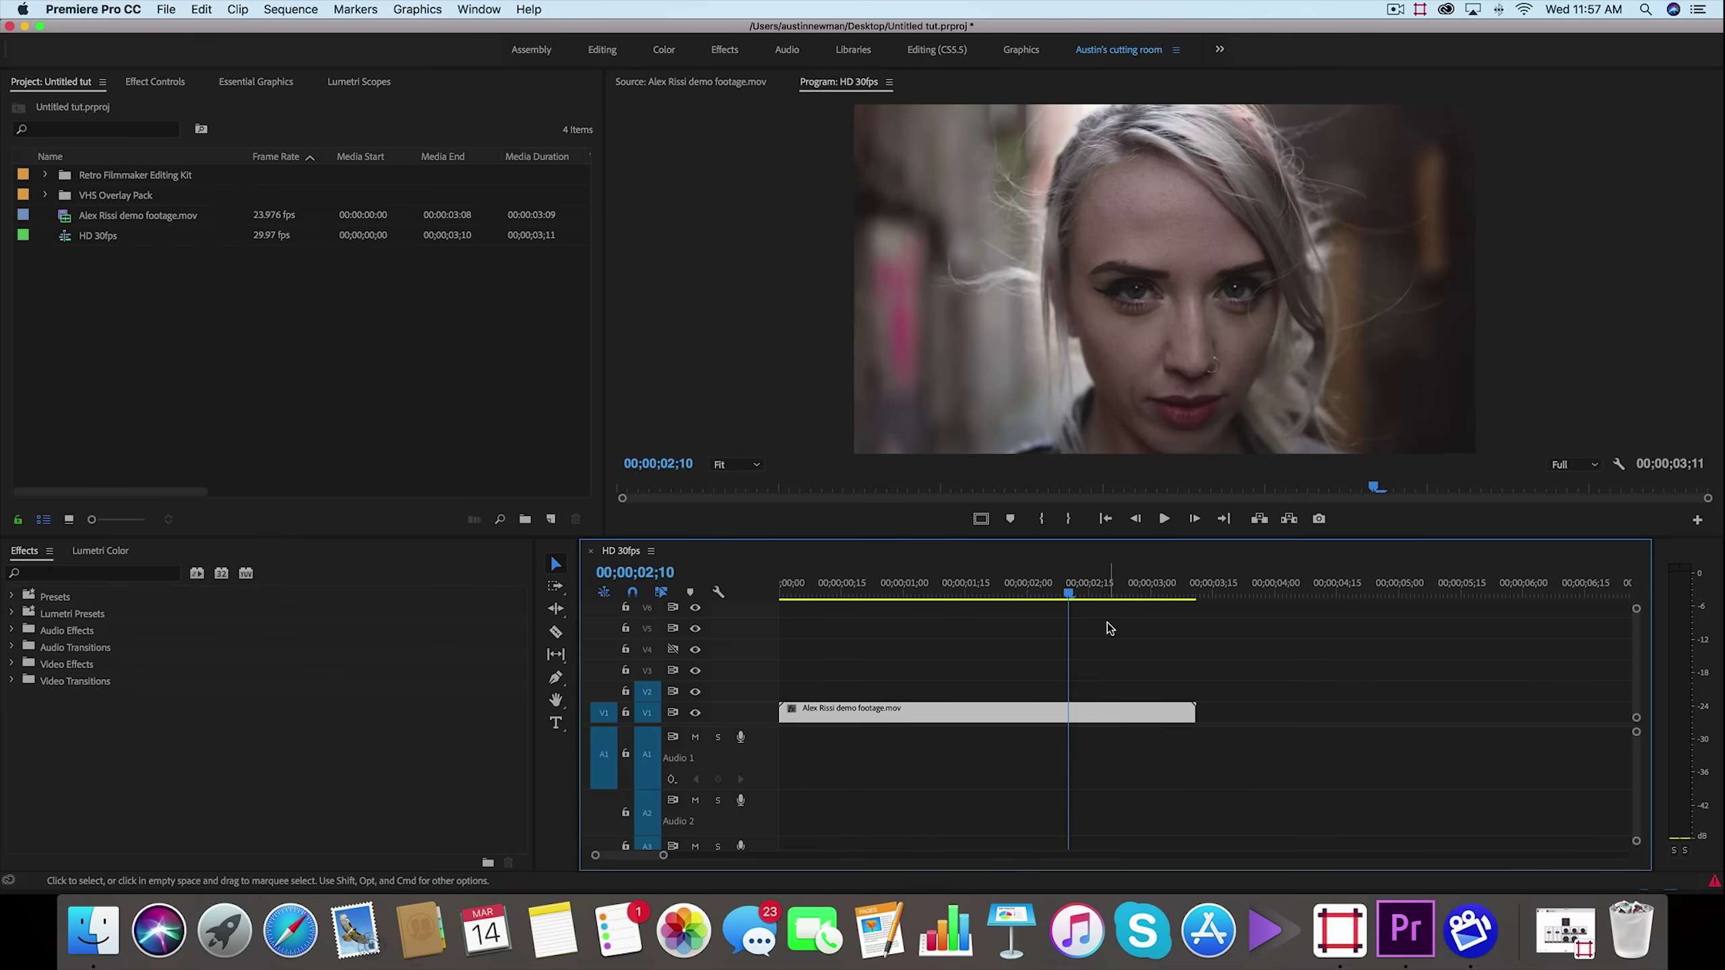
Scrub the footage, search and clear 'rgb' in Effects, then select the portrait clip on V1
drag(1068, 594, 1018, 597)
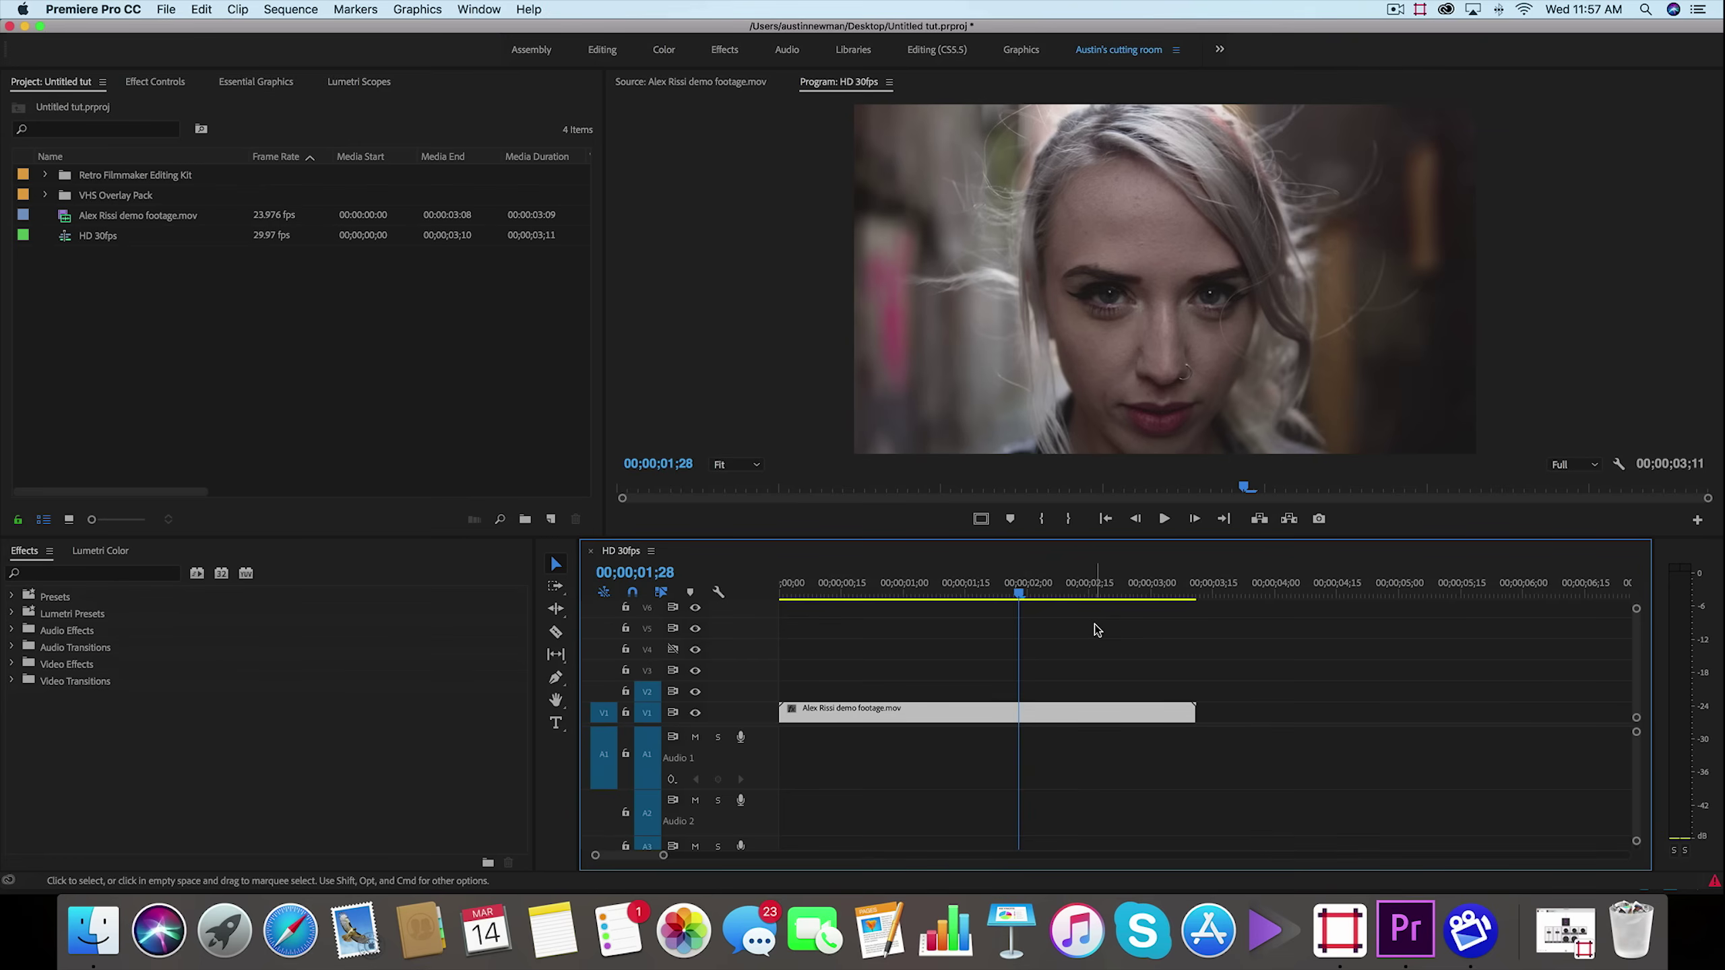
click(124, 576)
text(rgb)
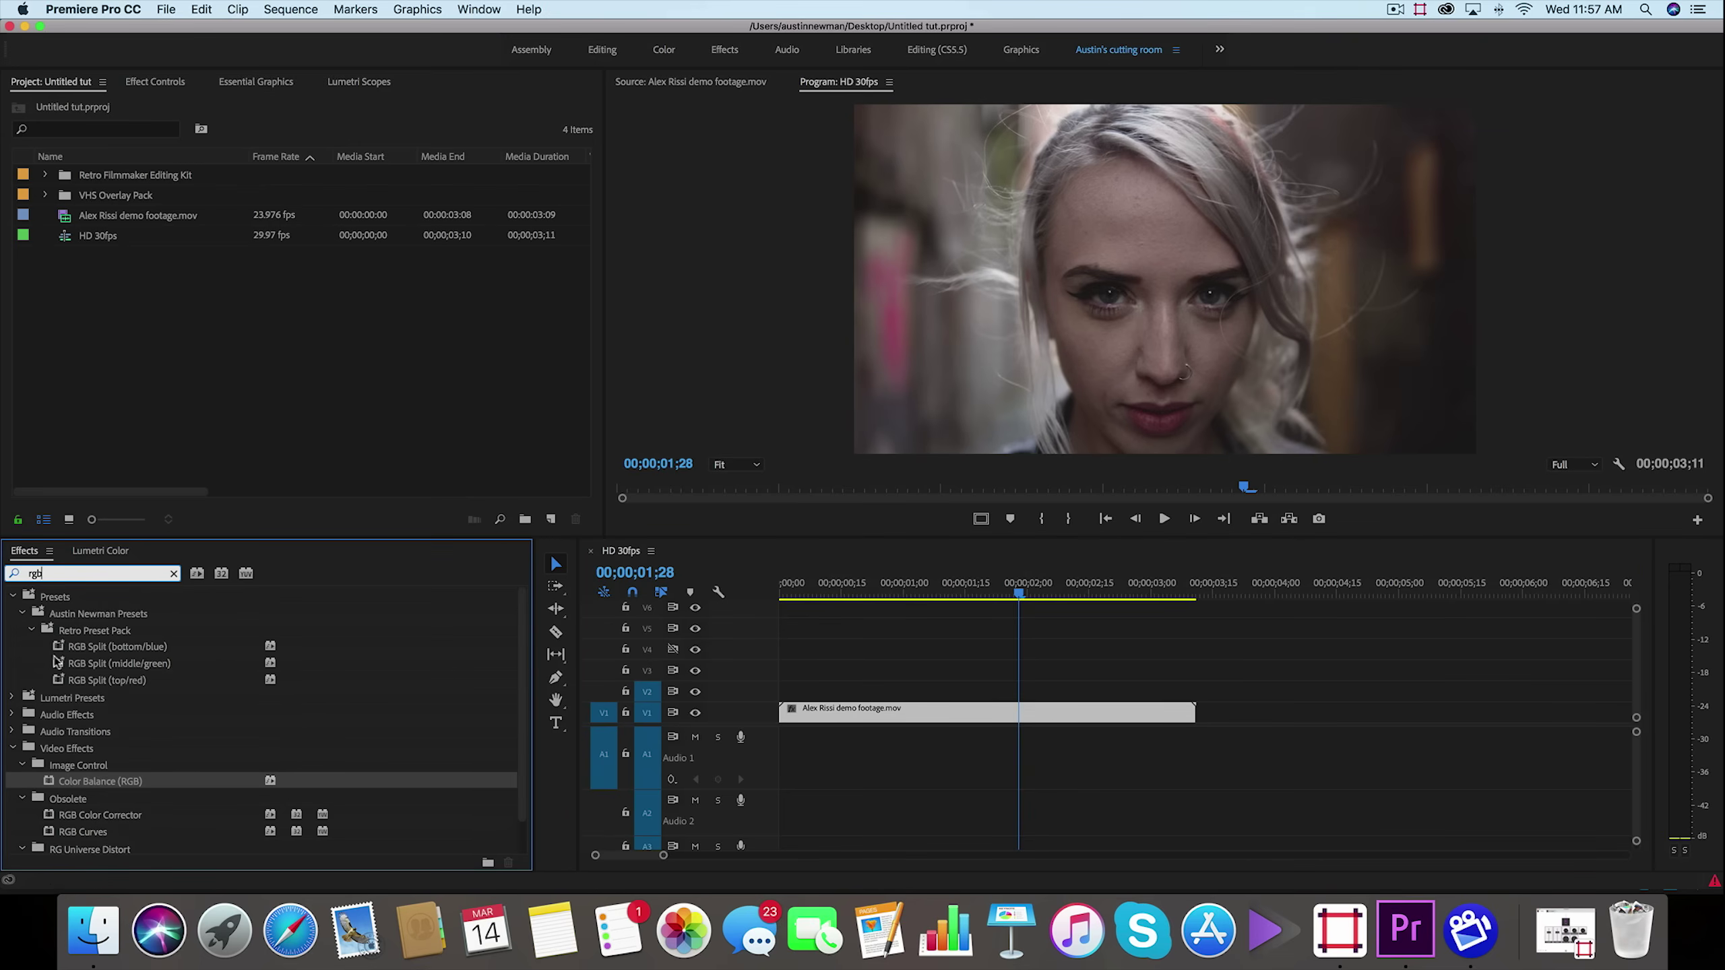
click(173, 573)
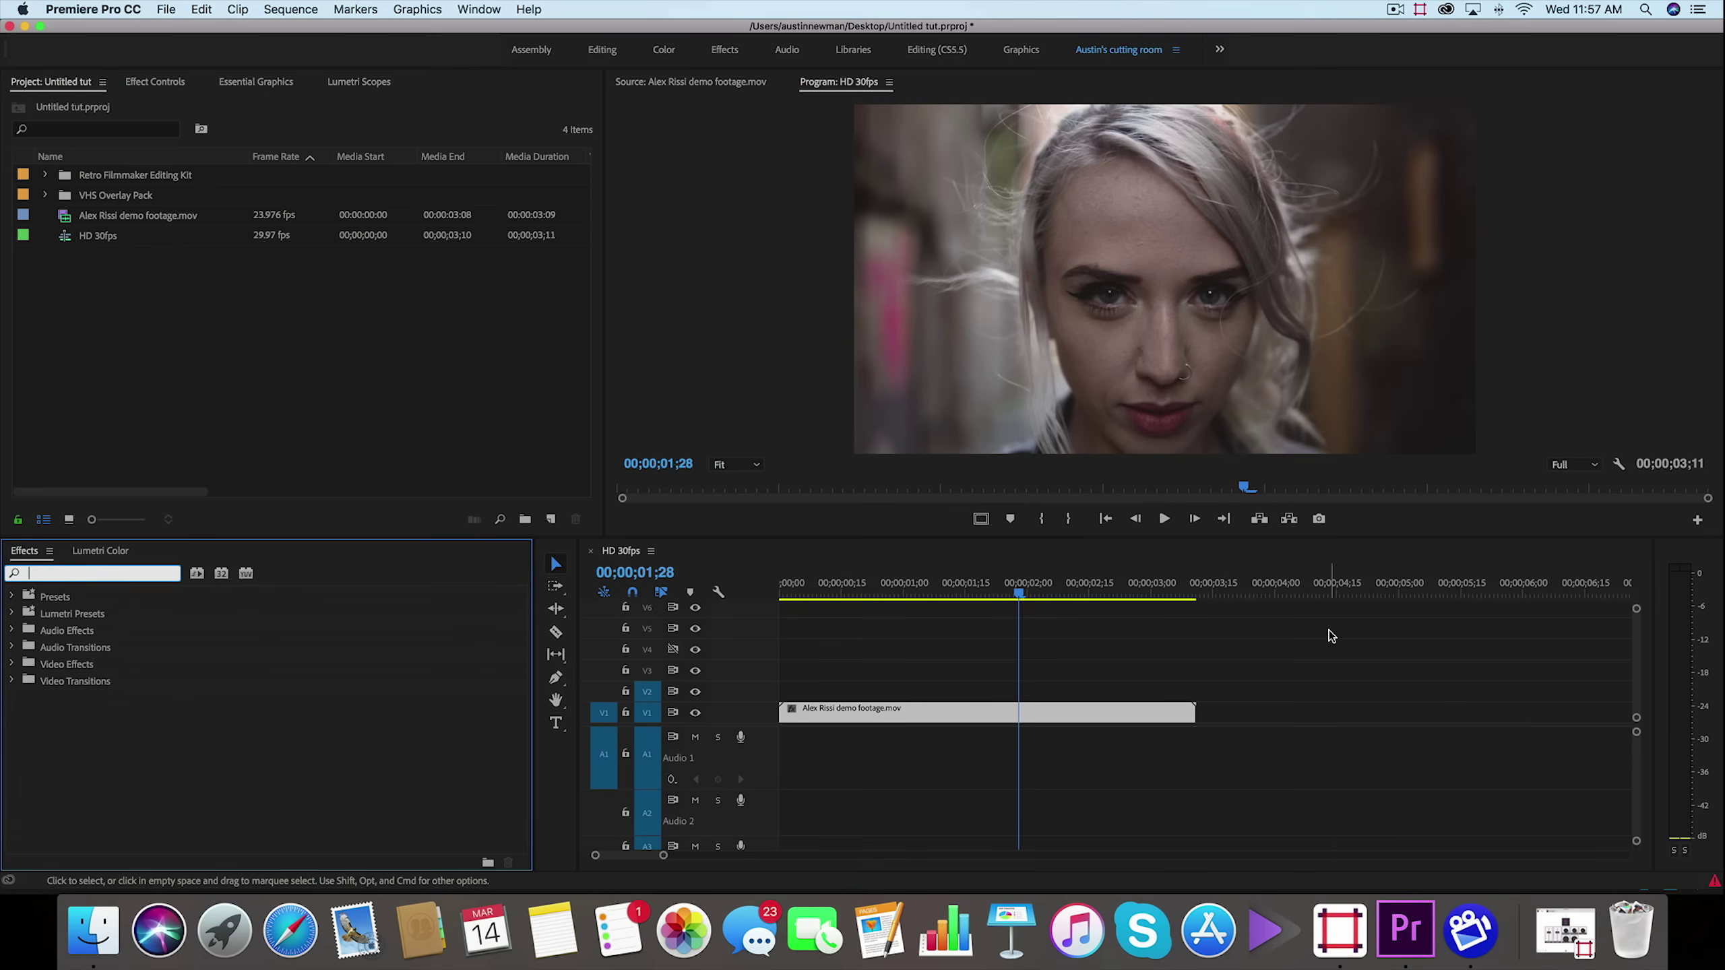
click(1035, 676)
click(1048, 711)
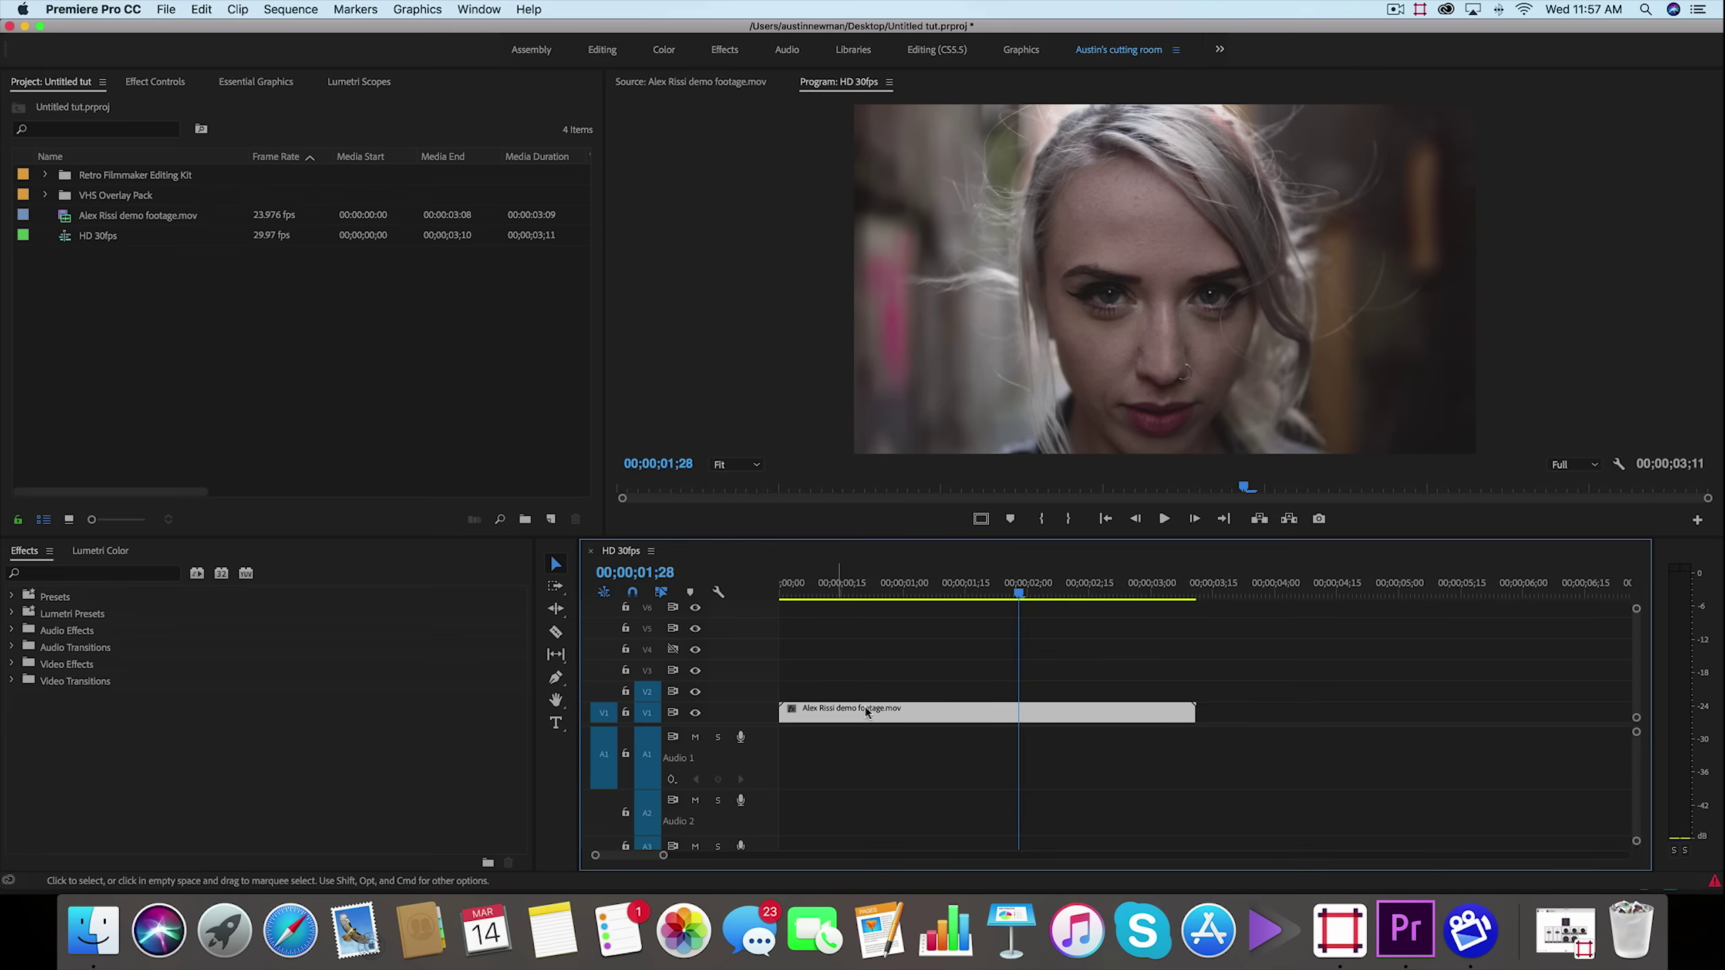
Set the portrait clip's Opacity blend mode to Linear Dodge (Add) in Effect Controls
click(155, 82)
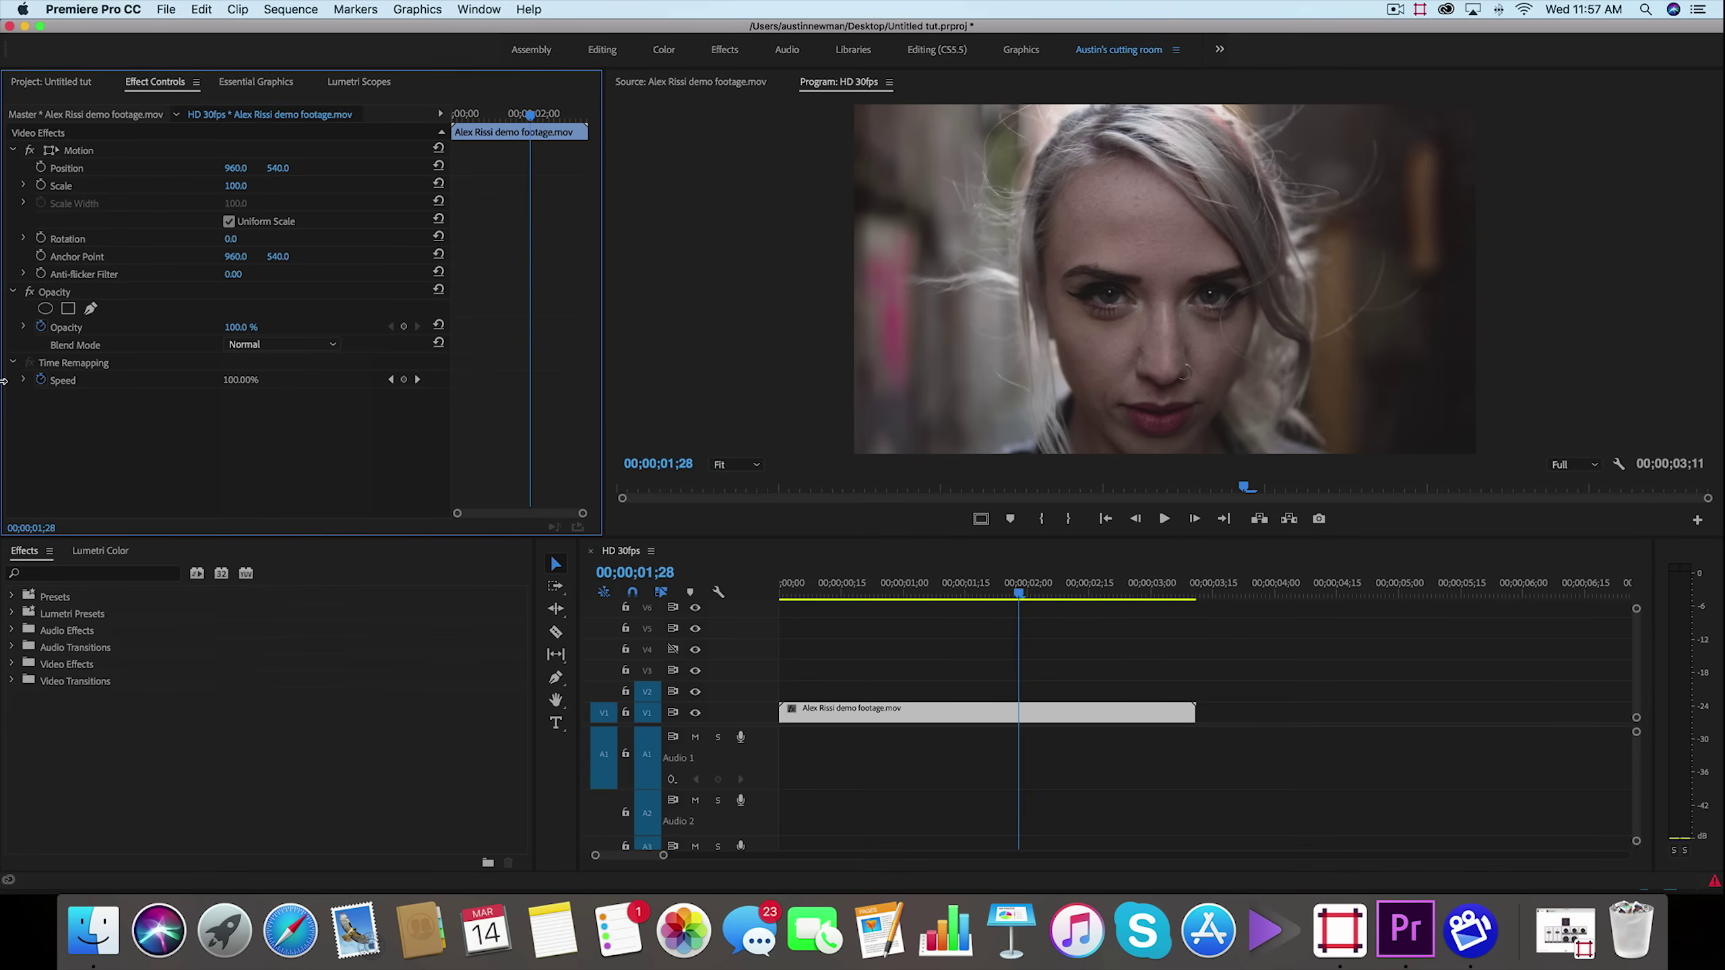
click(306, 345)
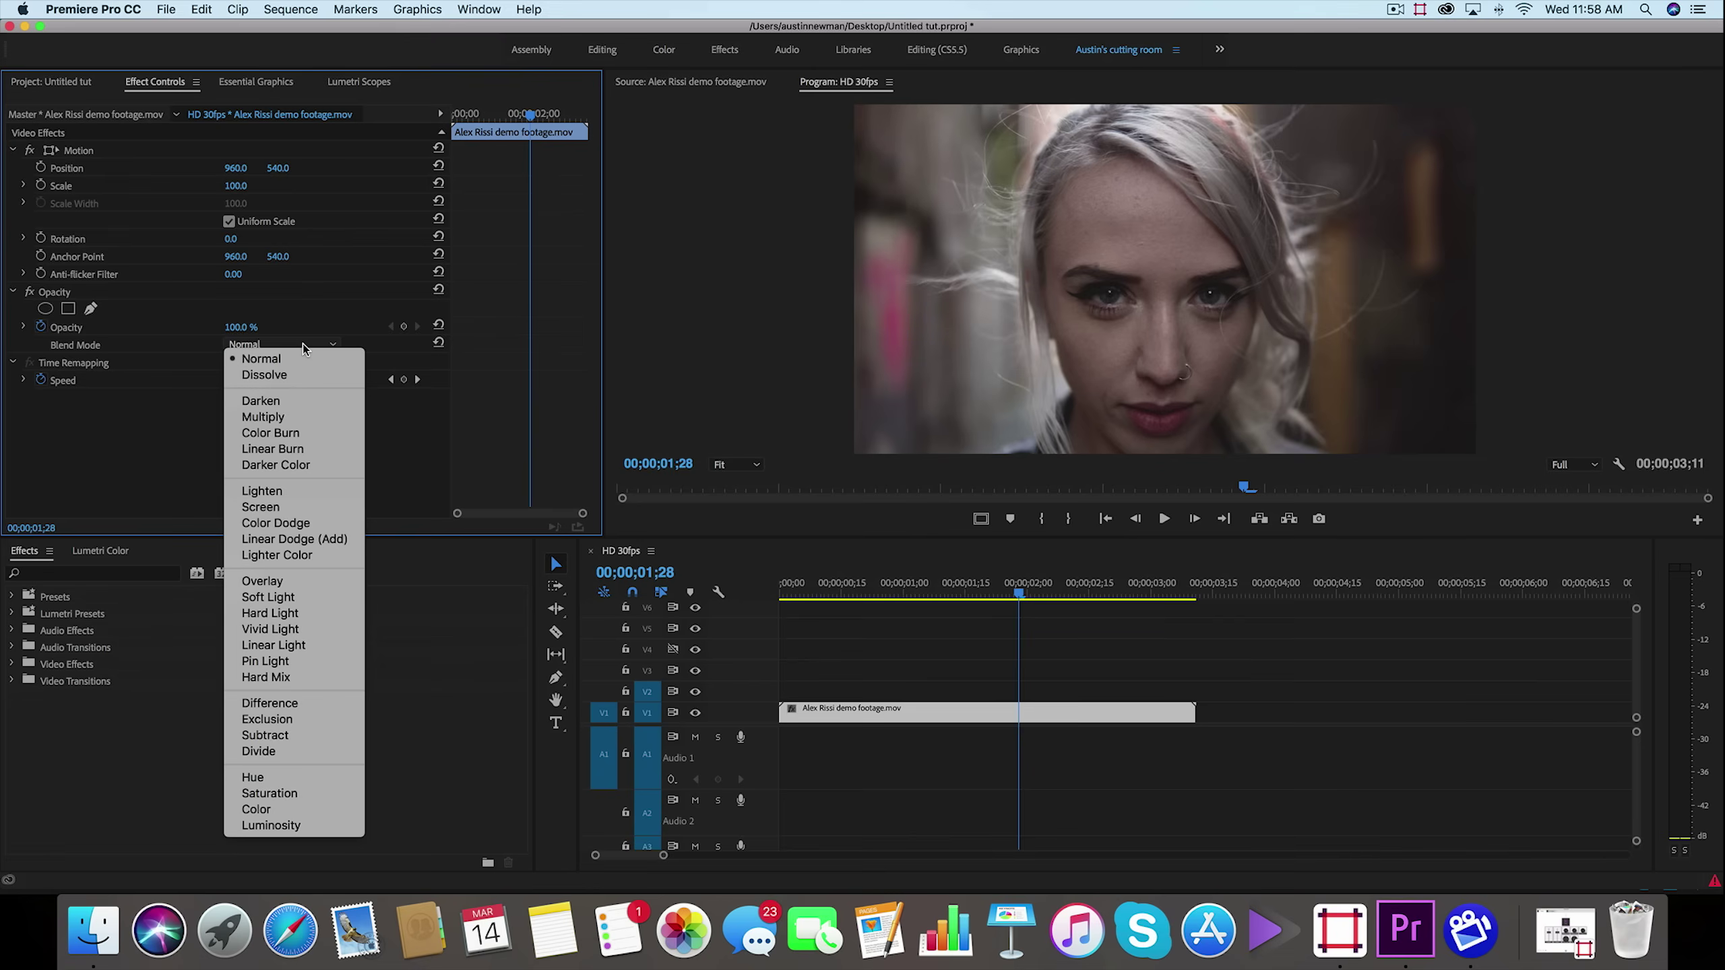
click(304, 540)
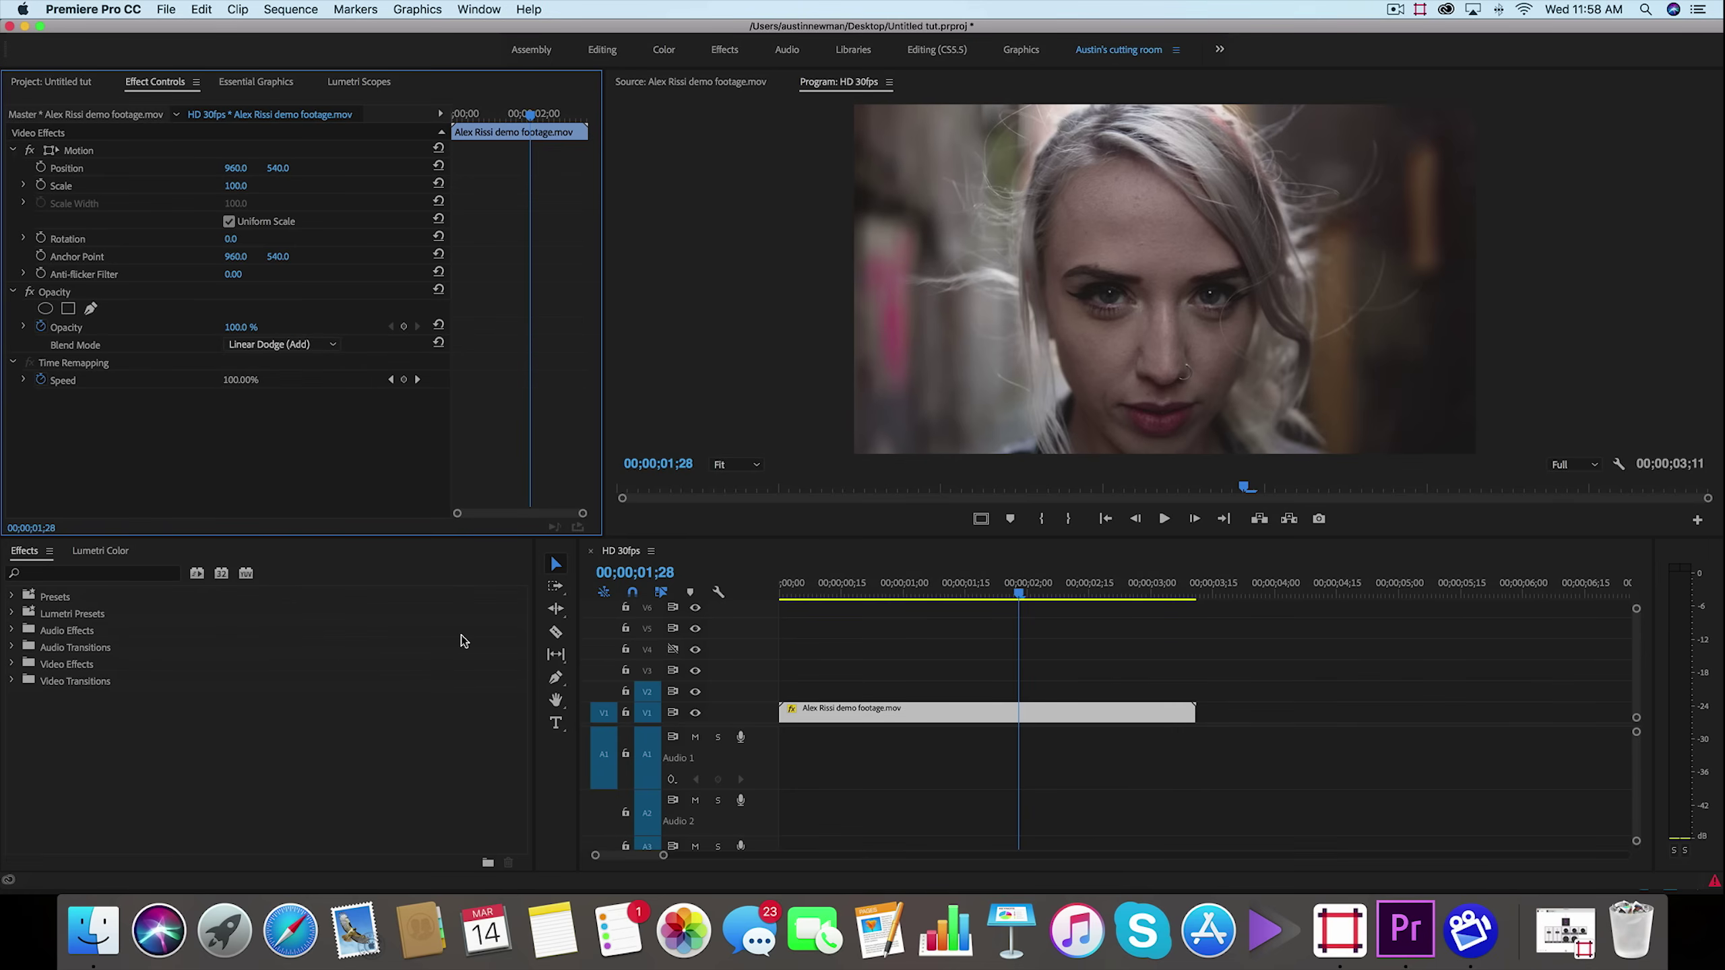
click(63, 574)
Find Color Balance (RGB) via an 'rgb' search and apply it to the V1 clip
text(rgb)
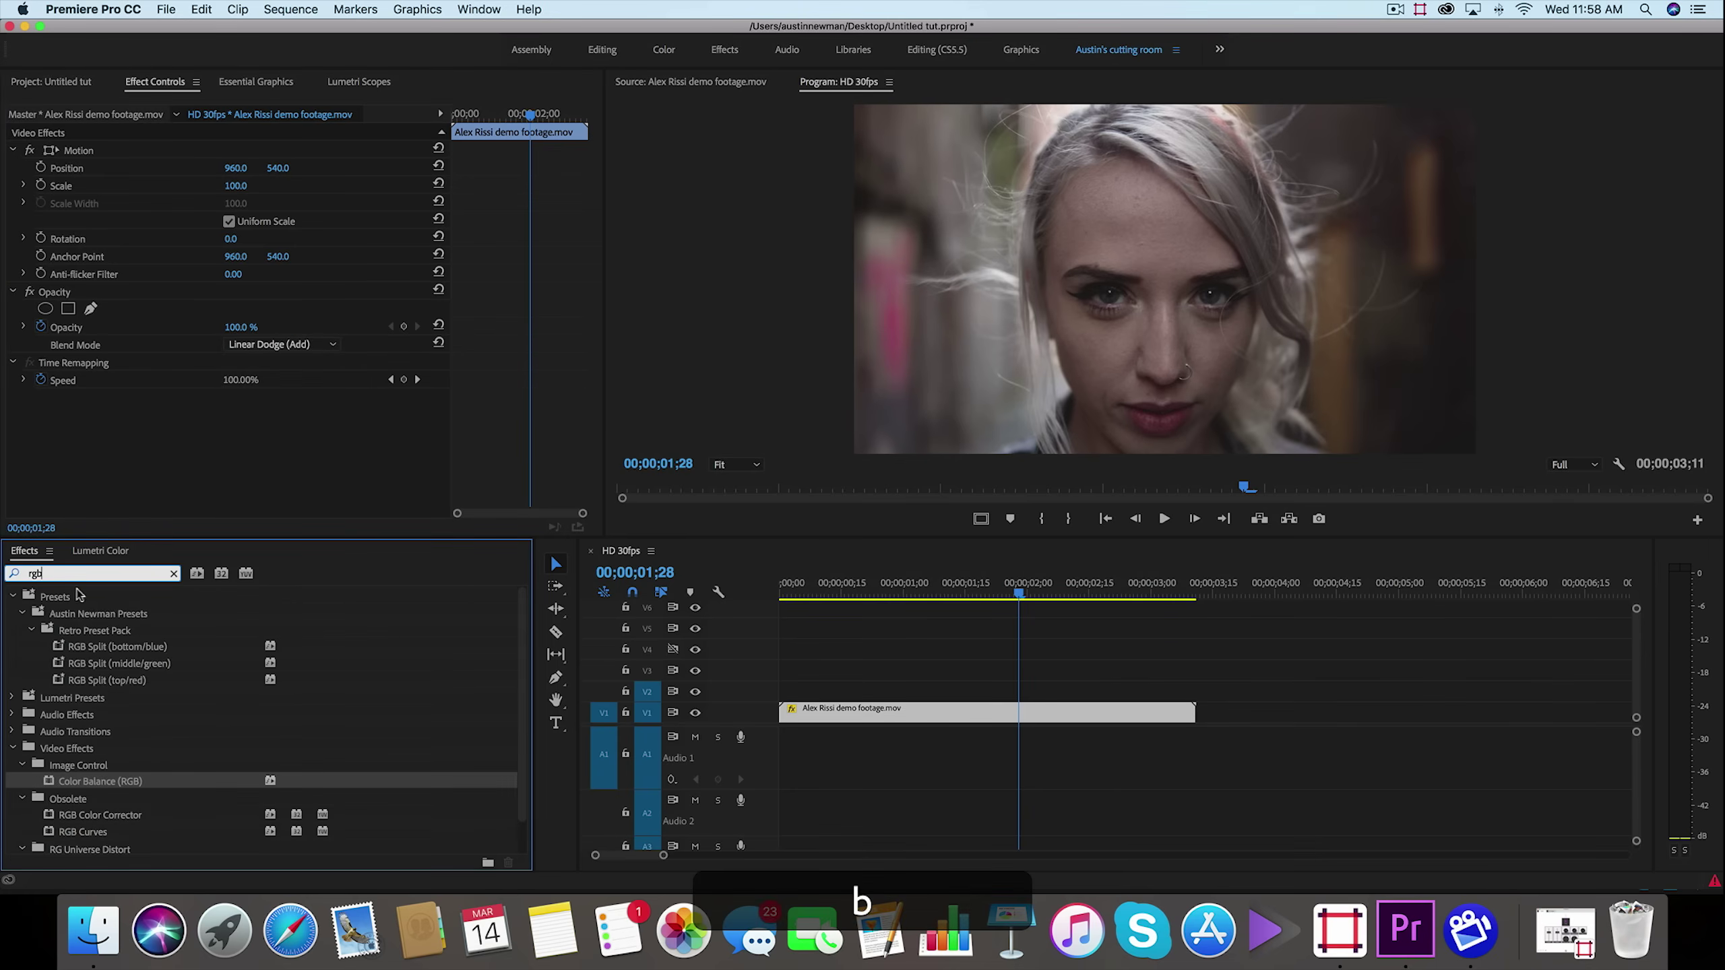
scroll(140, 747, down, 2)
click(86, 752)
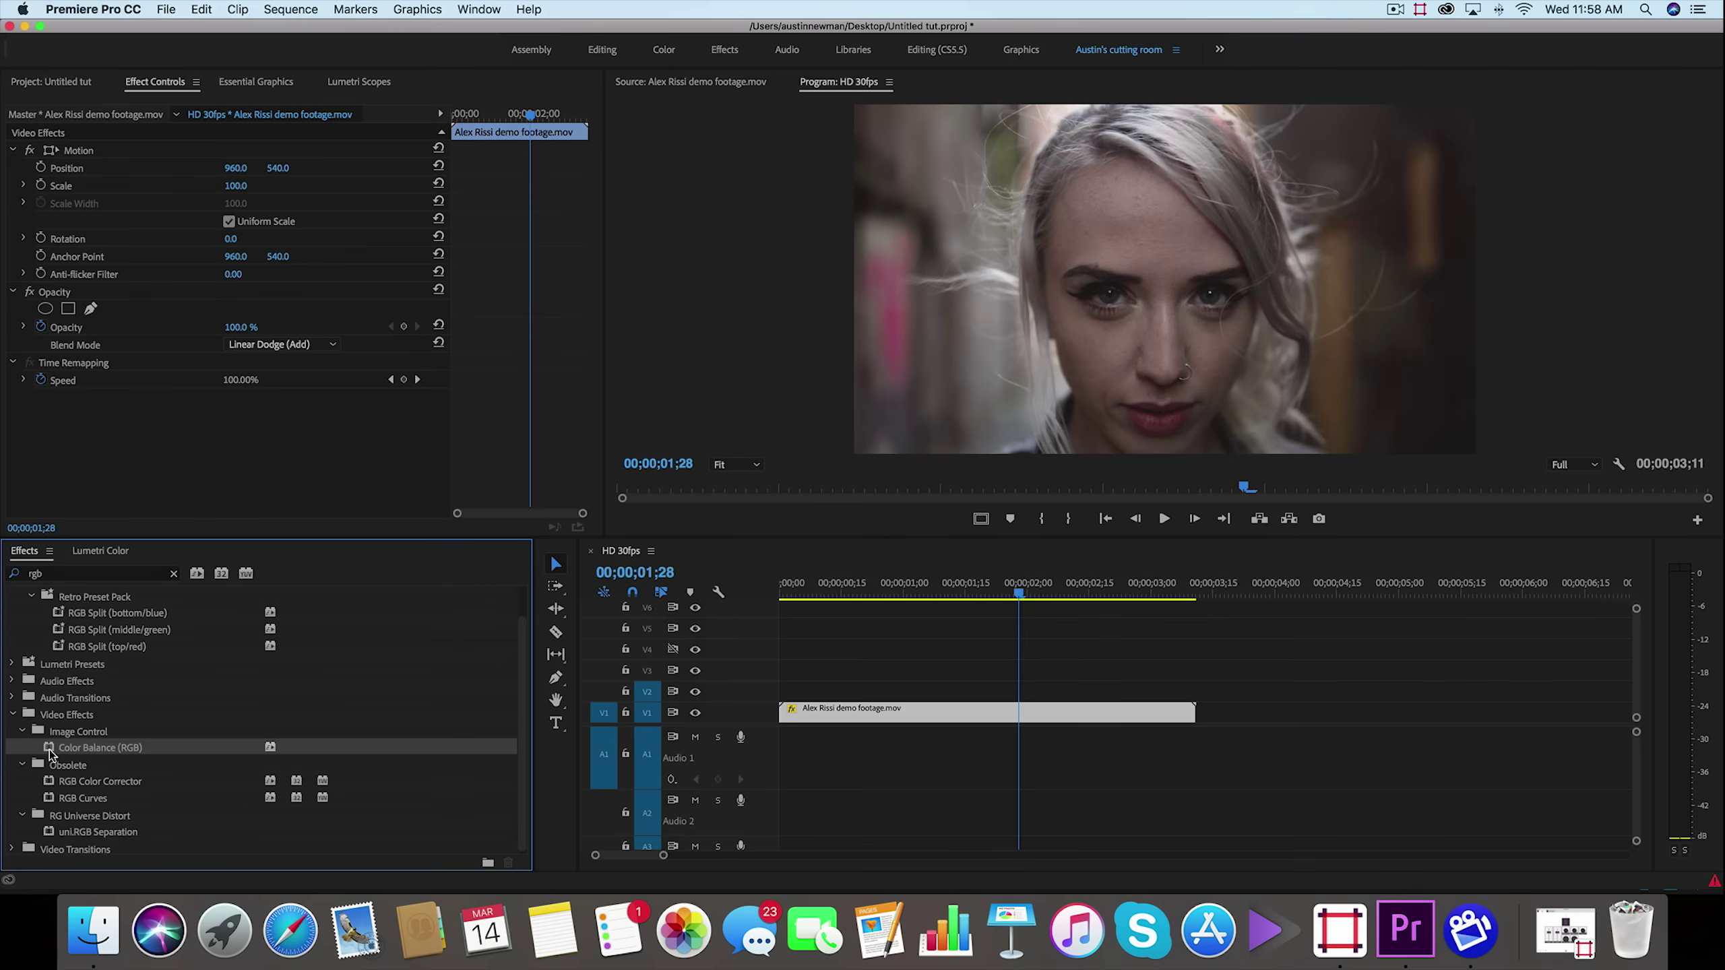
drag(51, 751, 1041, 714)
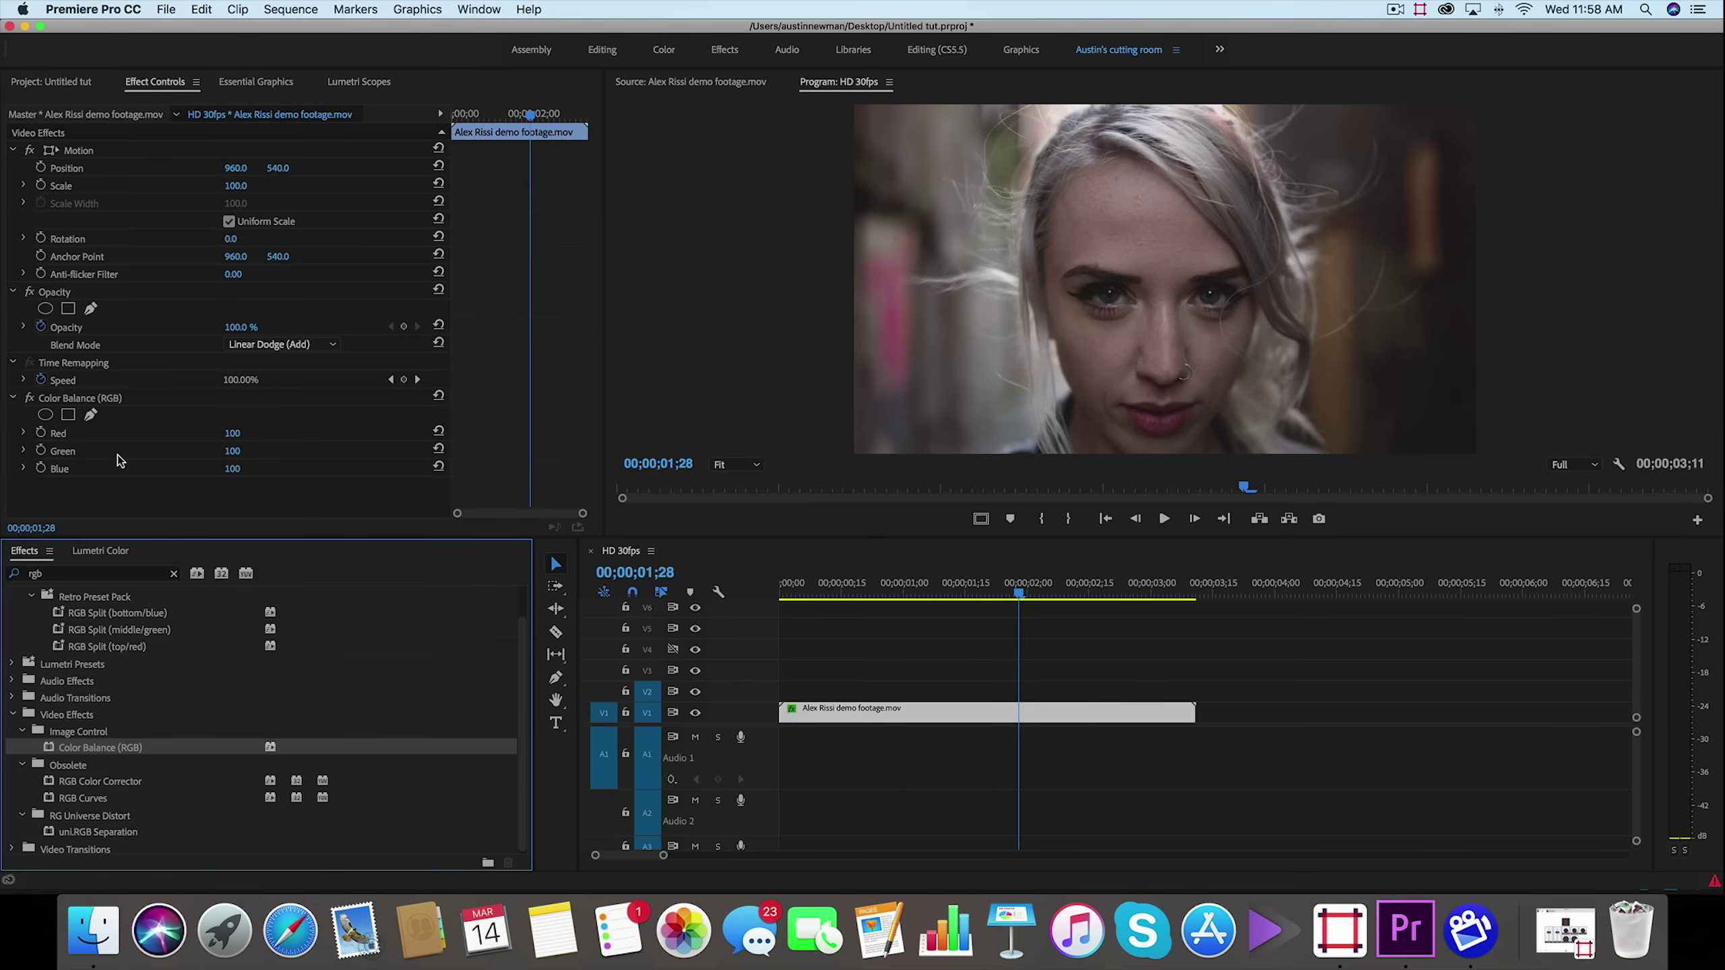
Set Color Balance Green and Blue to 0 for a red-only tint, then duplicate the clip upward
click(233, 453)
click(246, 446)
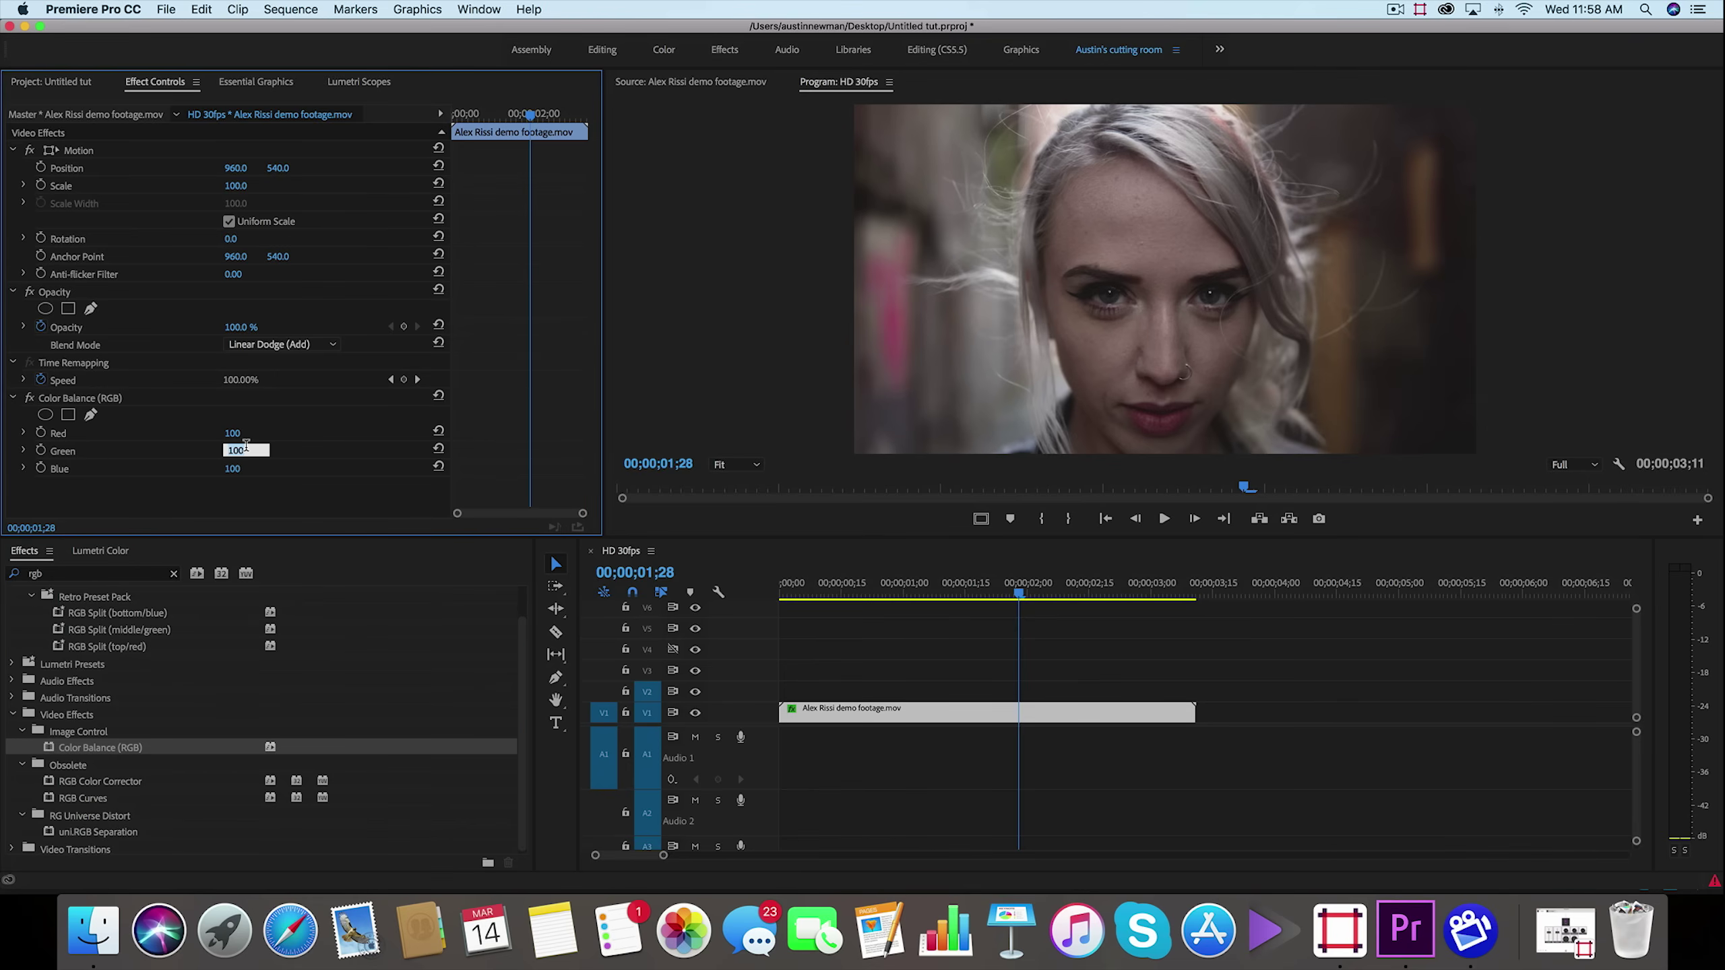
text(0)
key(Return)
click(245, 467)
text(0)
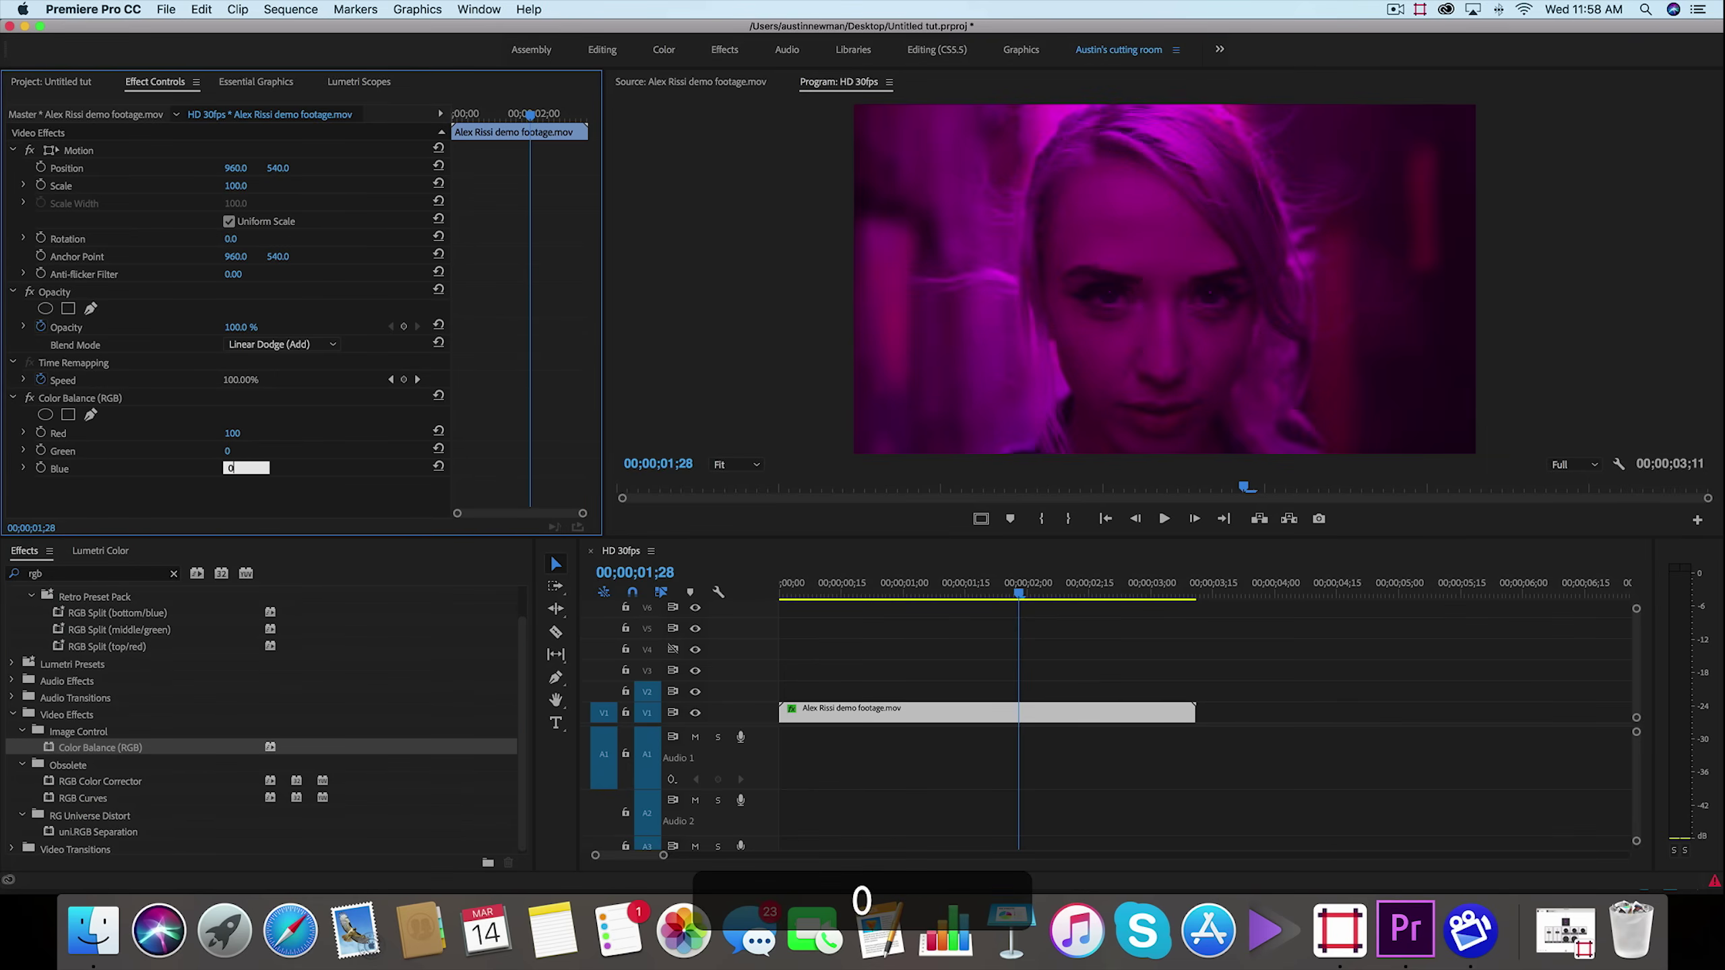
key(Return)
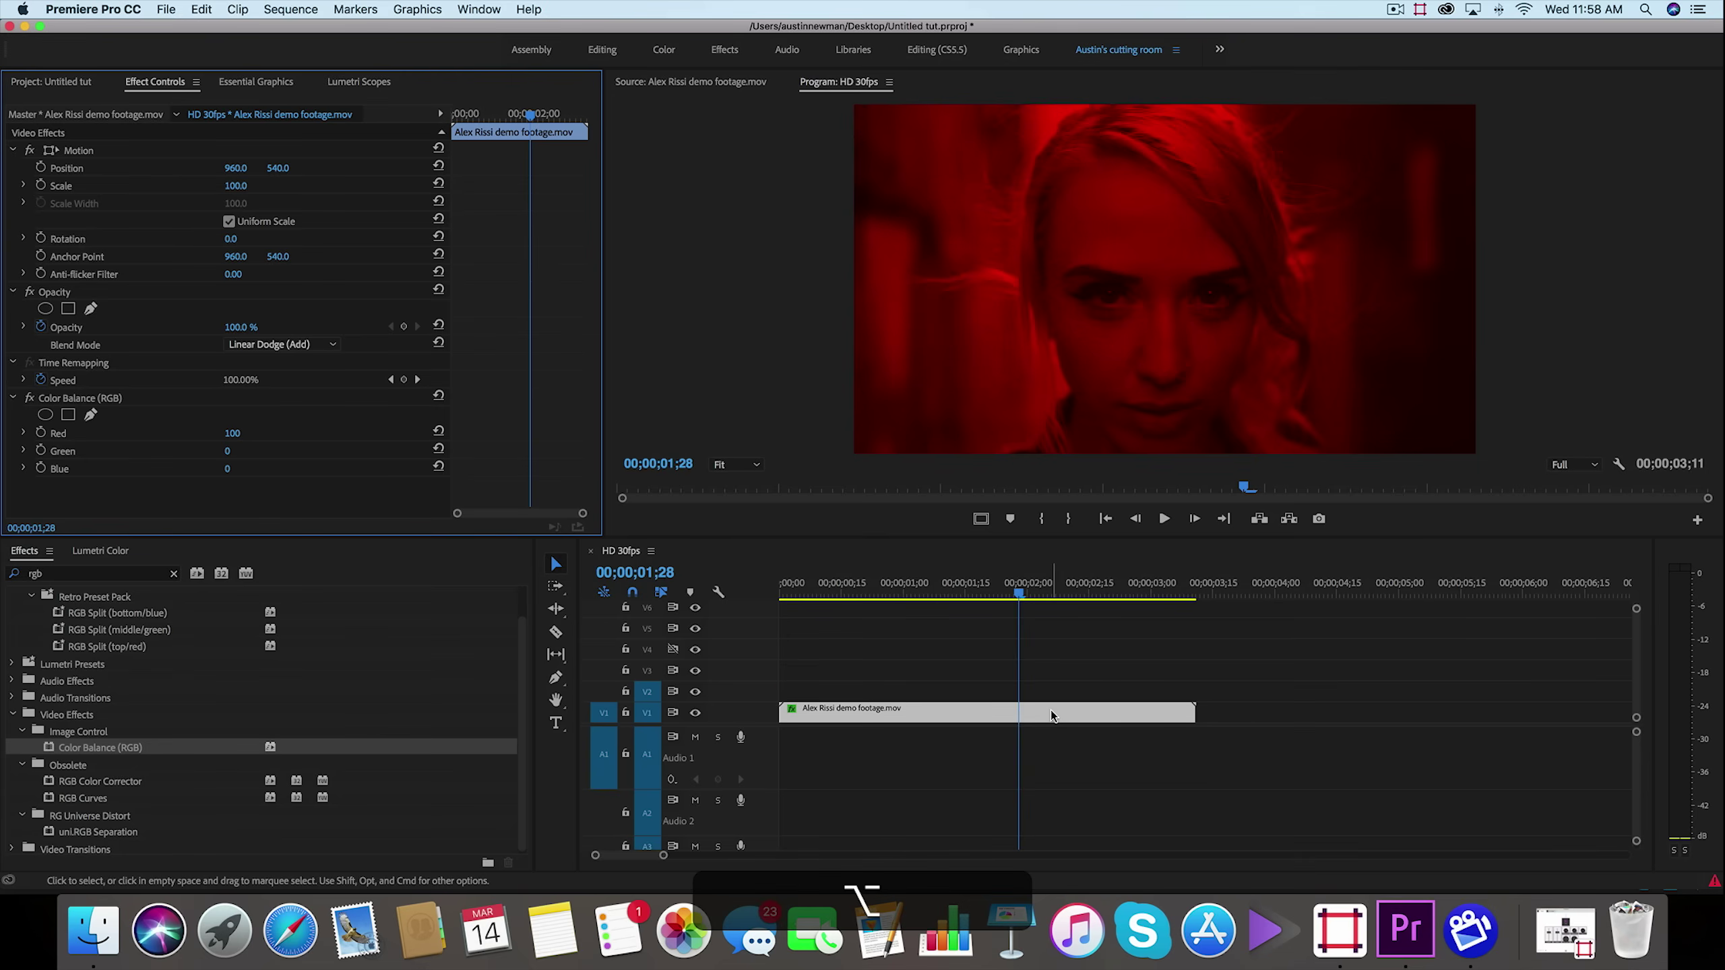
drag(1051, 709, 1052, 671)
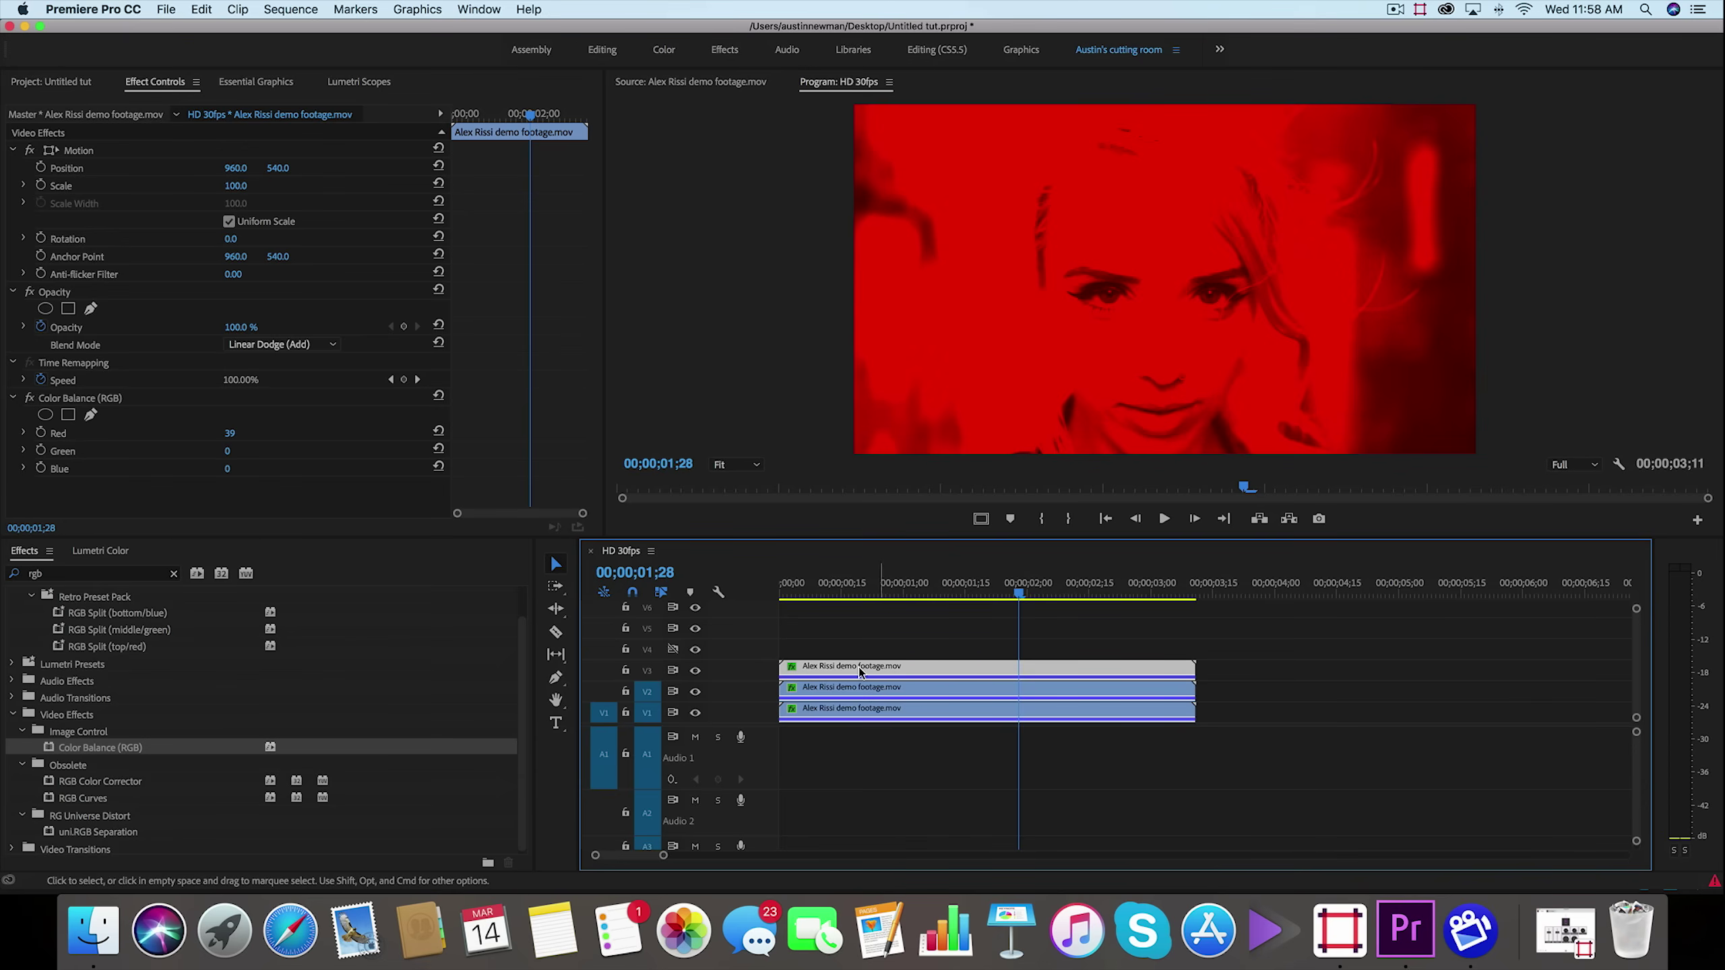
Make the V2 copy green-only by setting Color Balance Red to 0 and Green to 100
click(906, 689)
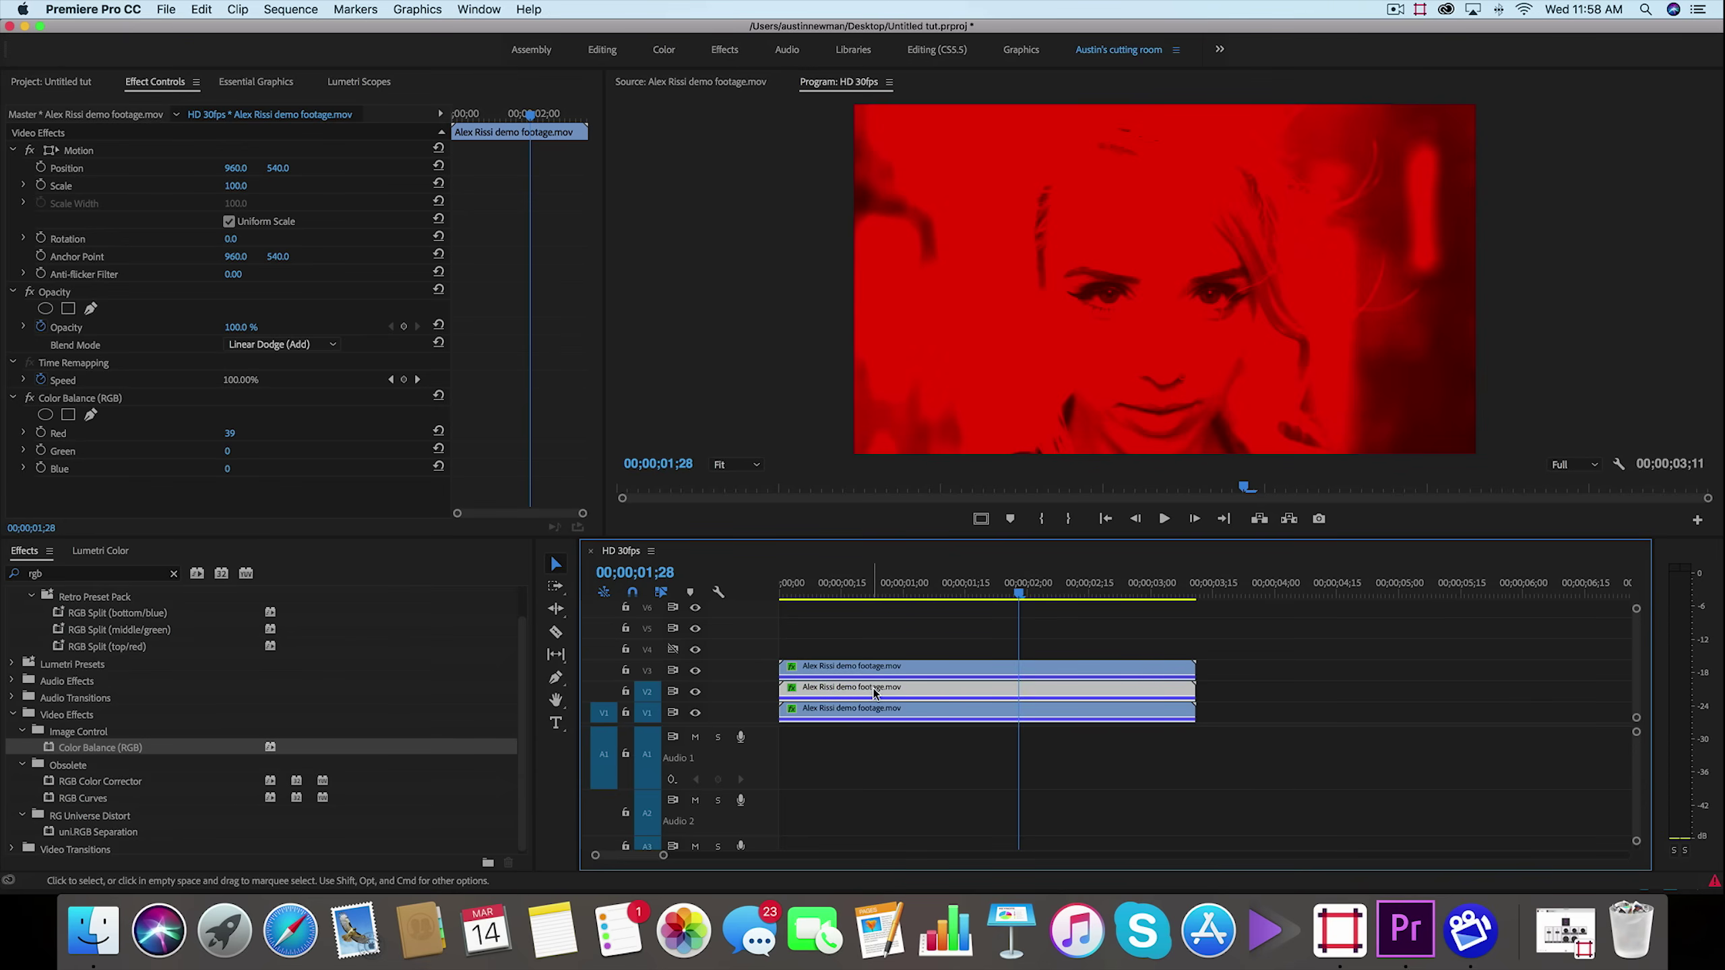
click(233, 440)
text(0)
key(Return)
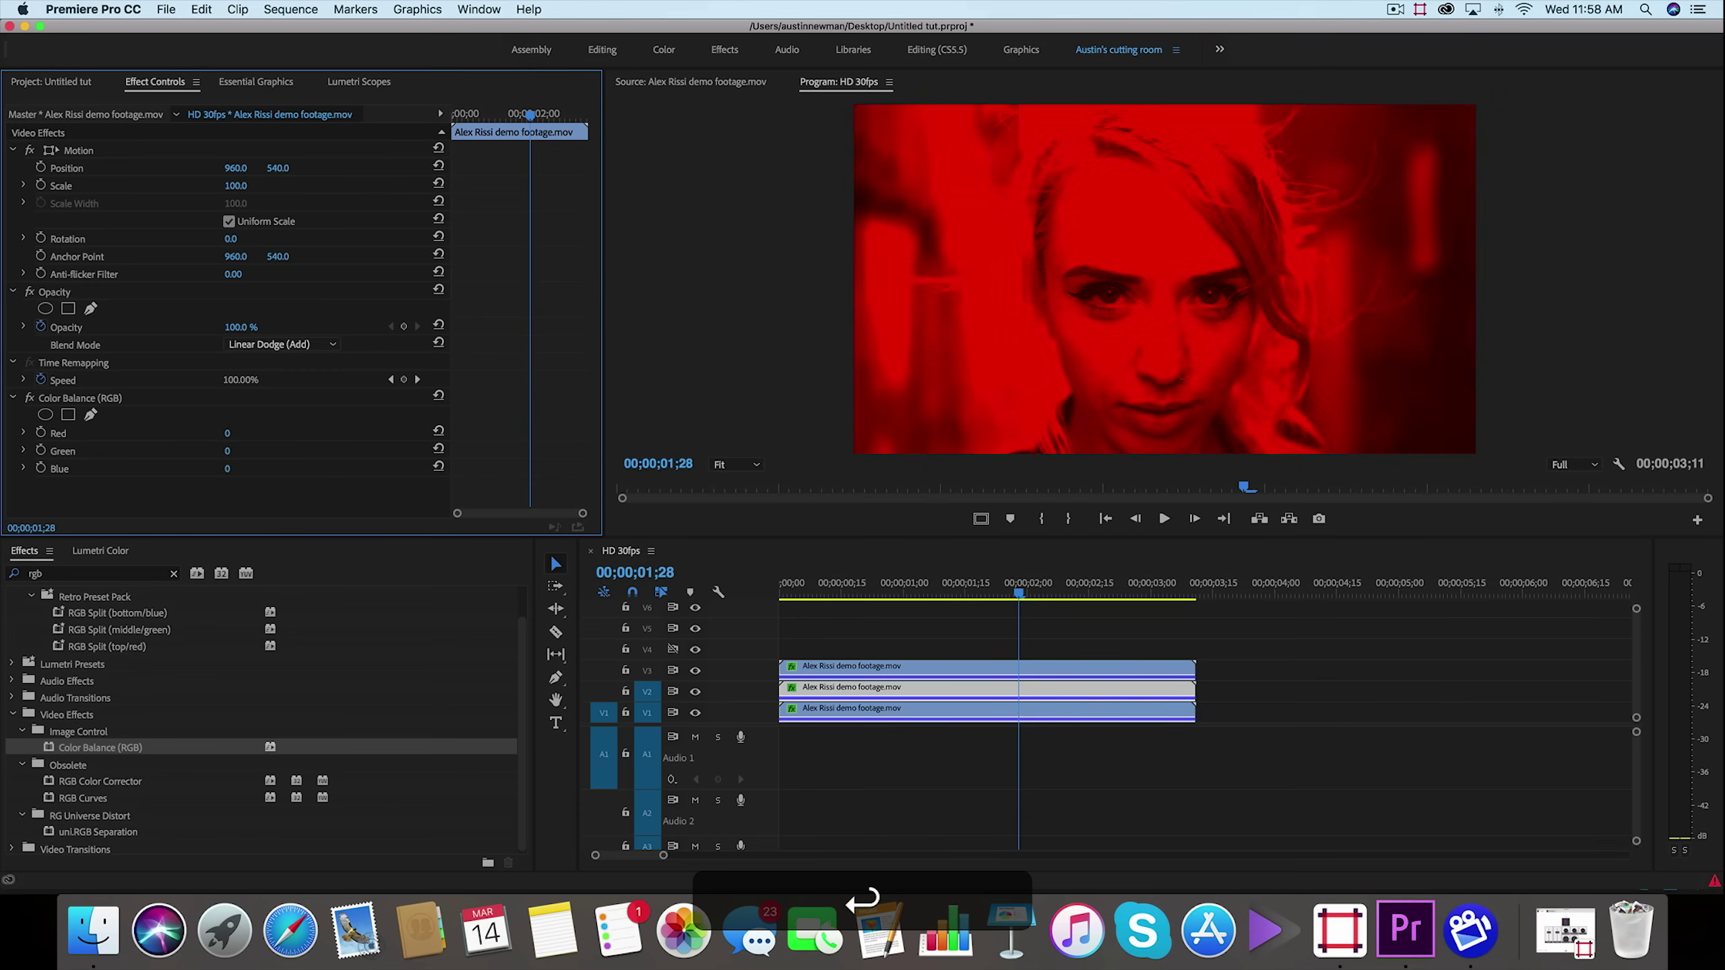
click(246, 449)
text(100)
key(Return)
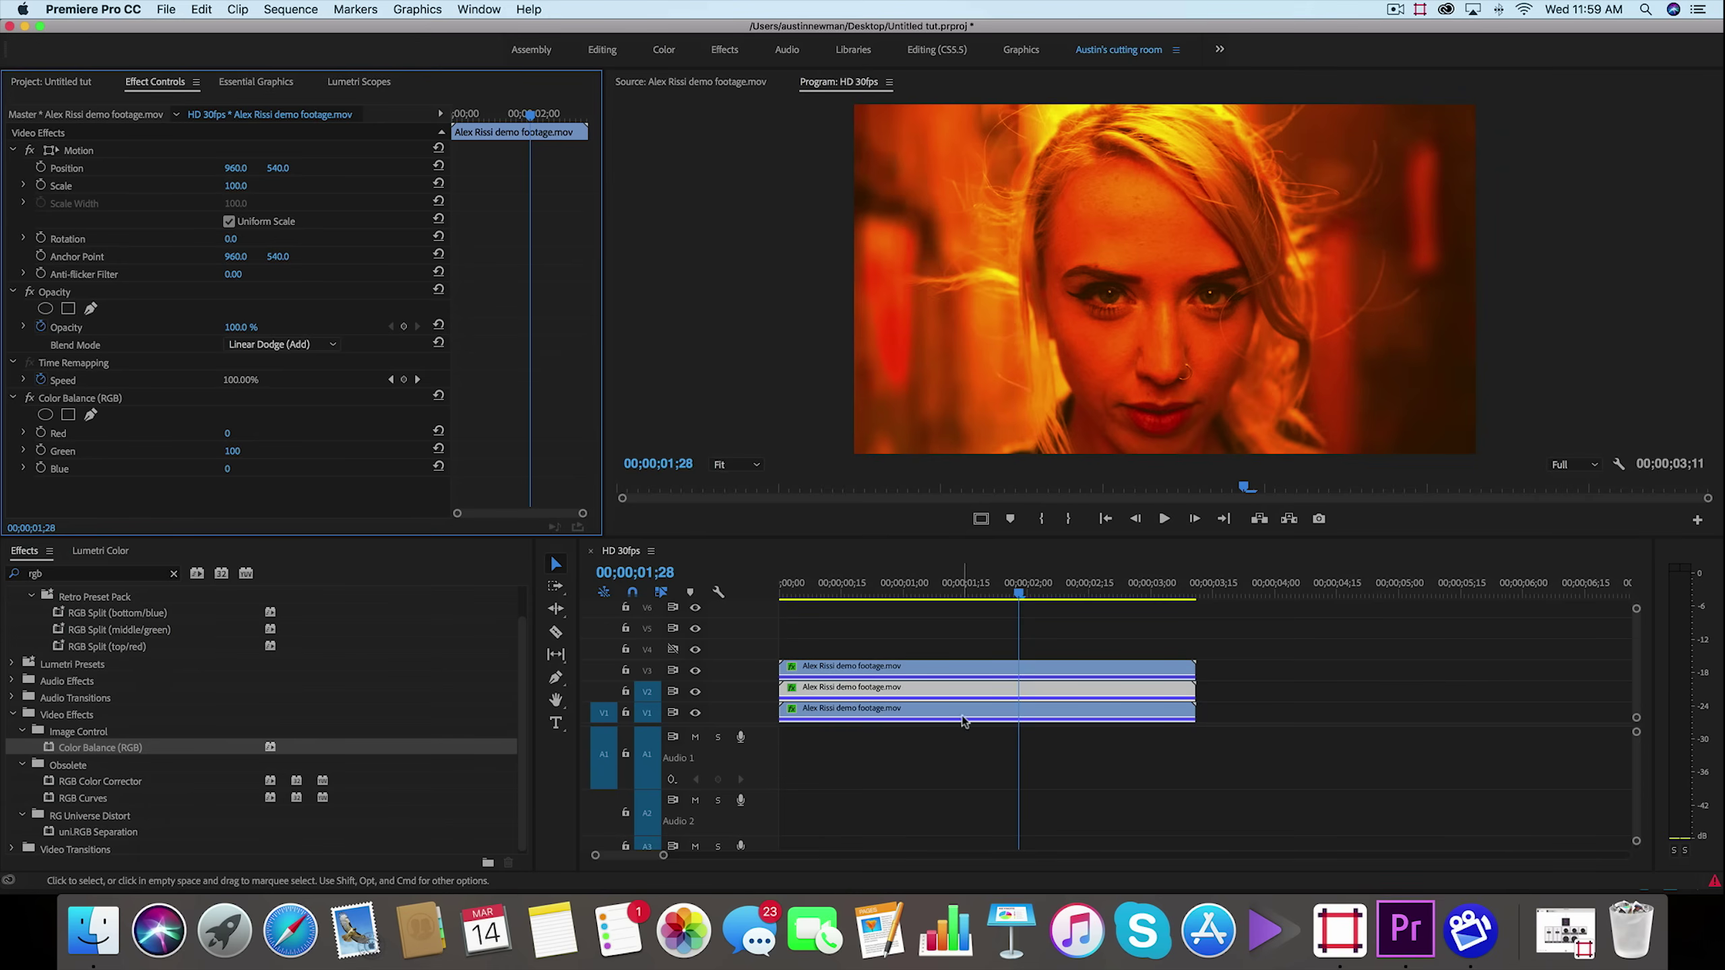
Make the V1 clip blue-only by setting Color Balance Red to 0 and Blue to 100
click(1016, 707)
click(230, 432)
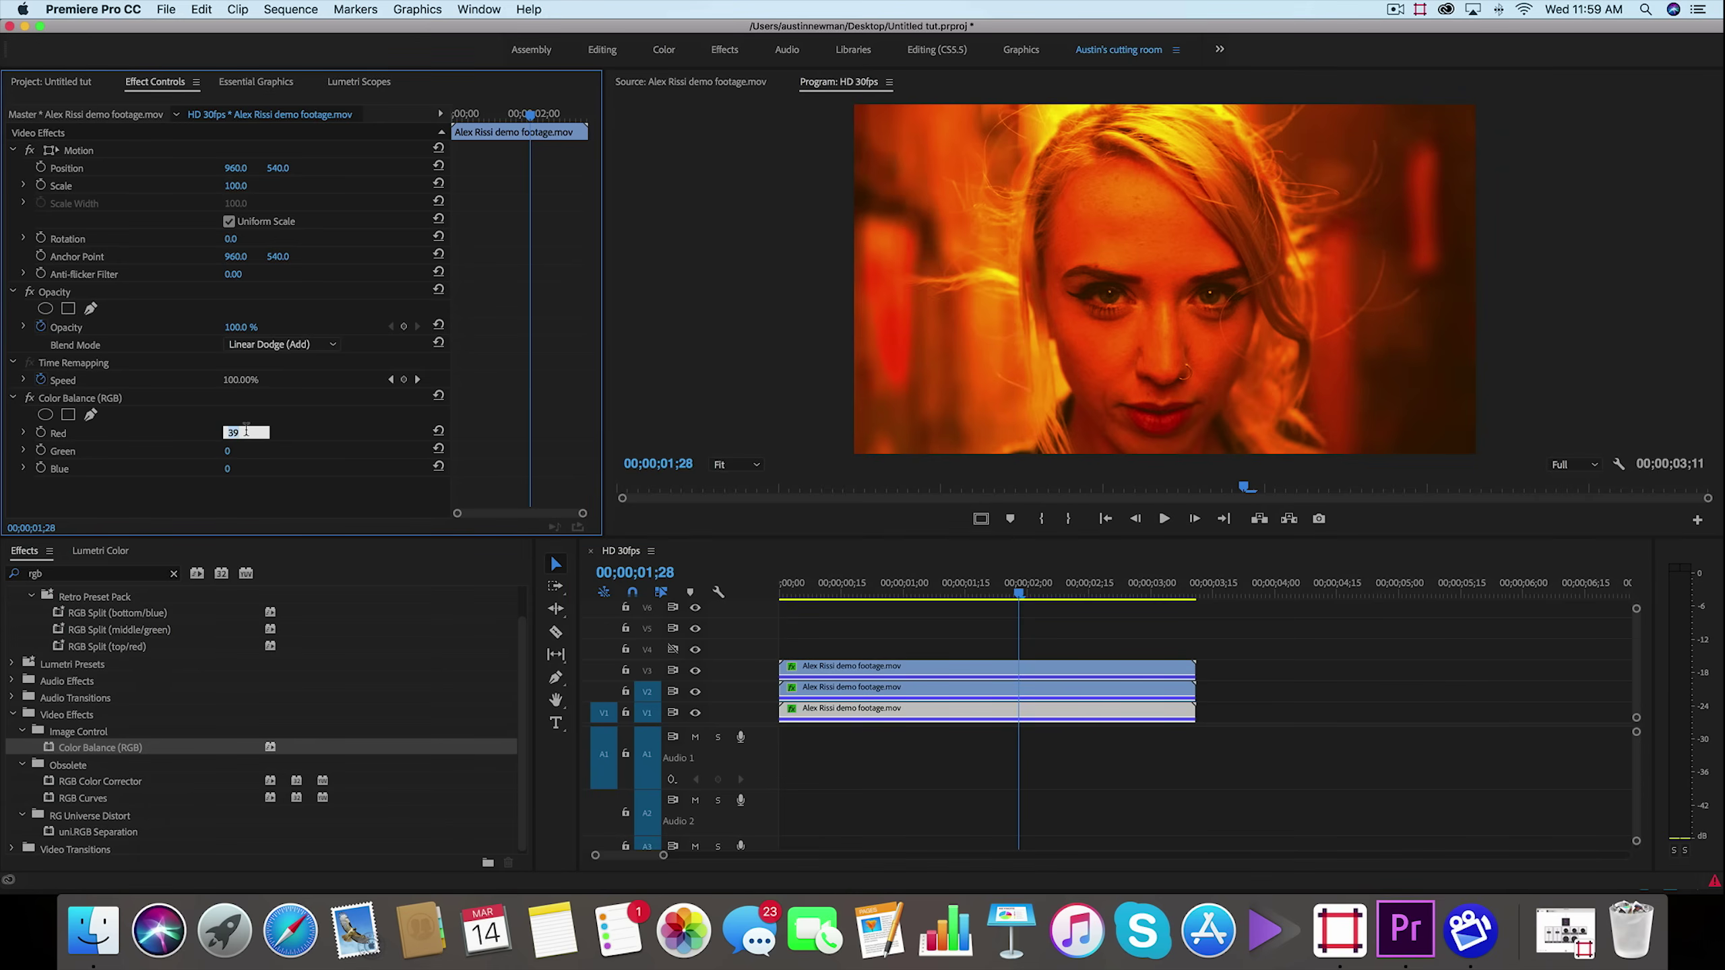
text(0)
key(Return)
click(228, 469)
text(100)
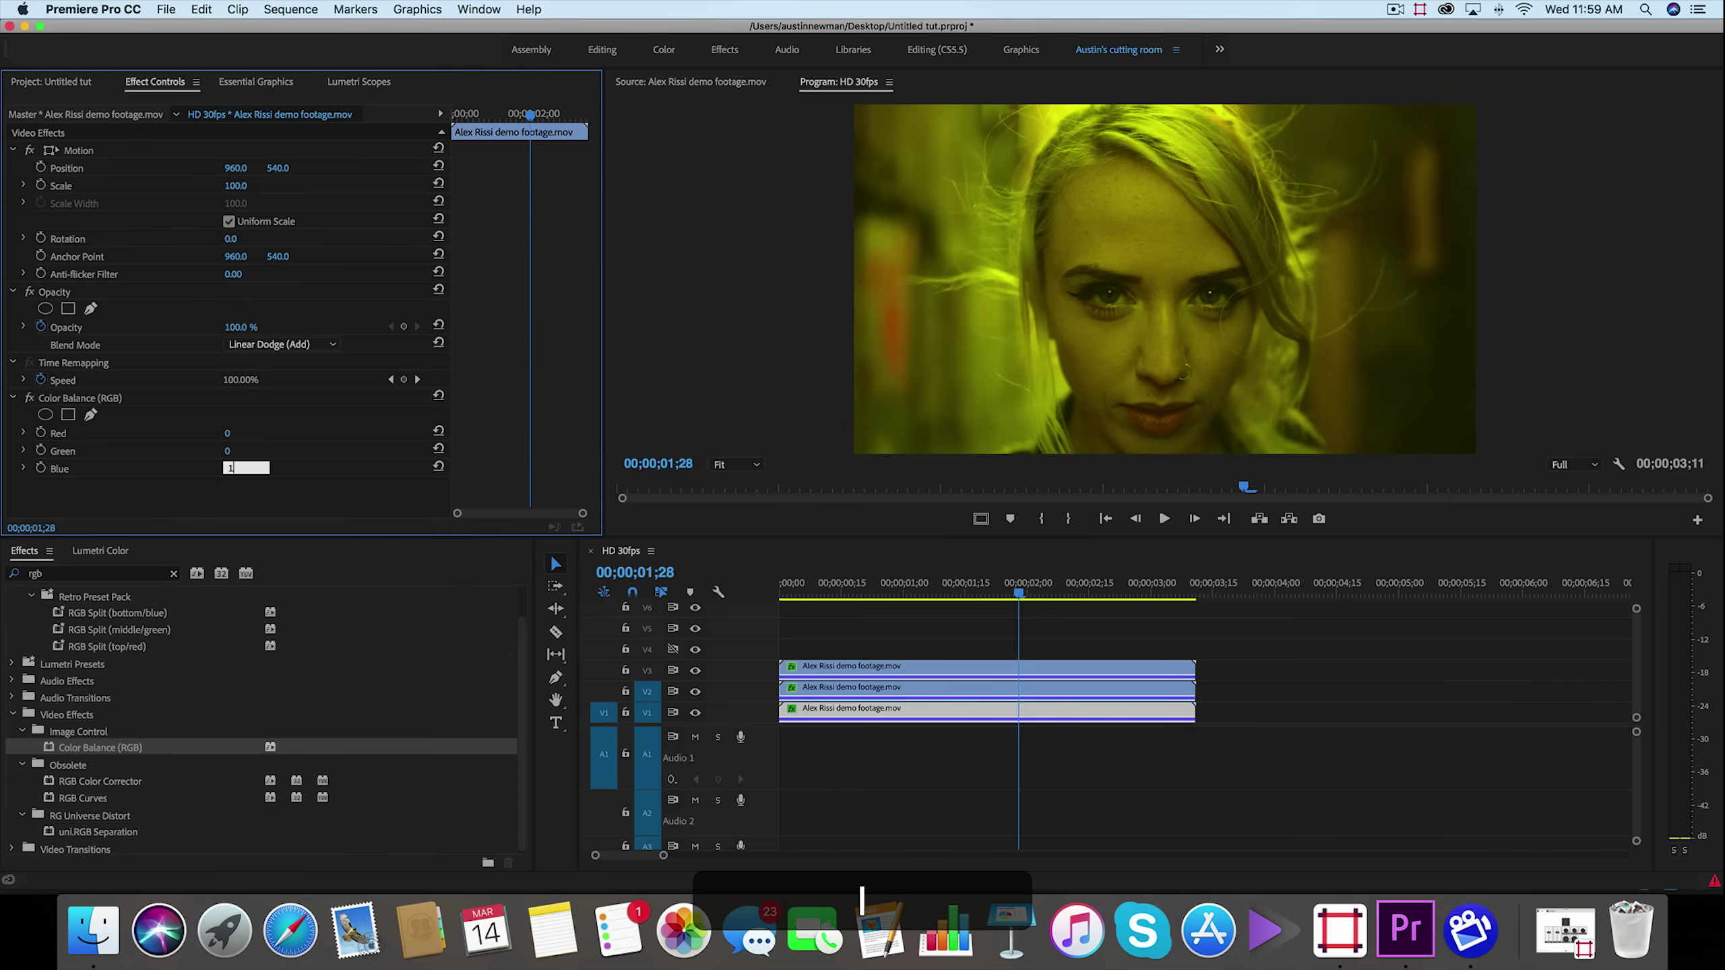
key(Return)
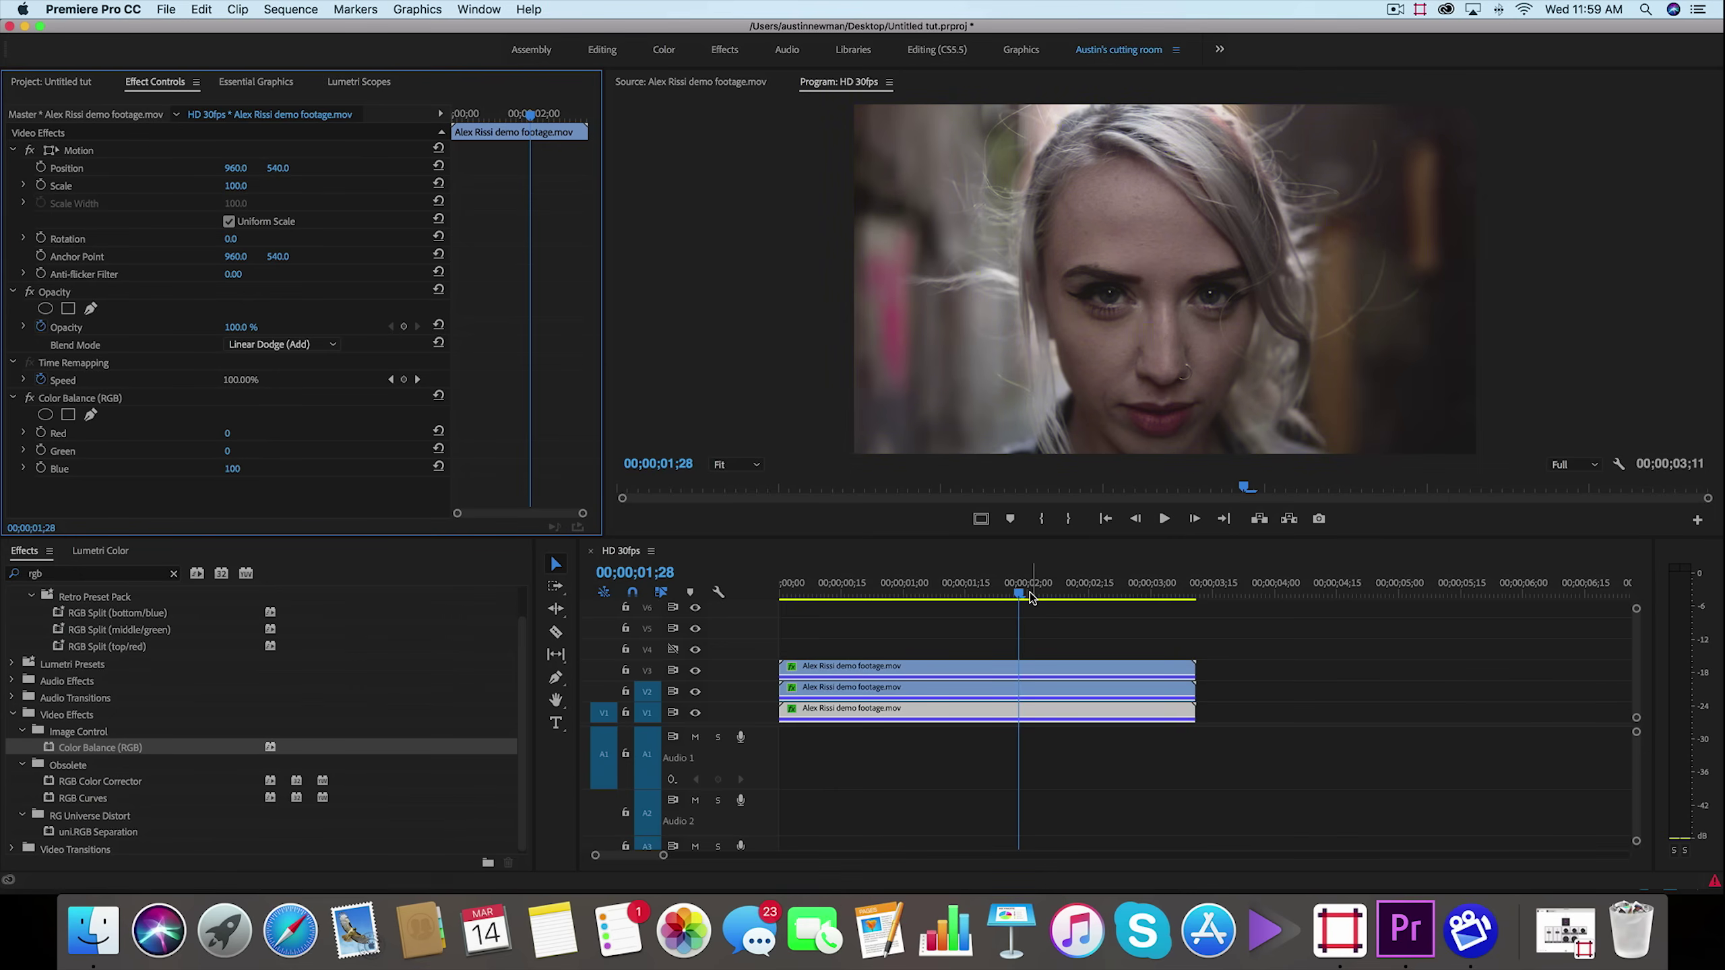
Scale the red V3 copy to 101 and move its Position X to 970
click(1103, 675)
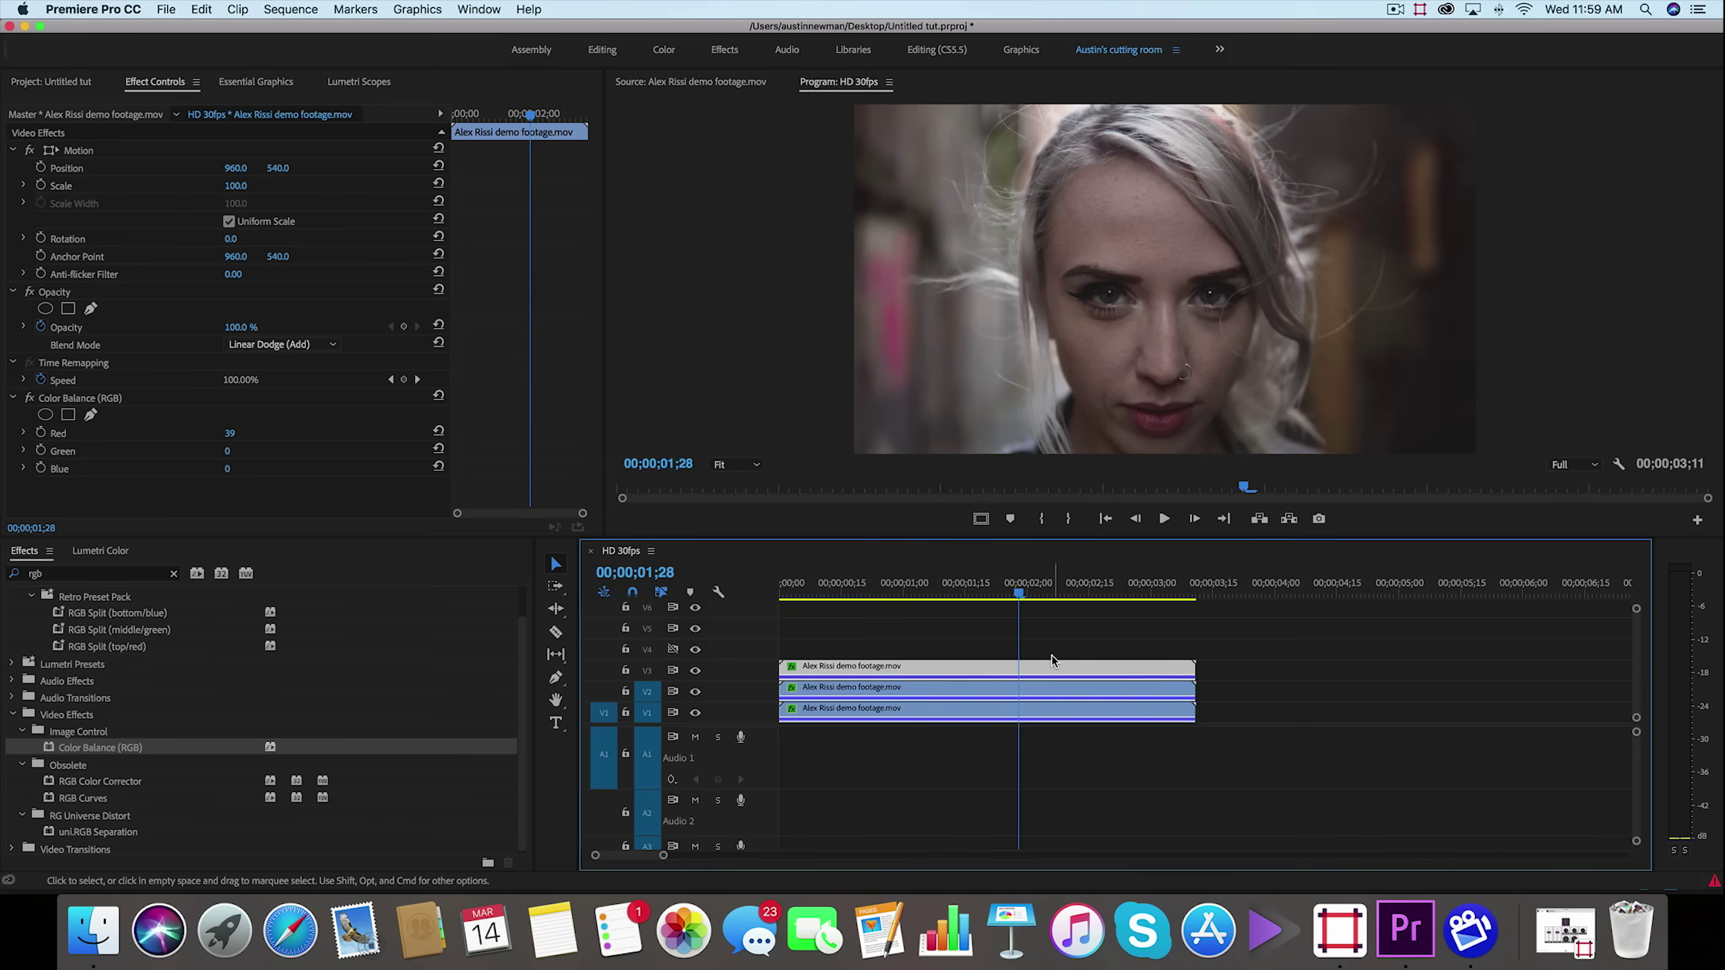
click(236, 185)
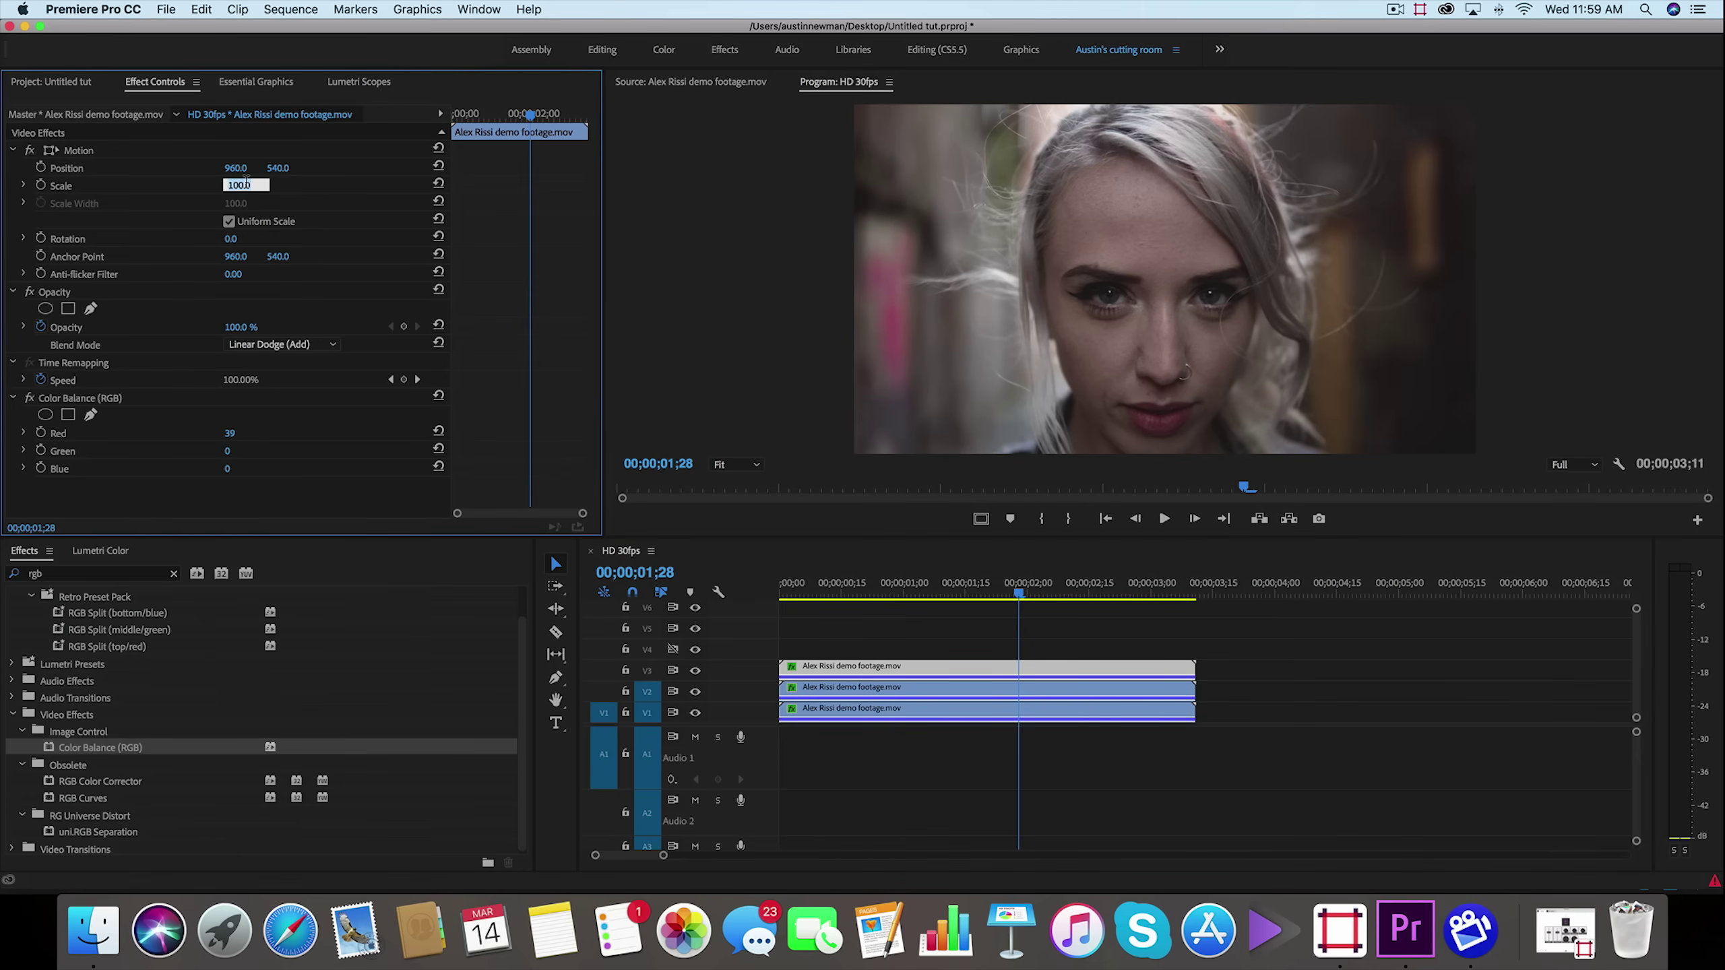
text(101)
key(Return)
click(231, 168)
text(970)
key(Return)
Clear the Effects search and deselect all timeline clips
click(174, 573)
click(1104, 630)
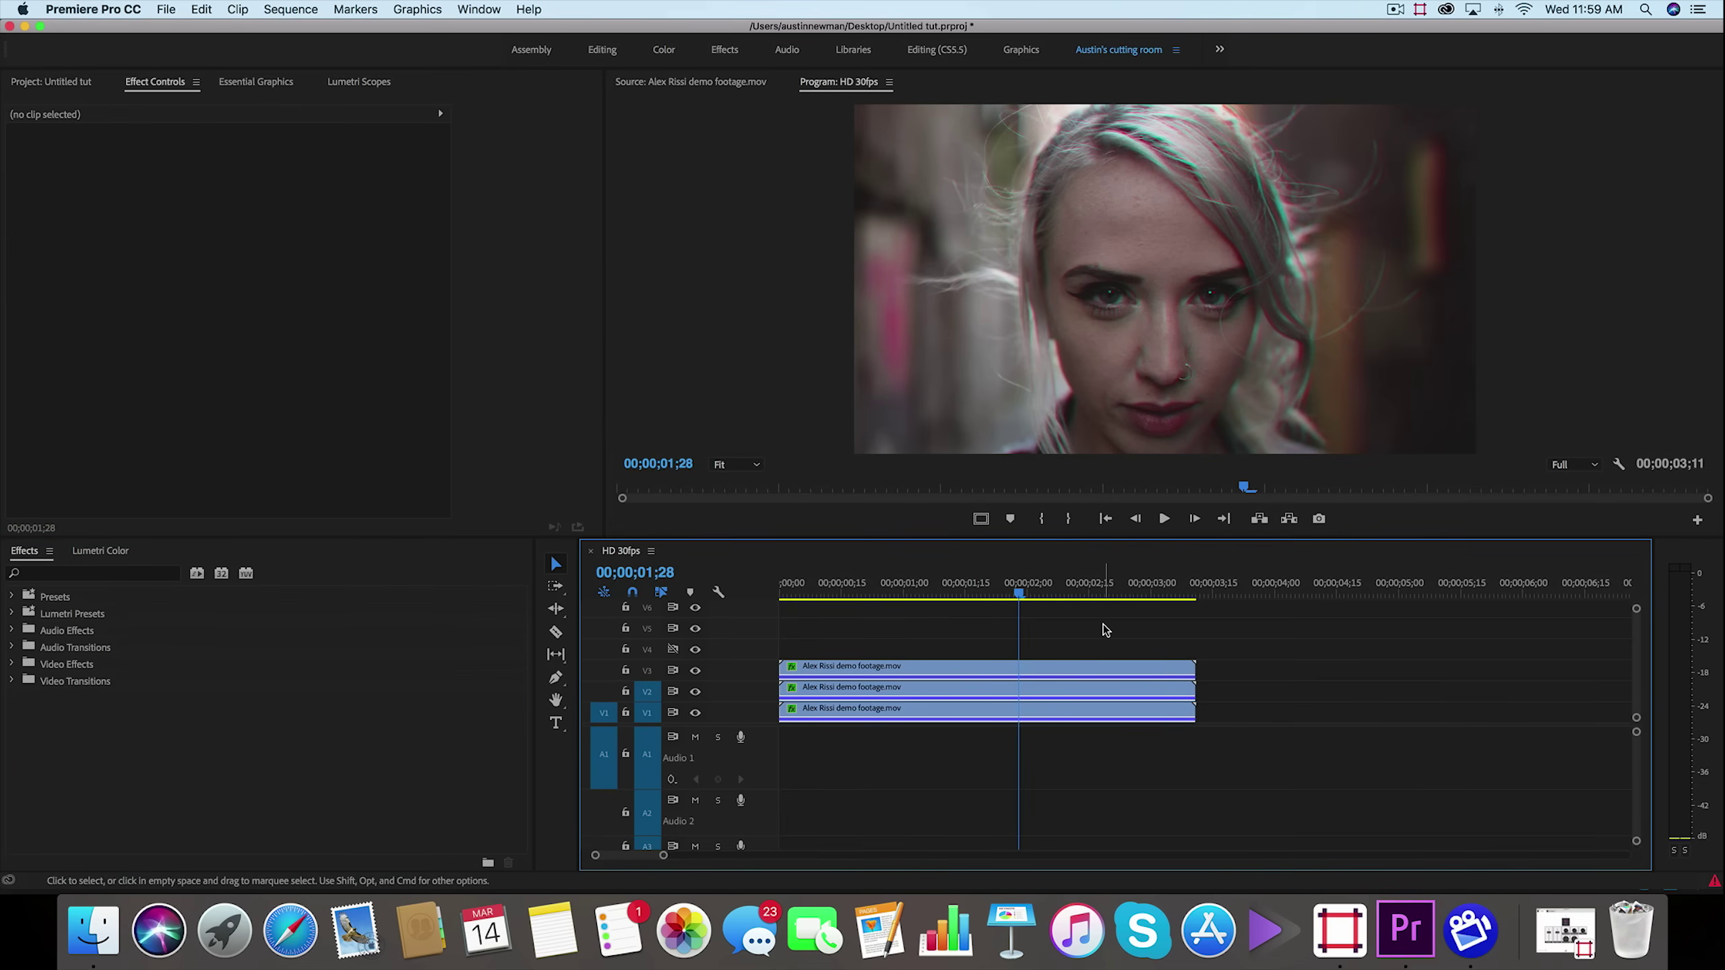
key(shift+5)
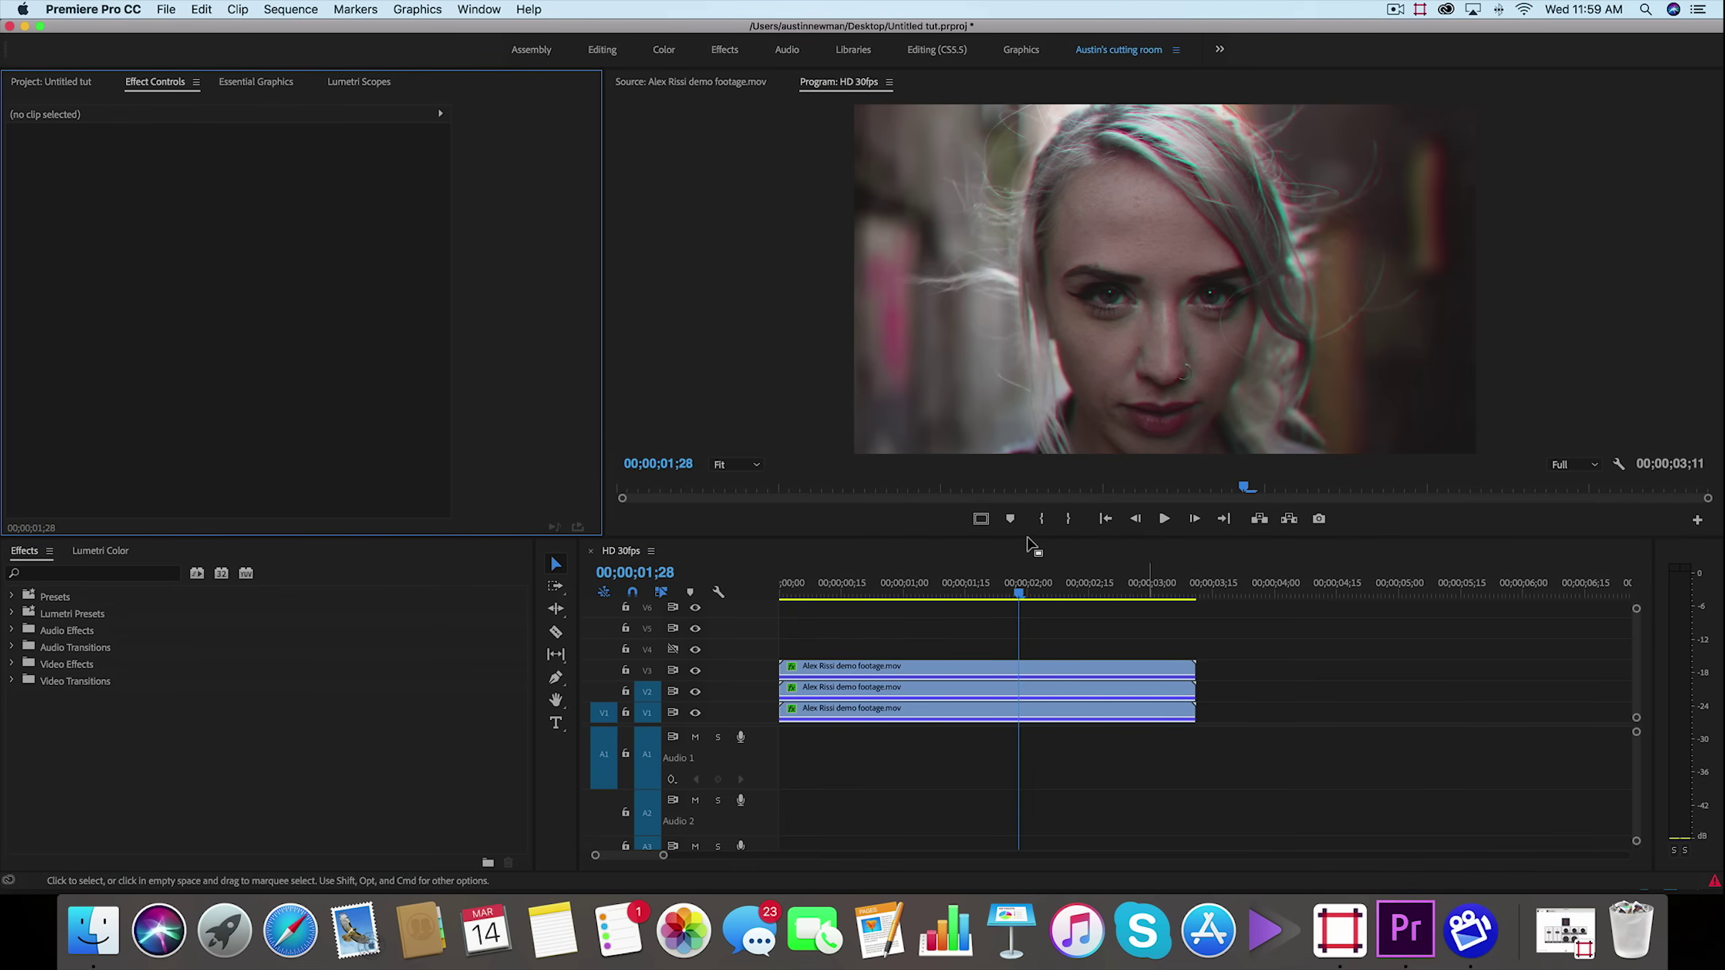
Create a 1920×1080 adjustment layer and place it on V4 at the sequence start
click(68, 83)
right_click(208, 333)
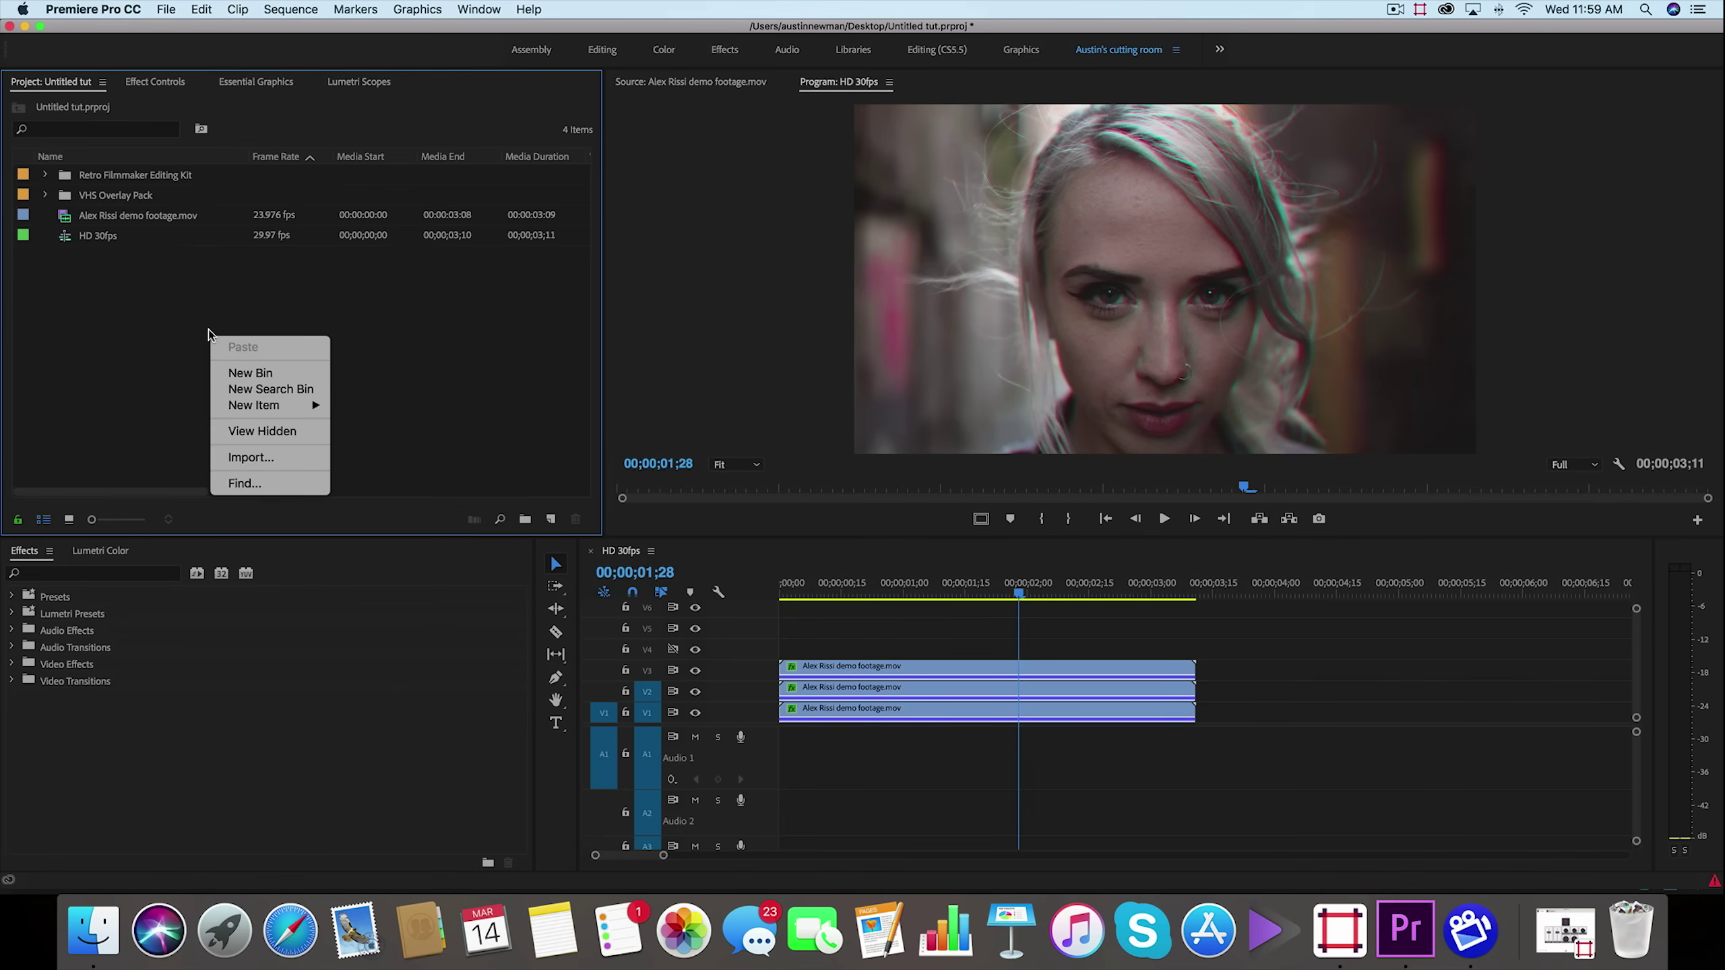
mouse_move(288, 406)
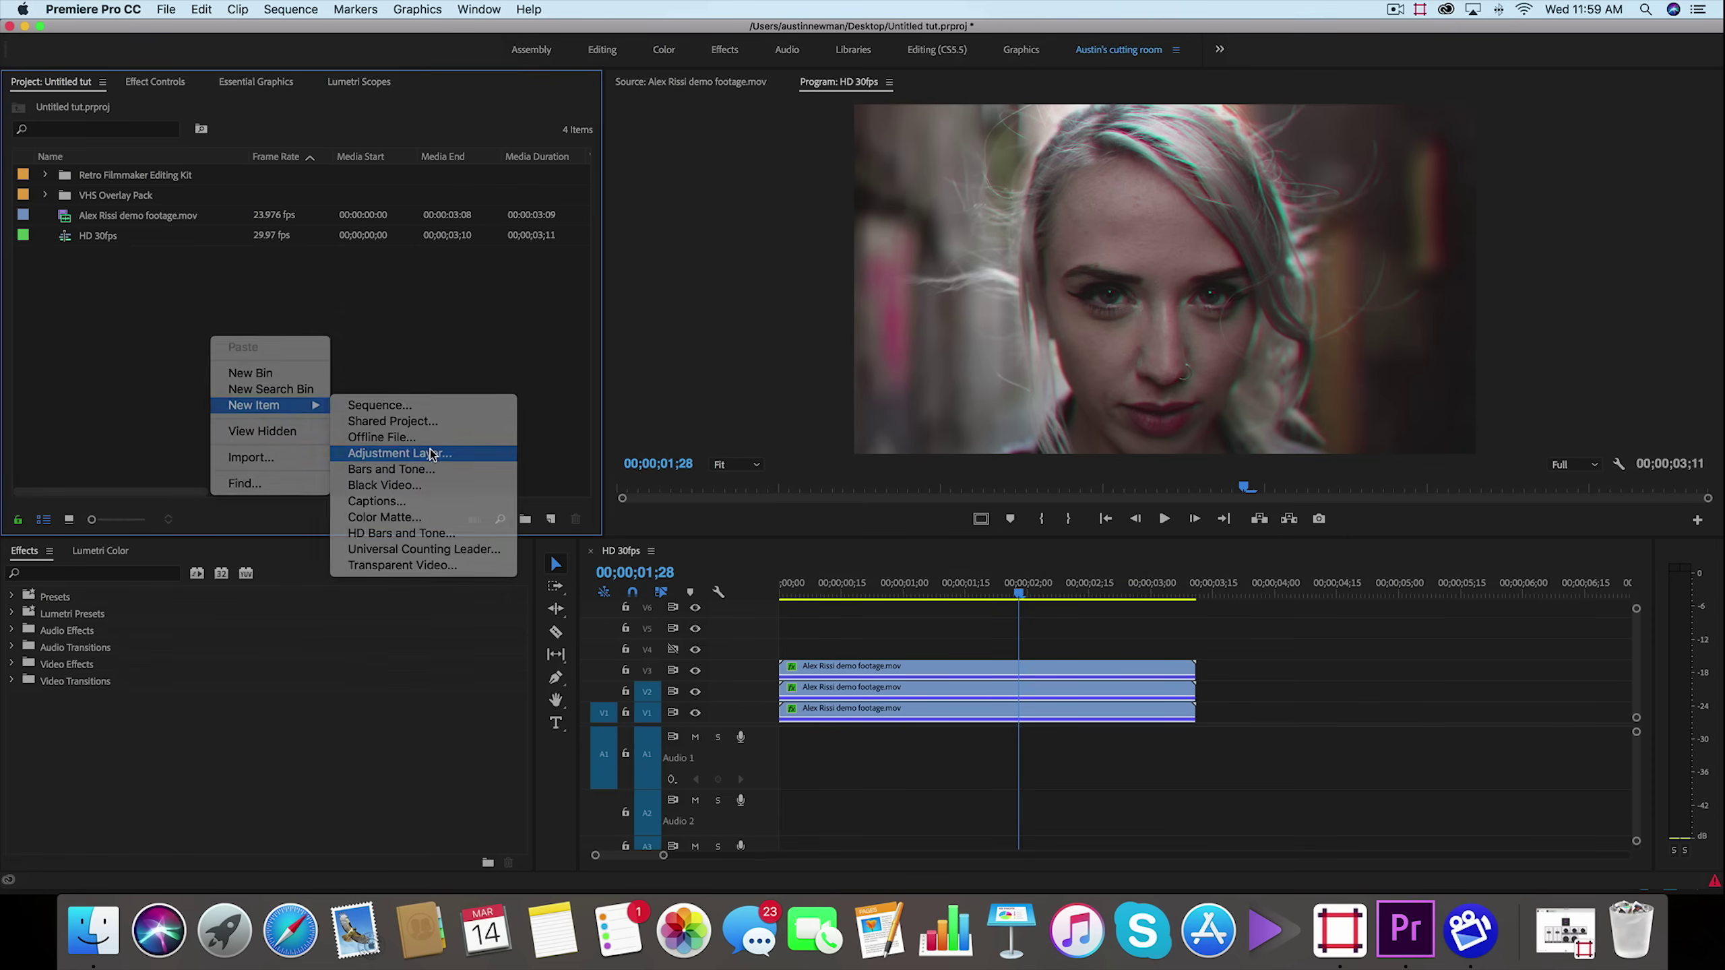
click(432, 453)
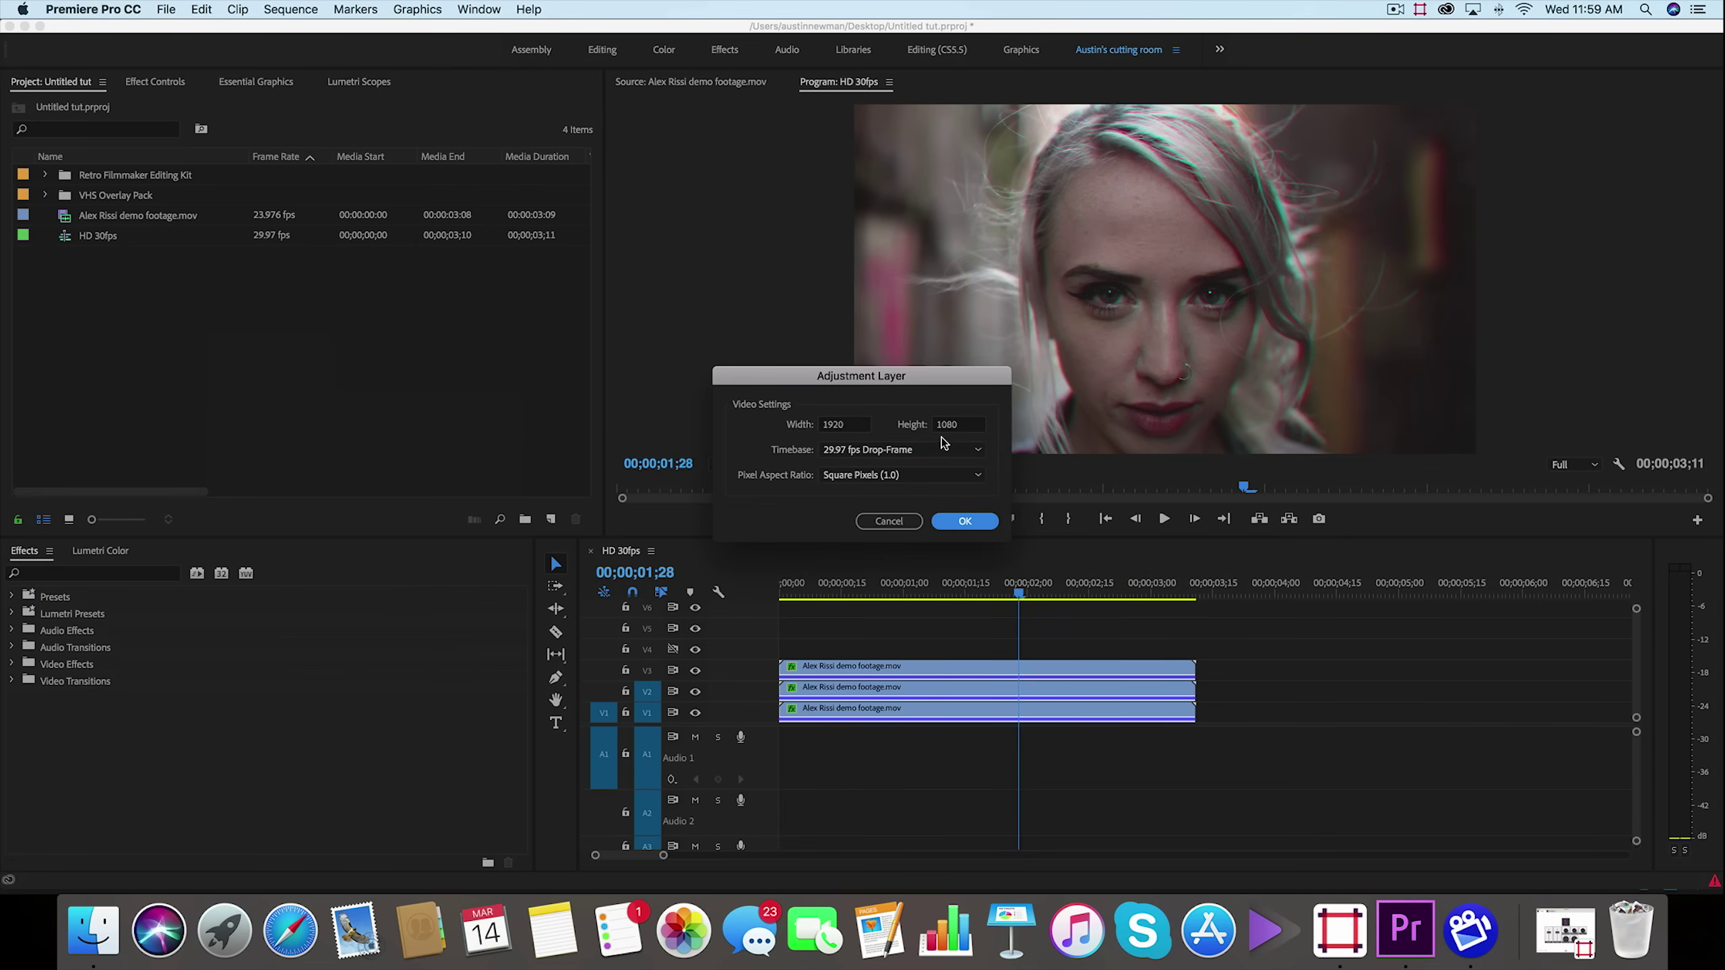
click(964, 520)
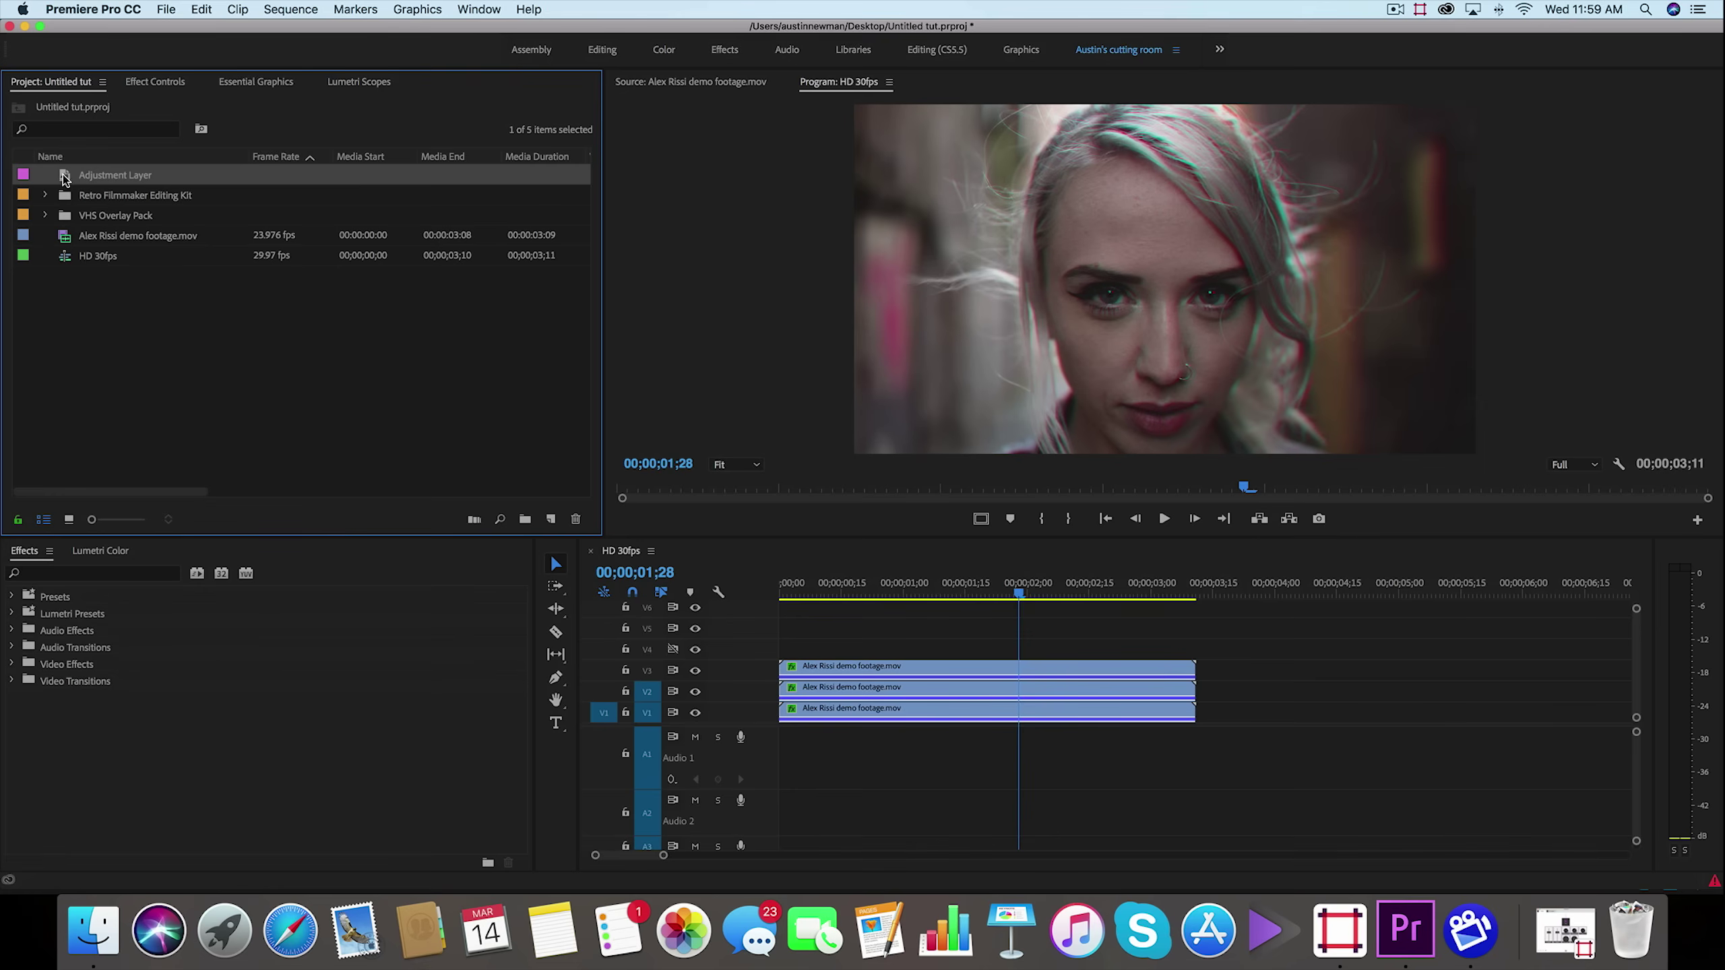
drag(65, 177, 975, 650)
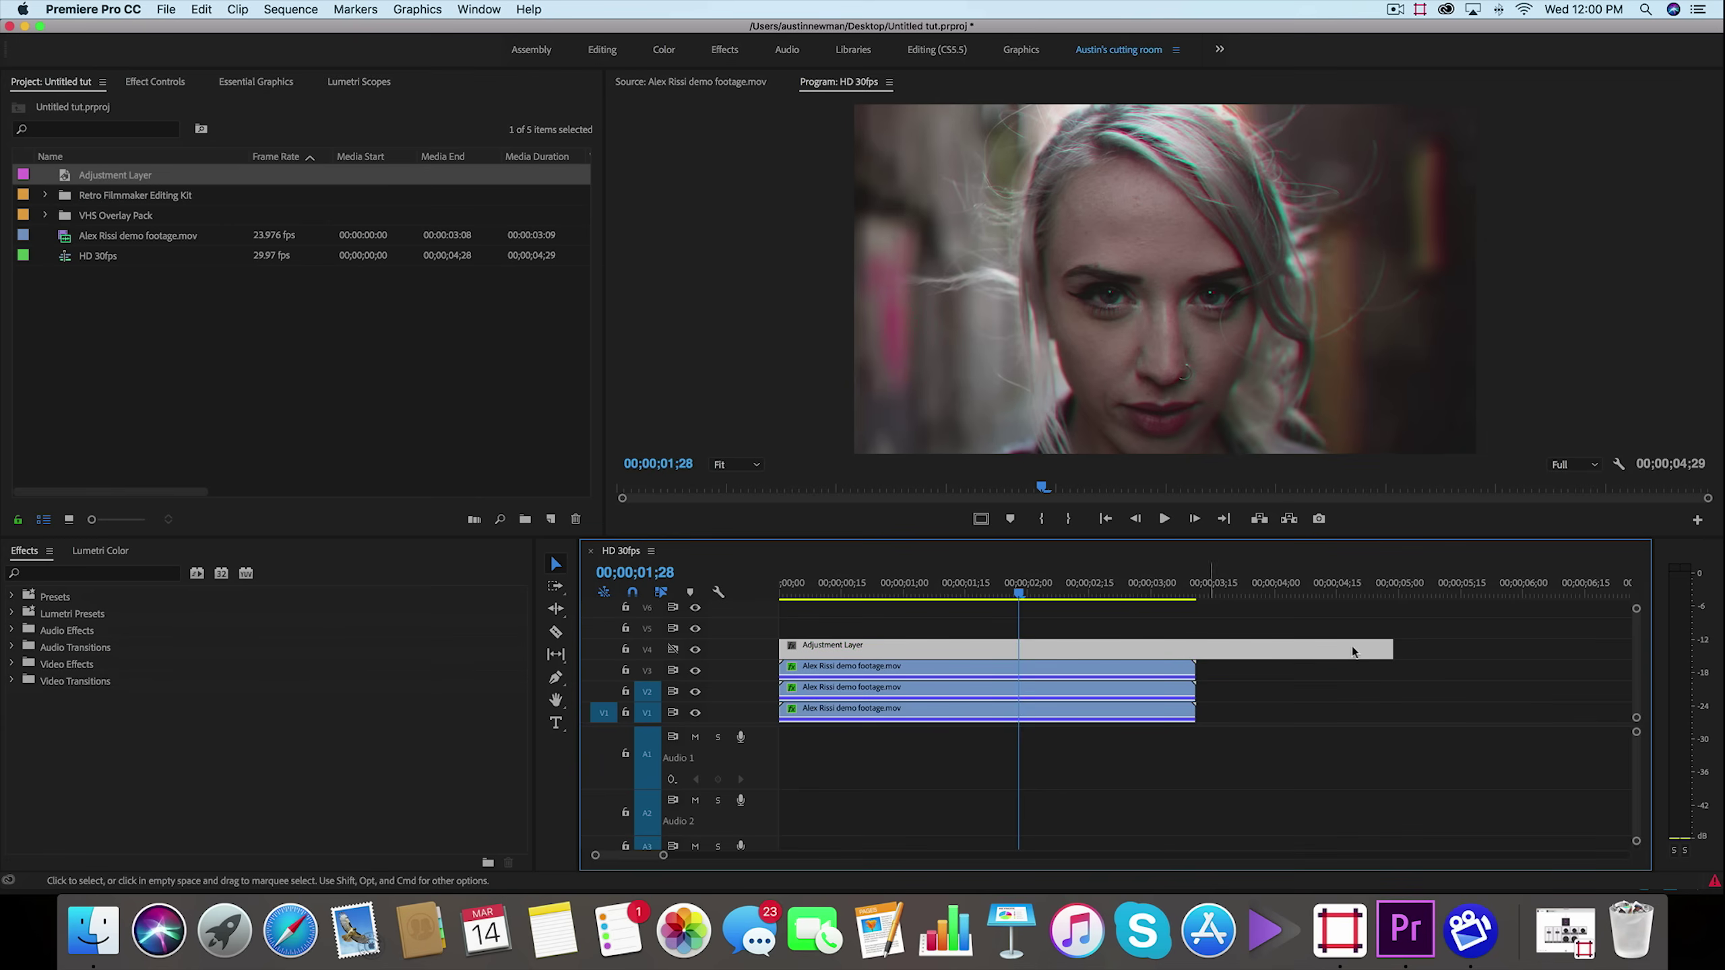
Trim the V4 adjustment layer so it ends with the portrait footage
drag(1391, 651, 1196, 651)
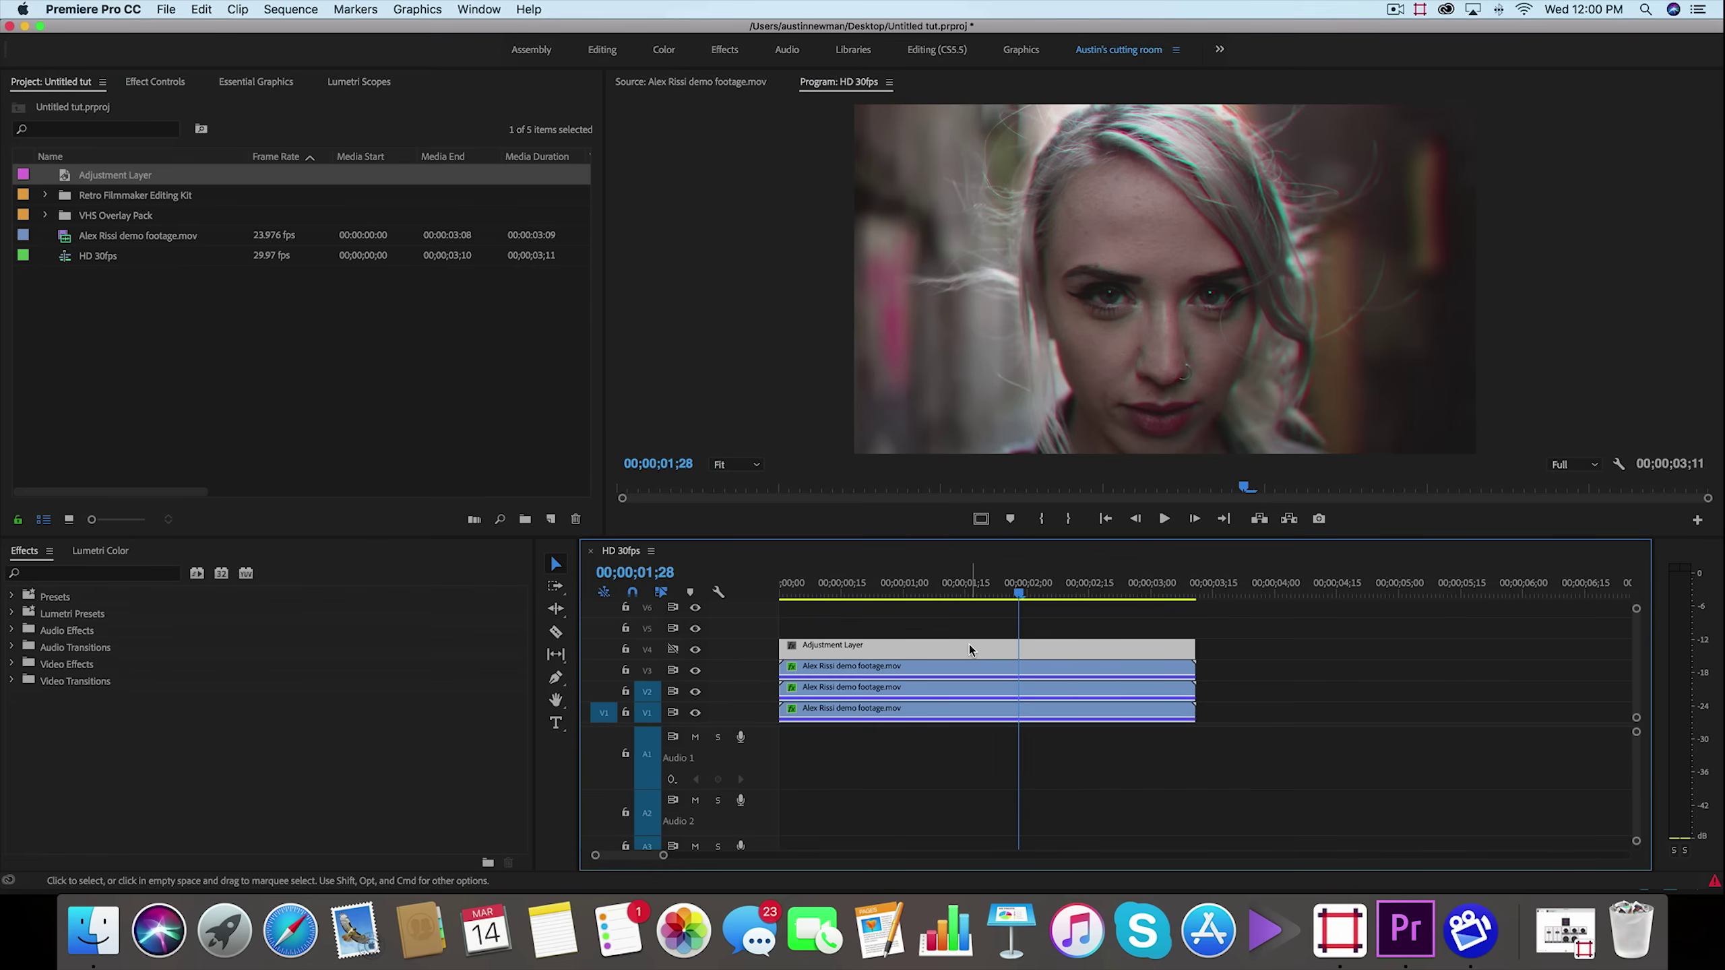
scroll(969, 645, right, 2)
scroll(969, 645, up, 1)
scroll(968, 644, down, 1)
scroll(950, 694, left, 2)
Check the three stacked color copies, then select the adjustment layer on V4
click(927, 673)
click(934, 692)
click(937, 715)
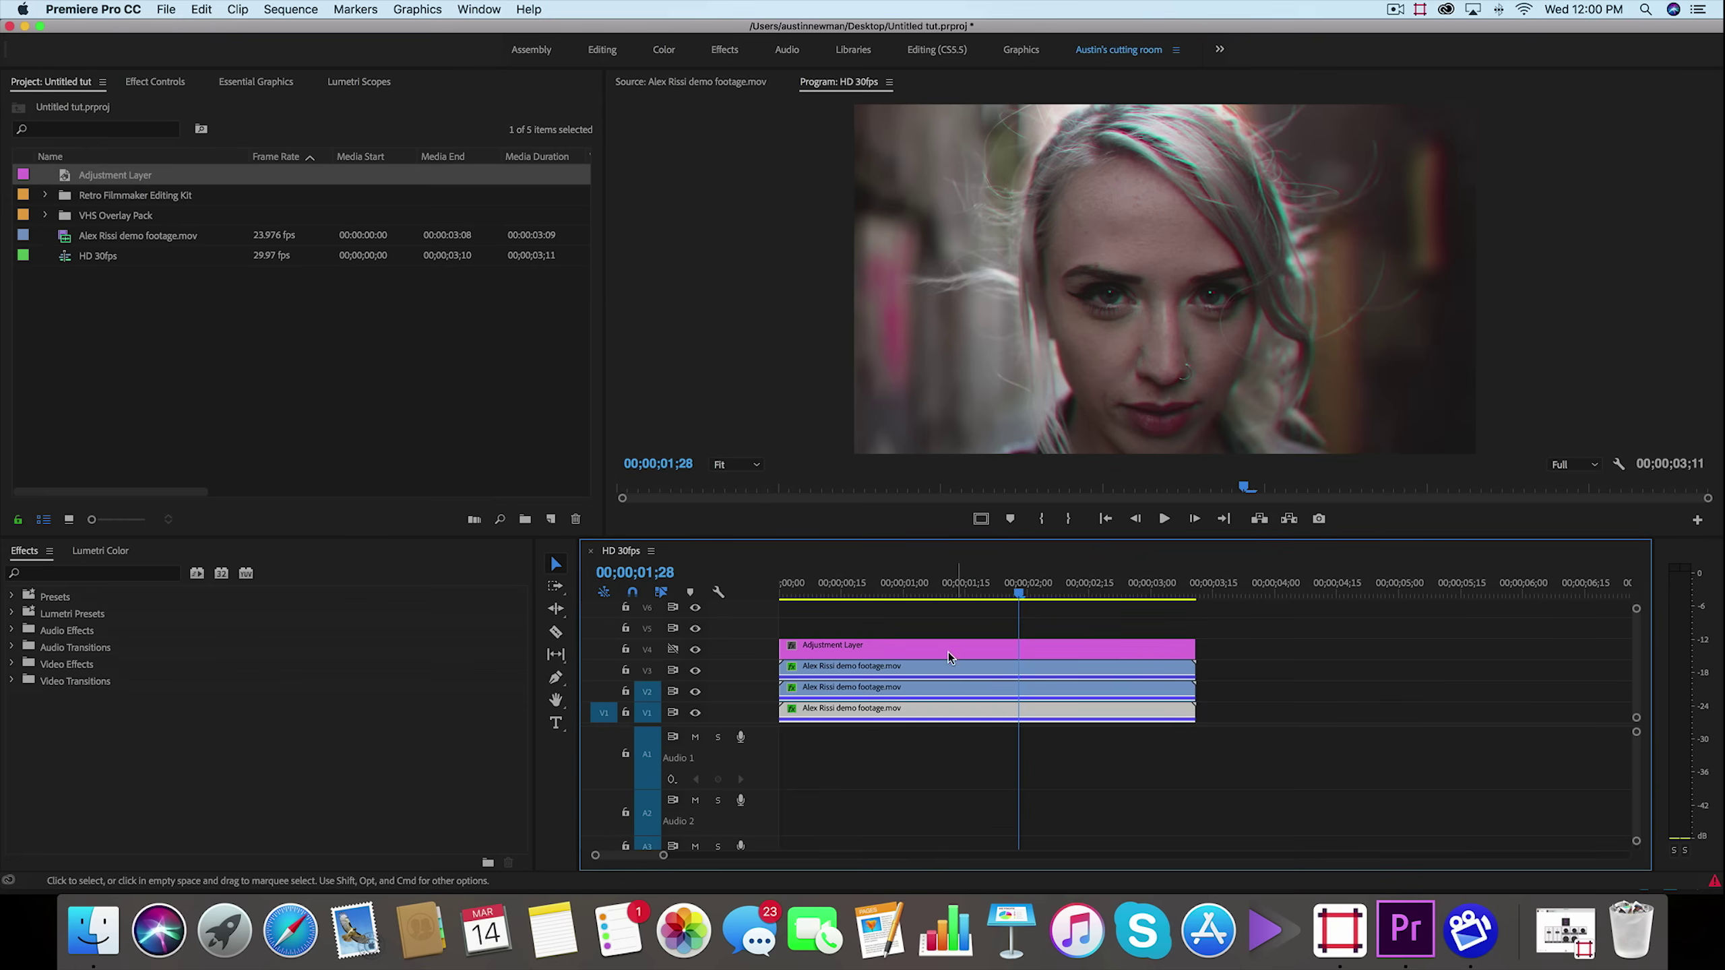
click(1094, 653)
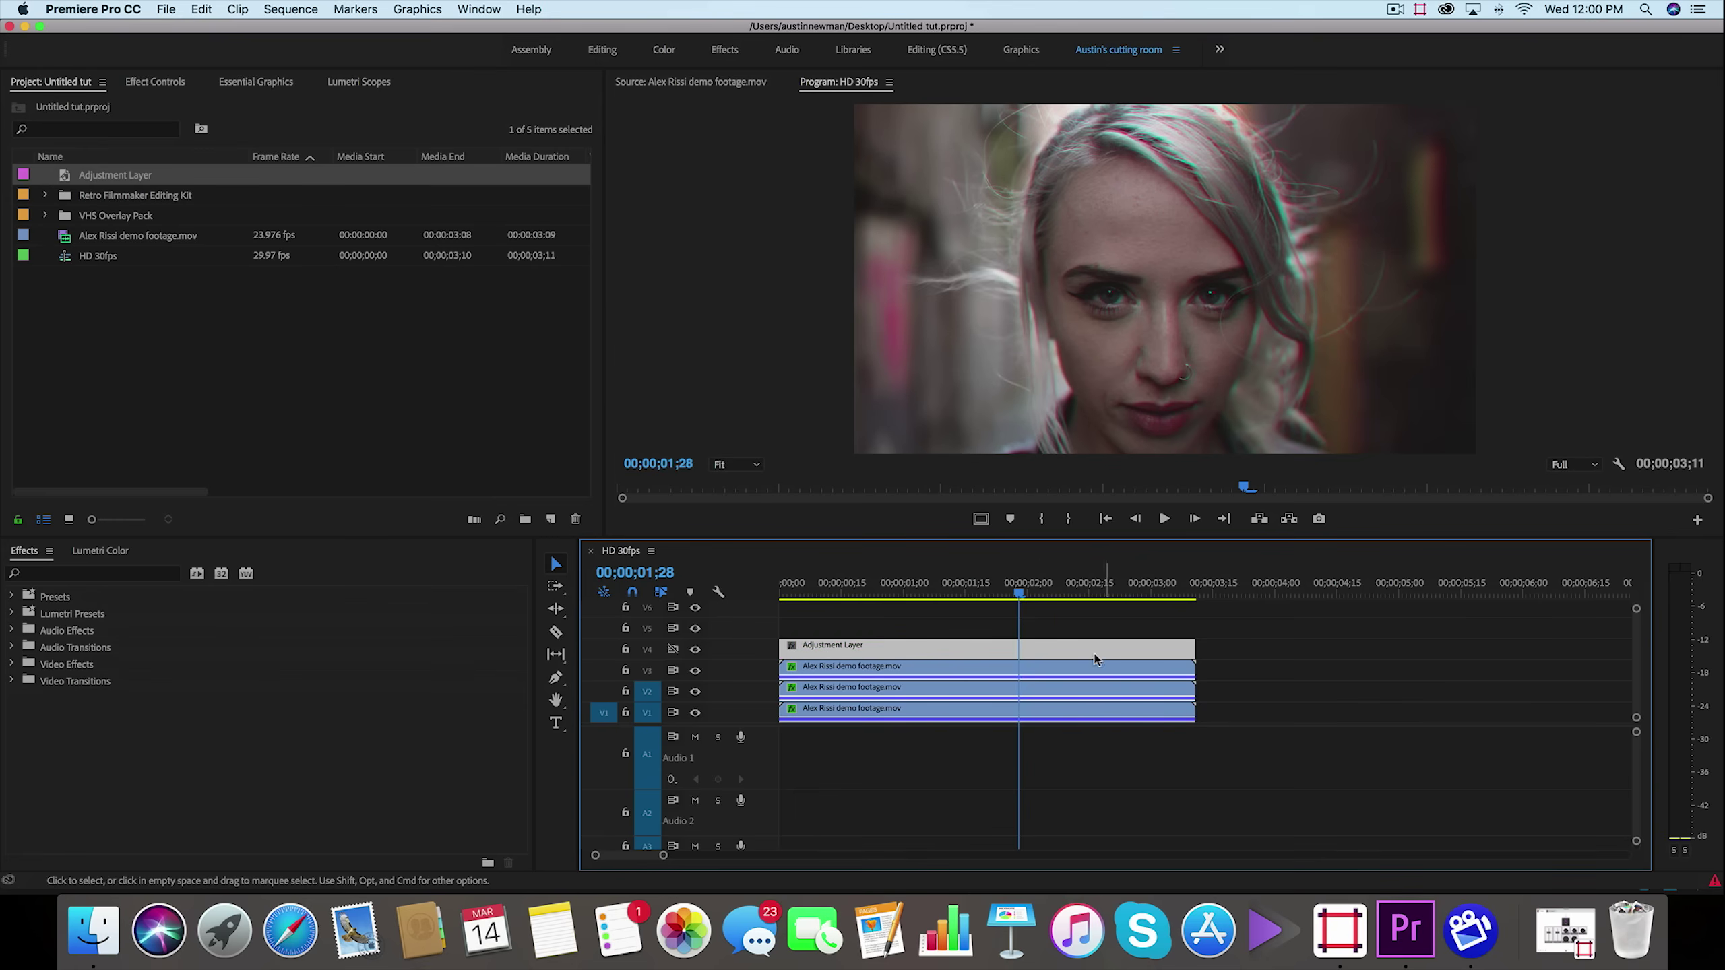
click(929, 665)
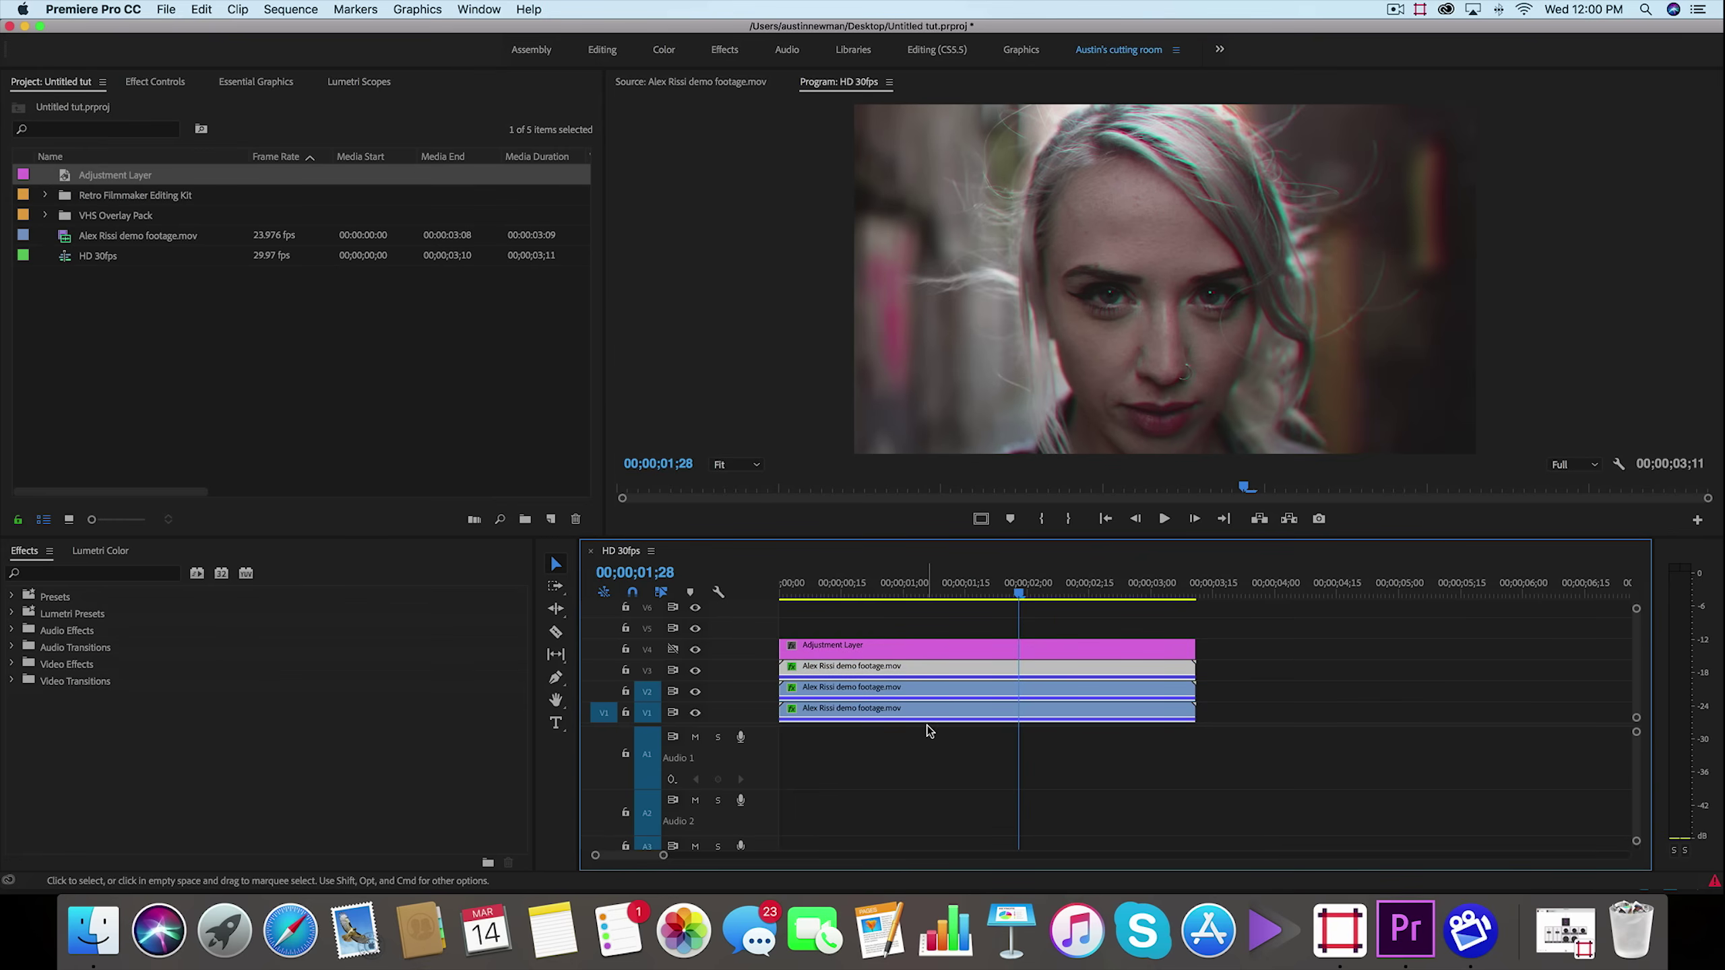
click(943, 647)
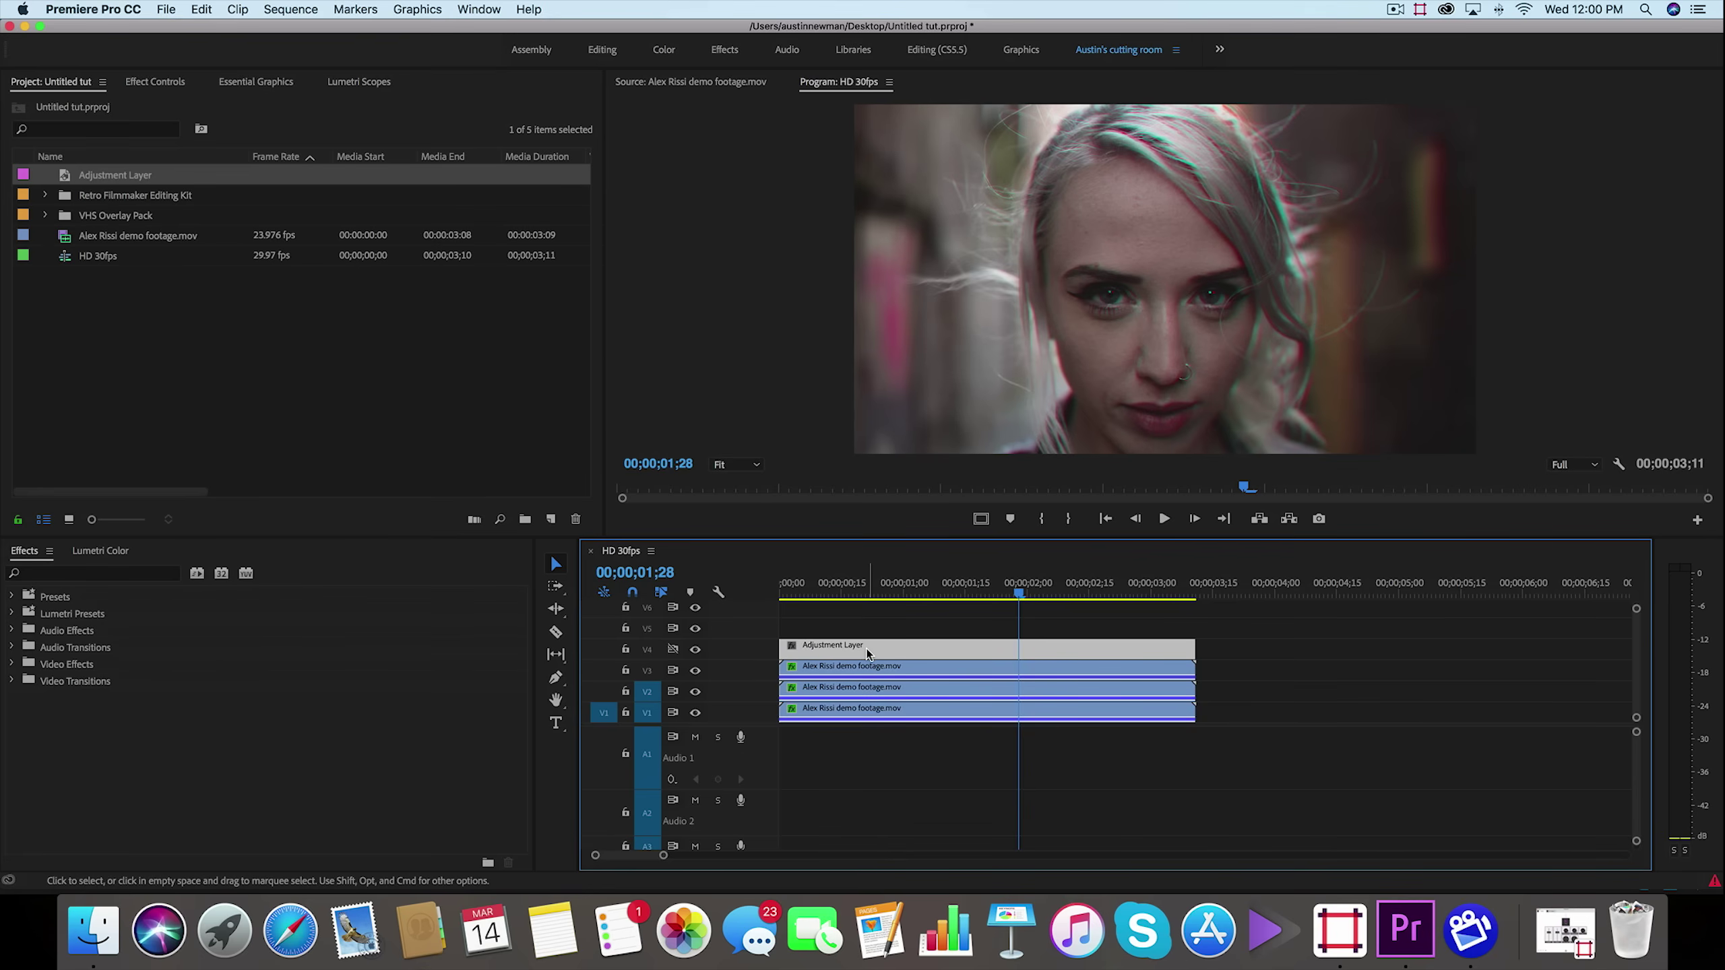
Open Lumetri Color for the adjustment layer and expand Curves down to the RGB Curves graph
click(100, 550)
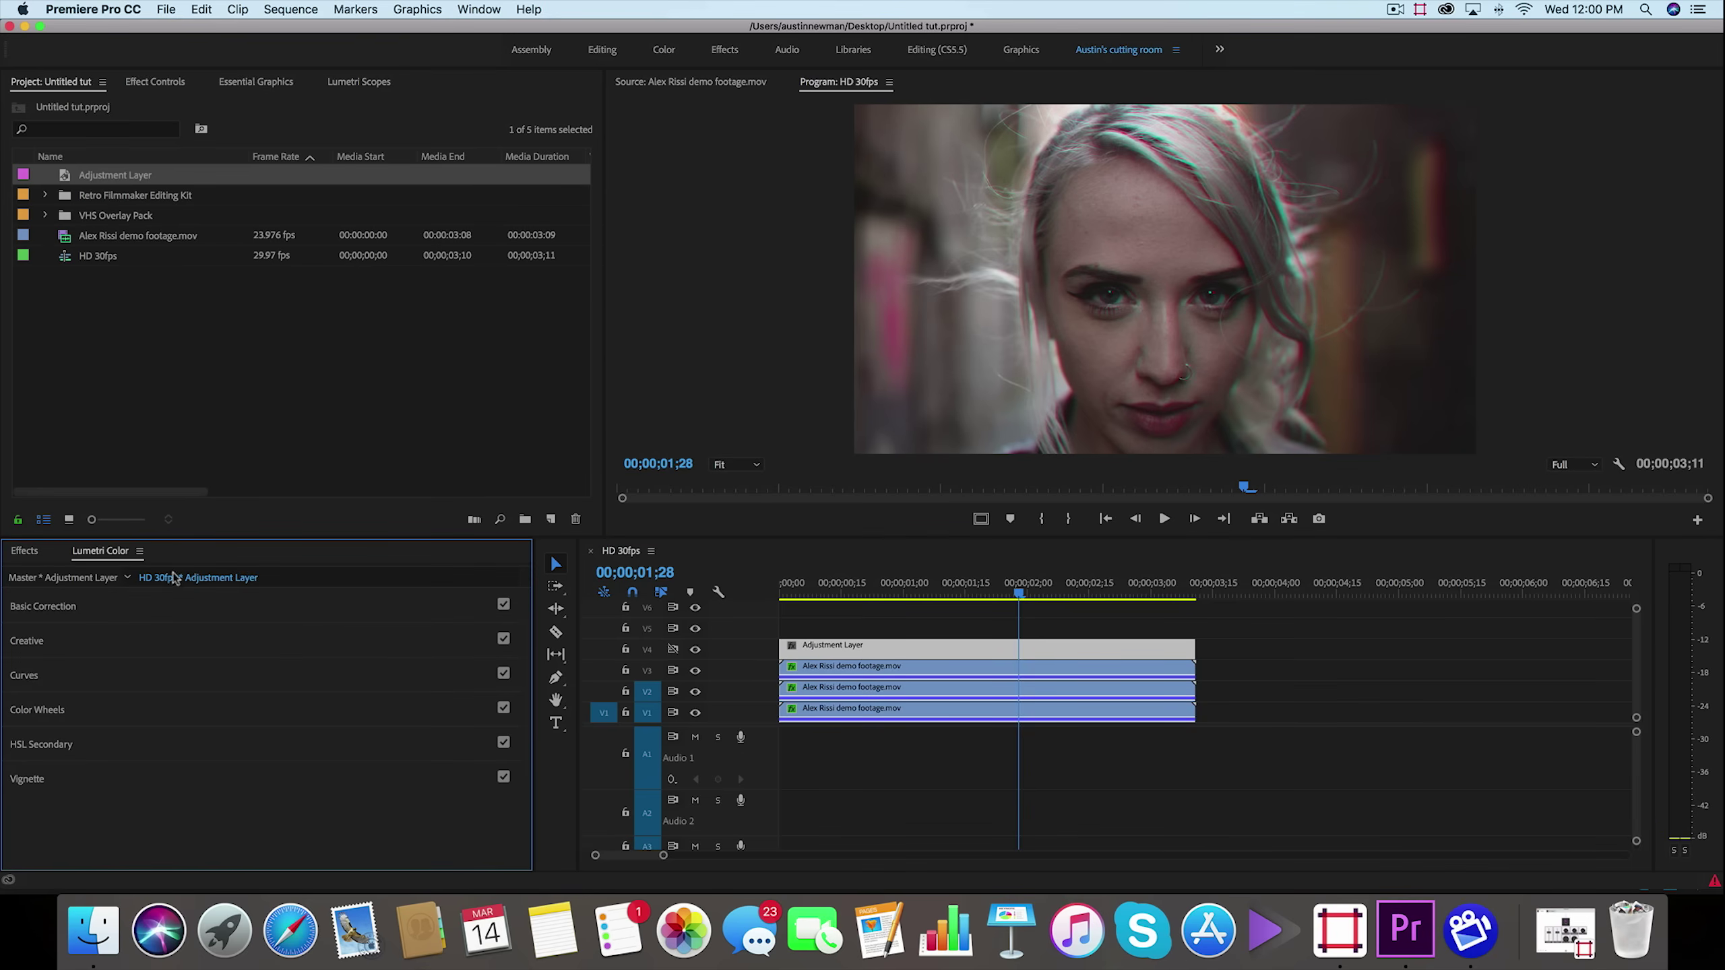
click(467, 8)
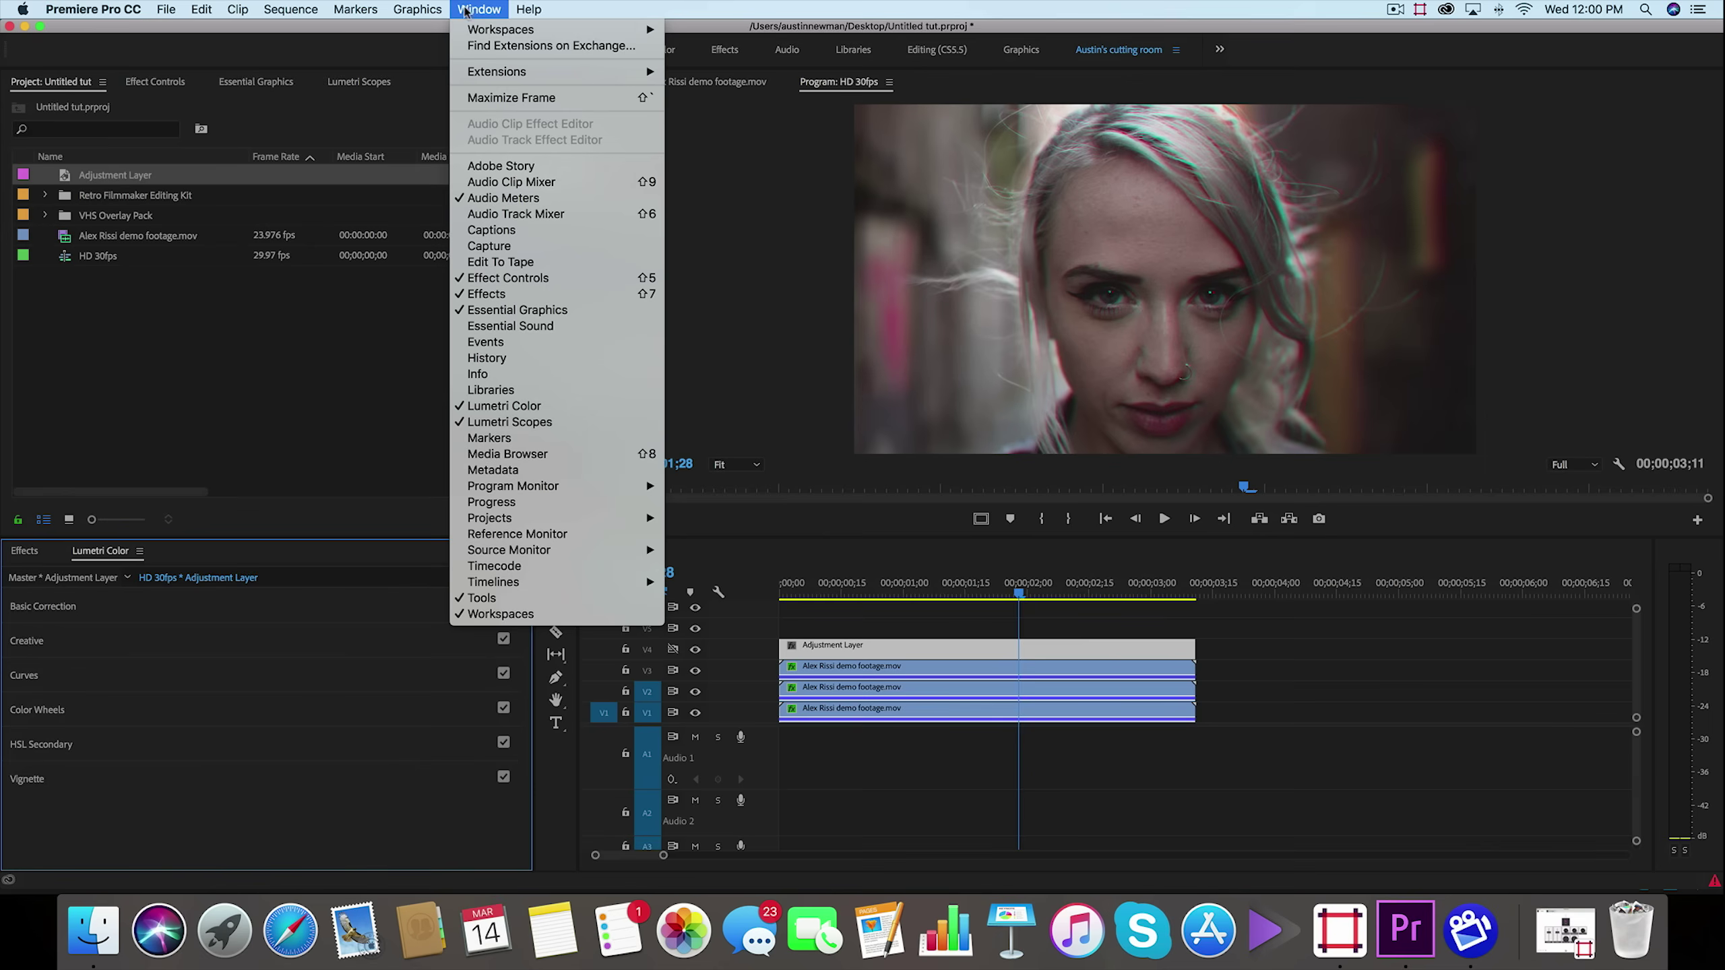
click(271, 442)
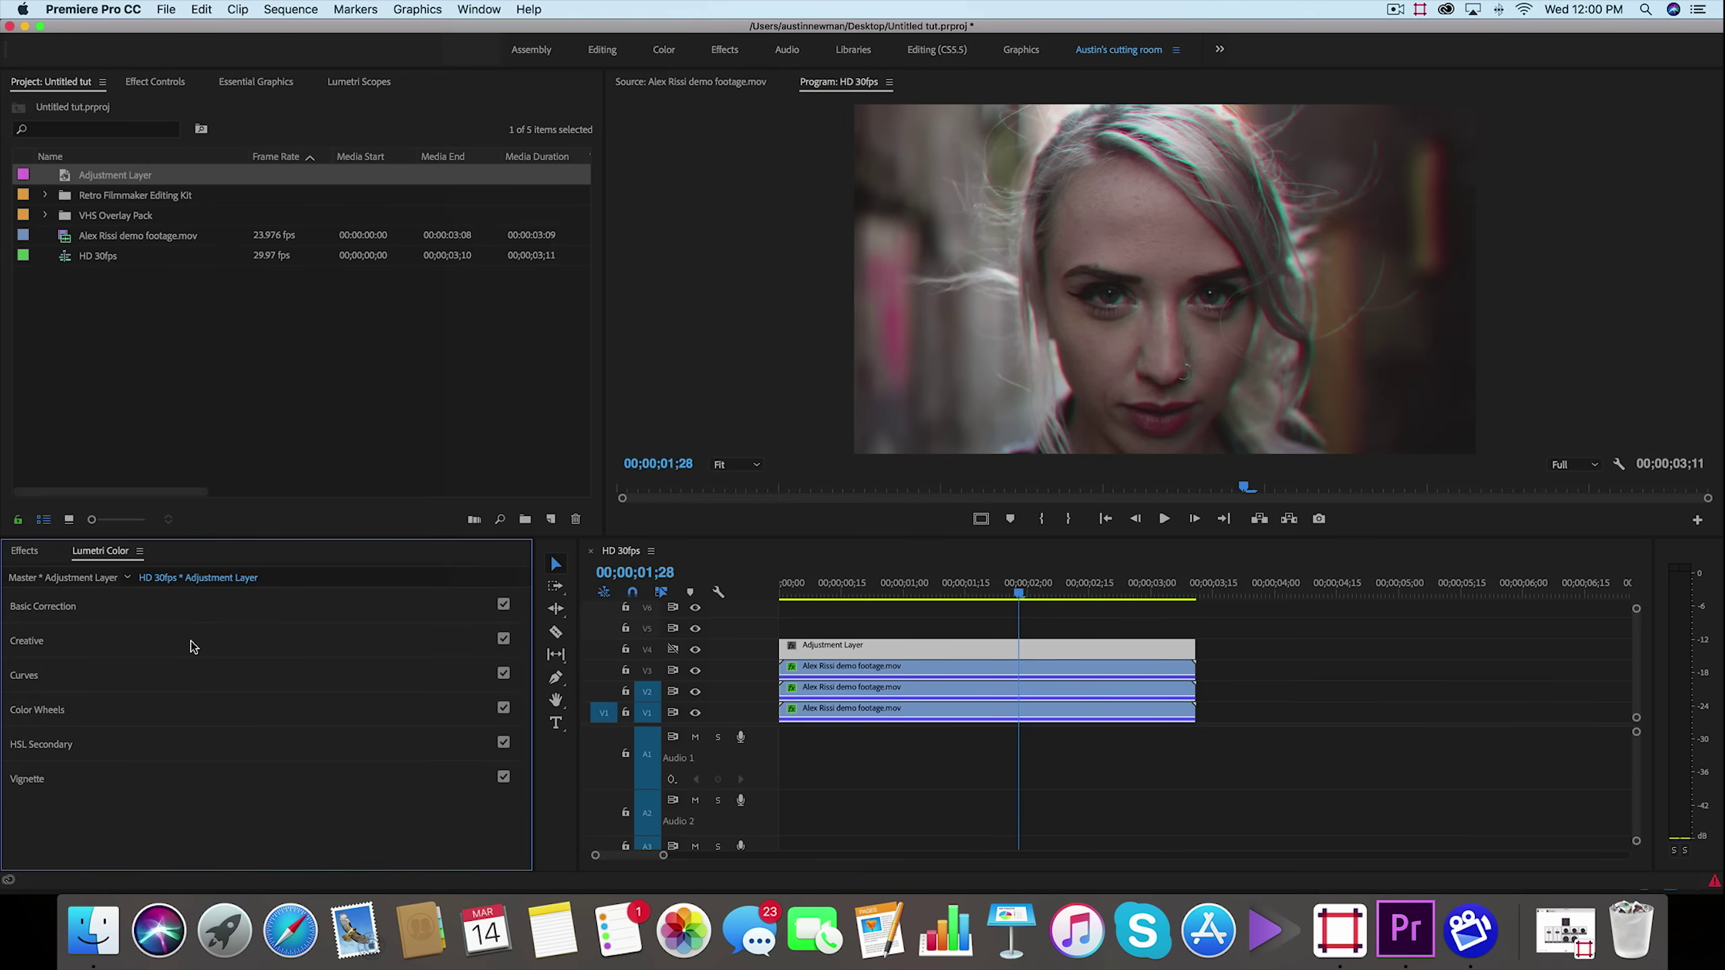
click(75, 678)
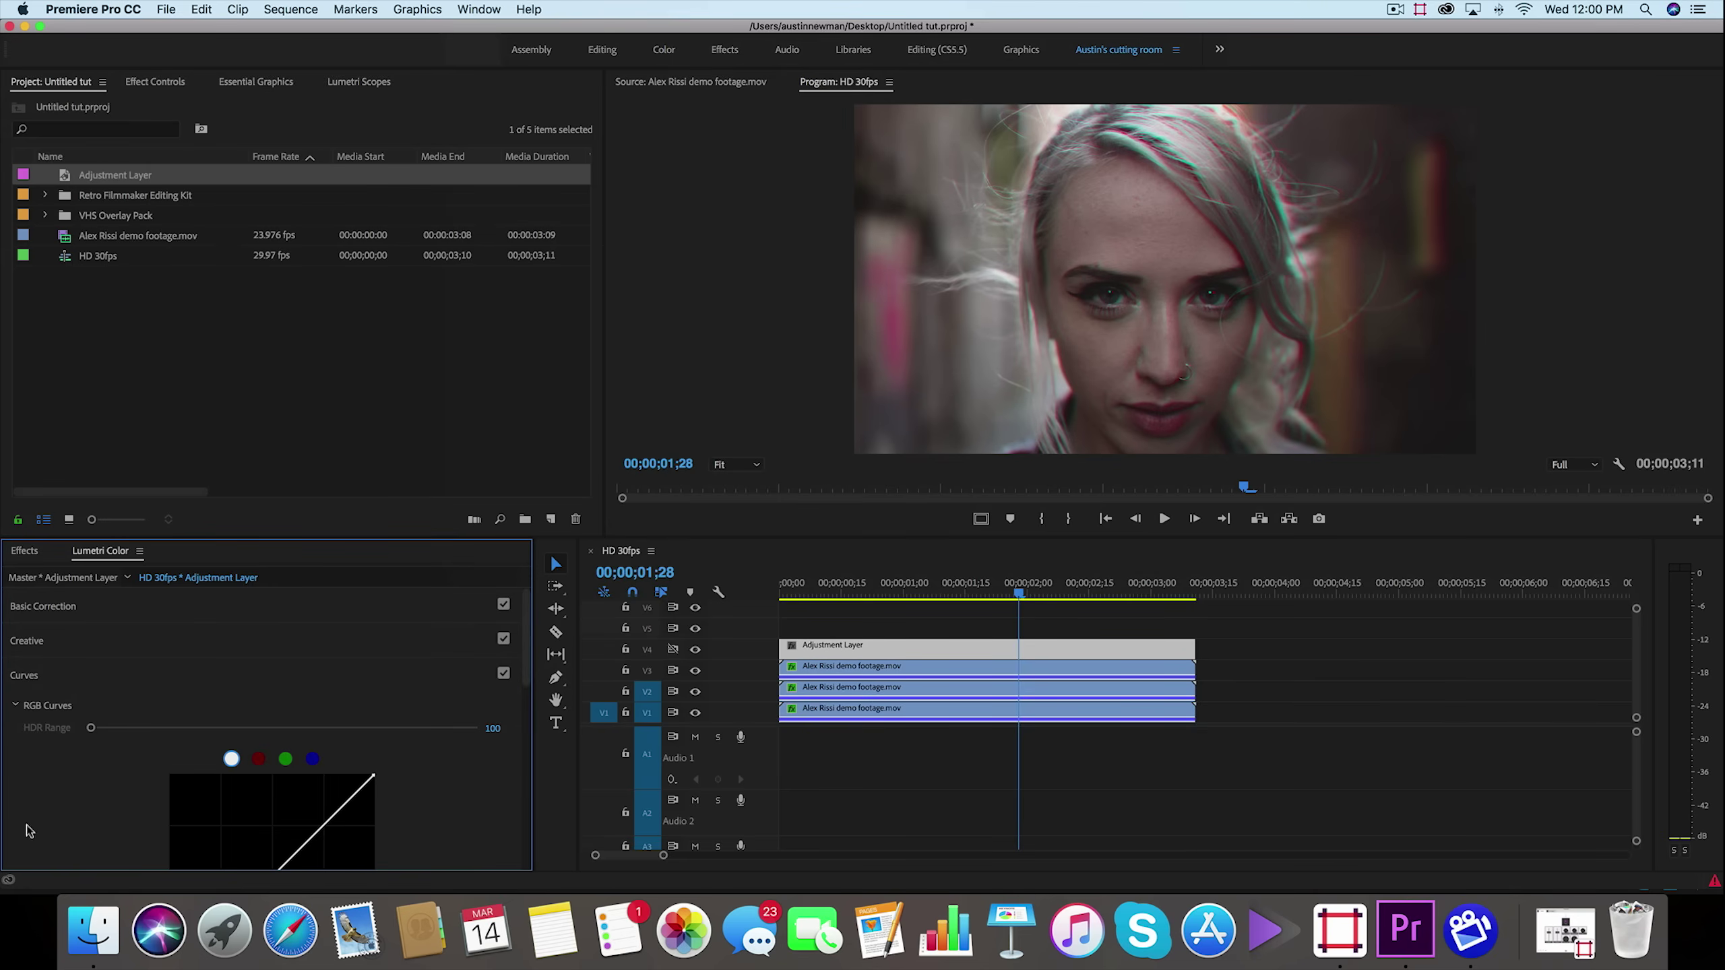
scroll(23, 801, down, 3)
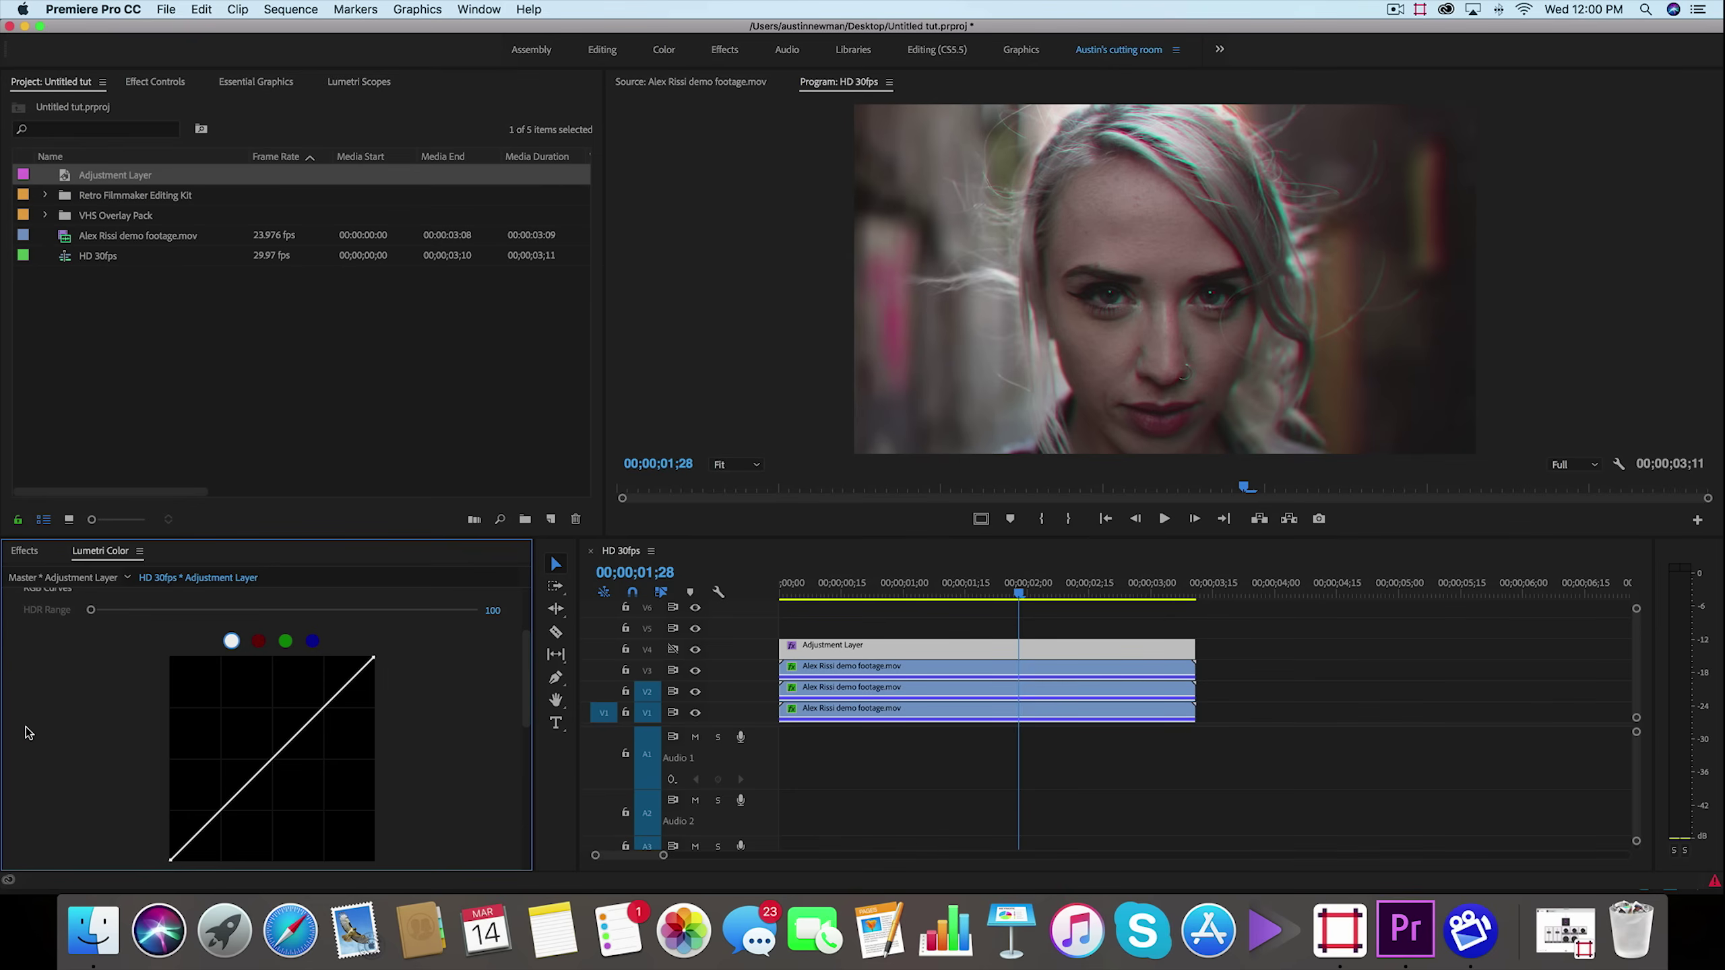
scroll(30, 738, down, 2)
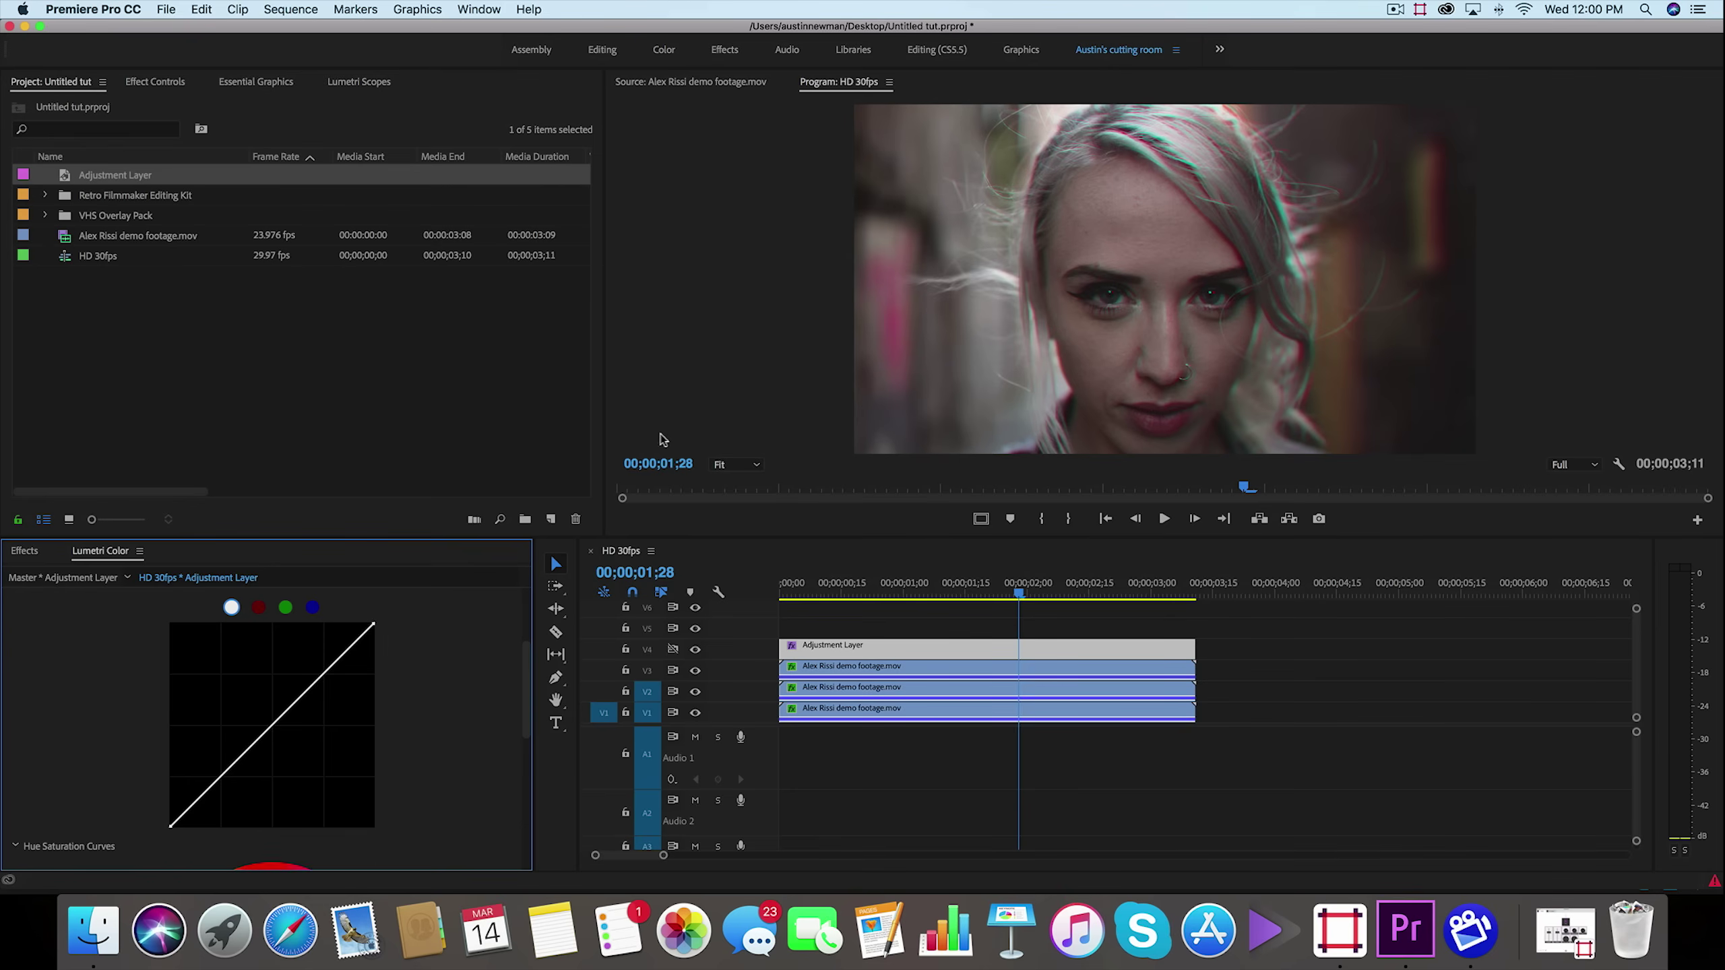
Add three RGB curve points, pull the upper one into an S-curve and lower the white point
click(220, 780)
click(272, 725)
click(324, 674)
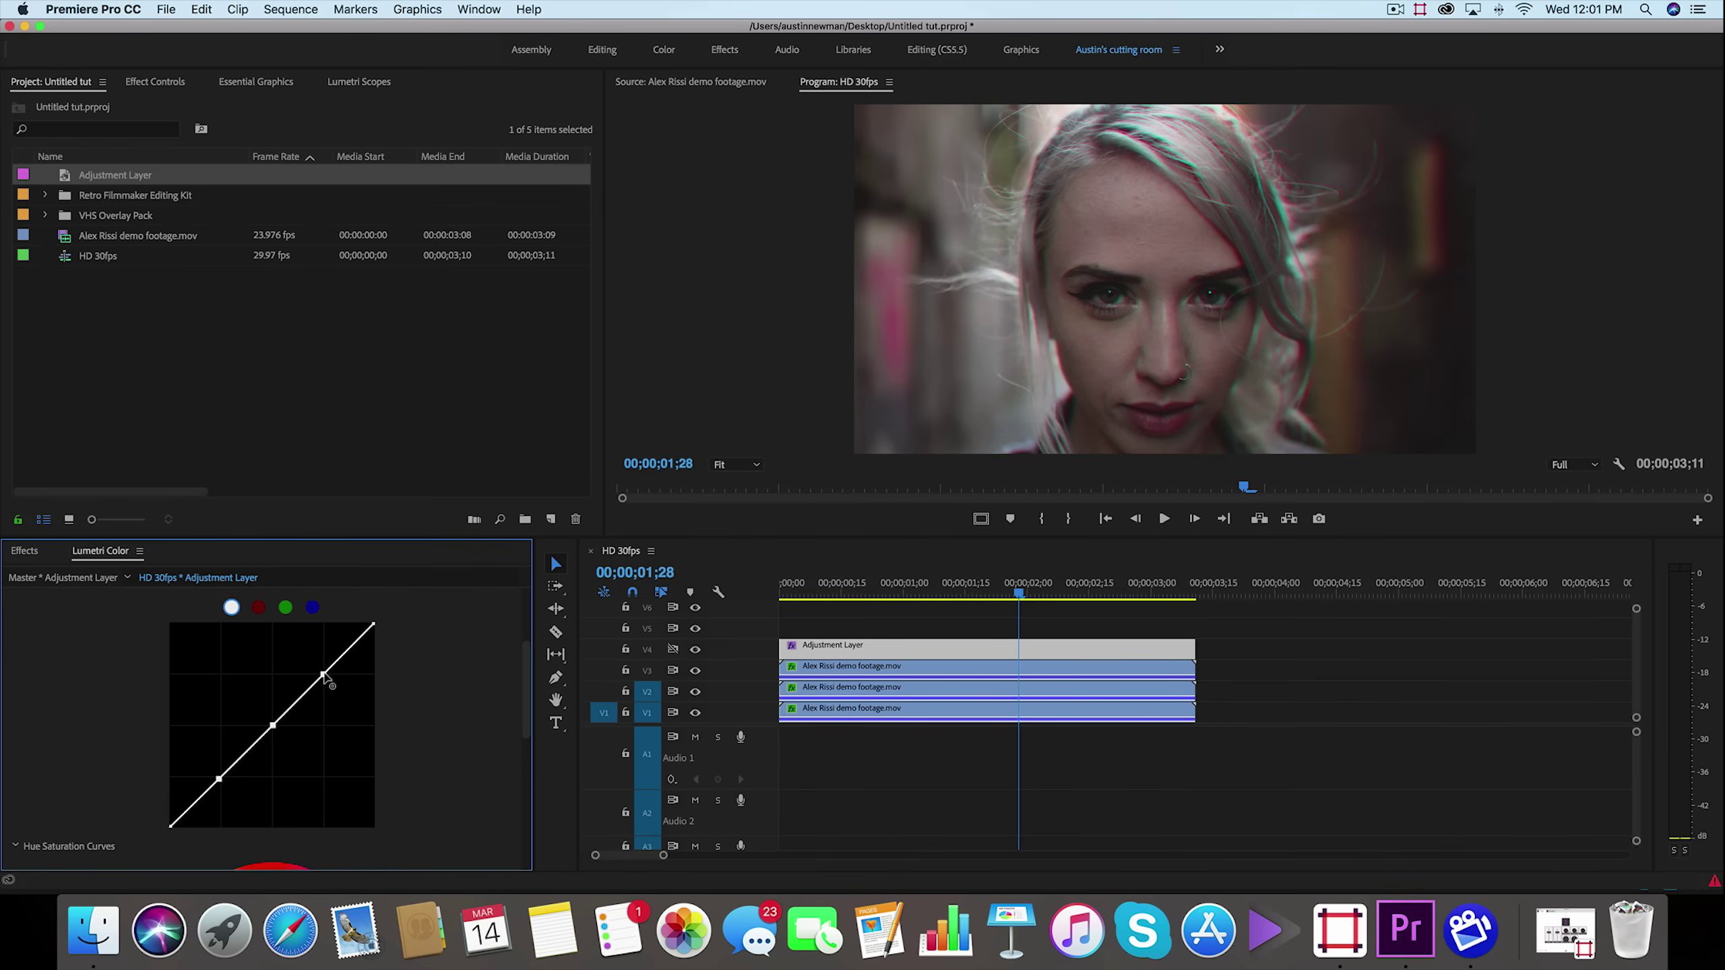
drag(324, 674, 337, 701)
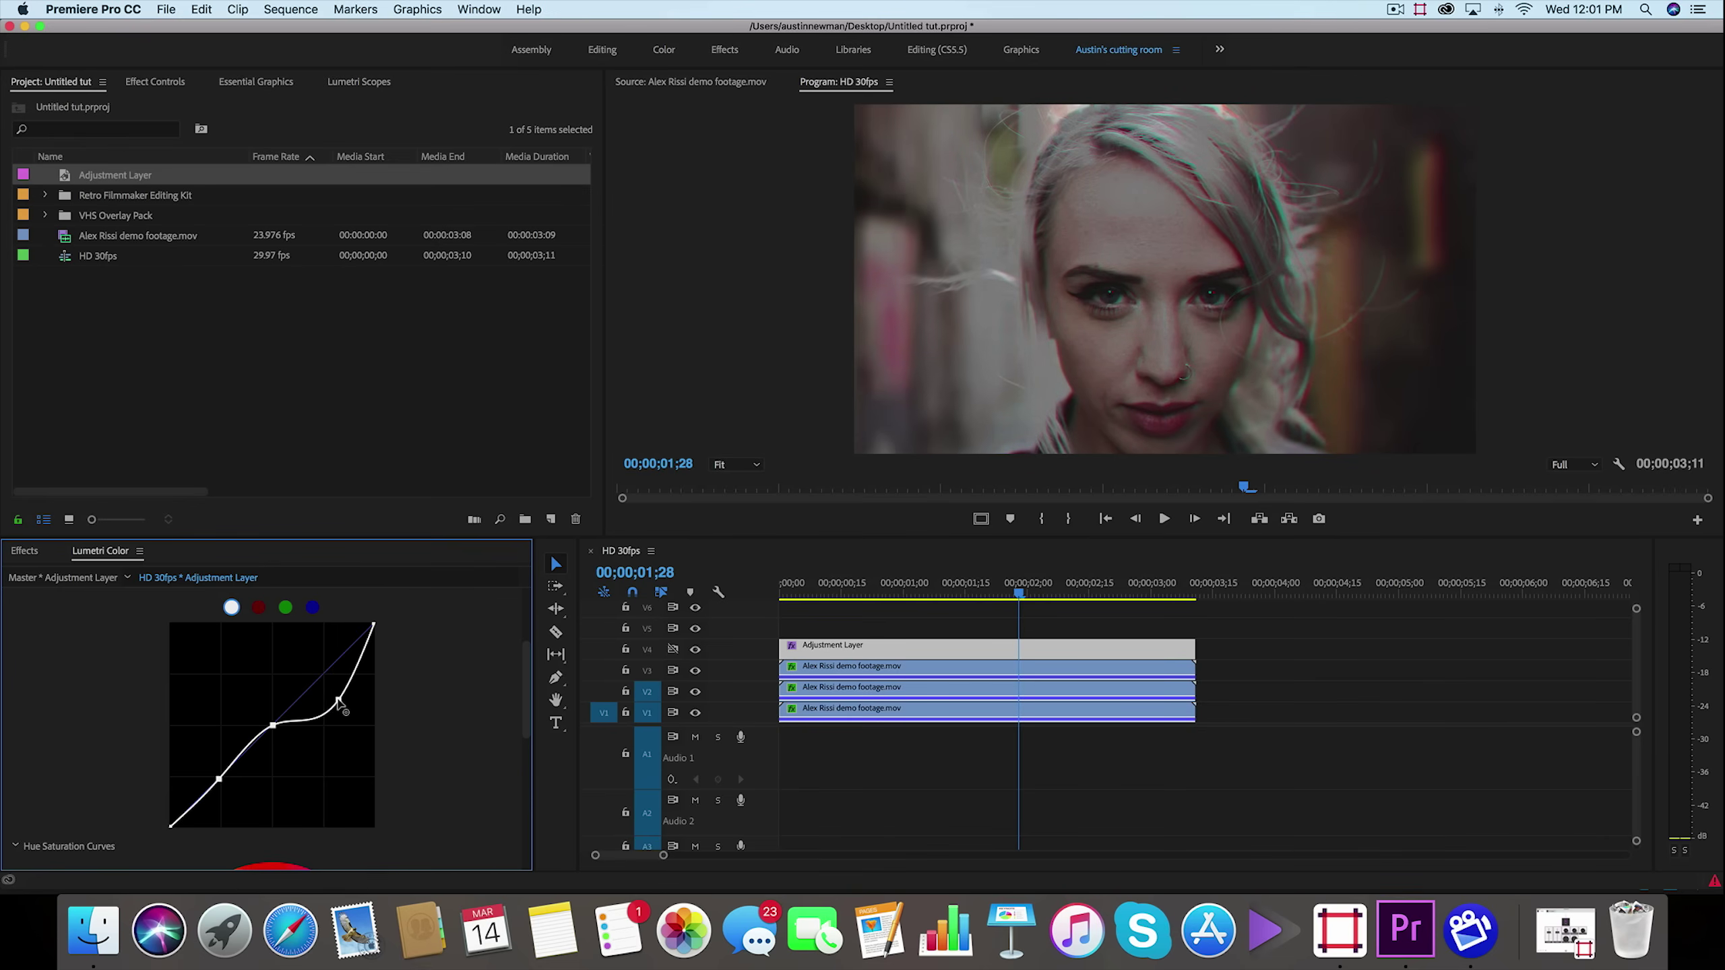
drag(373, 623, 374, 700)
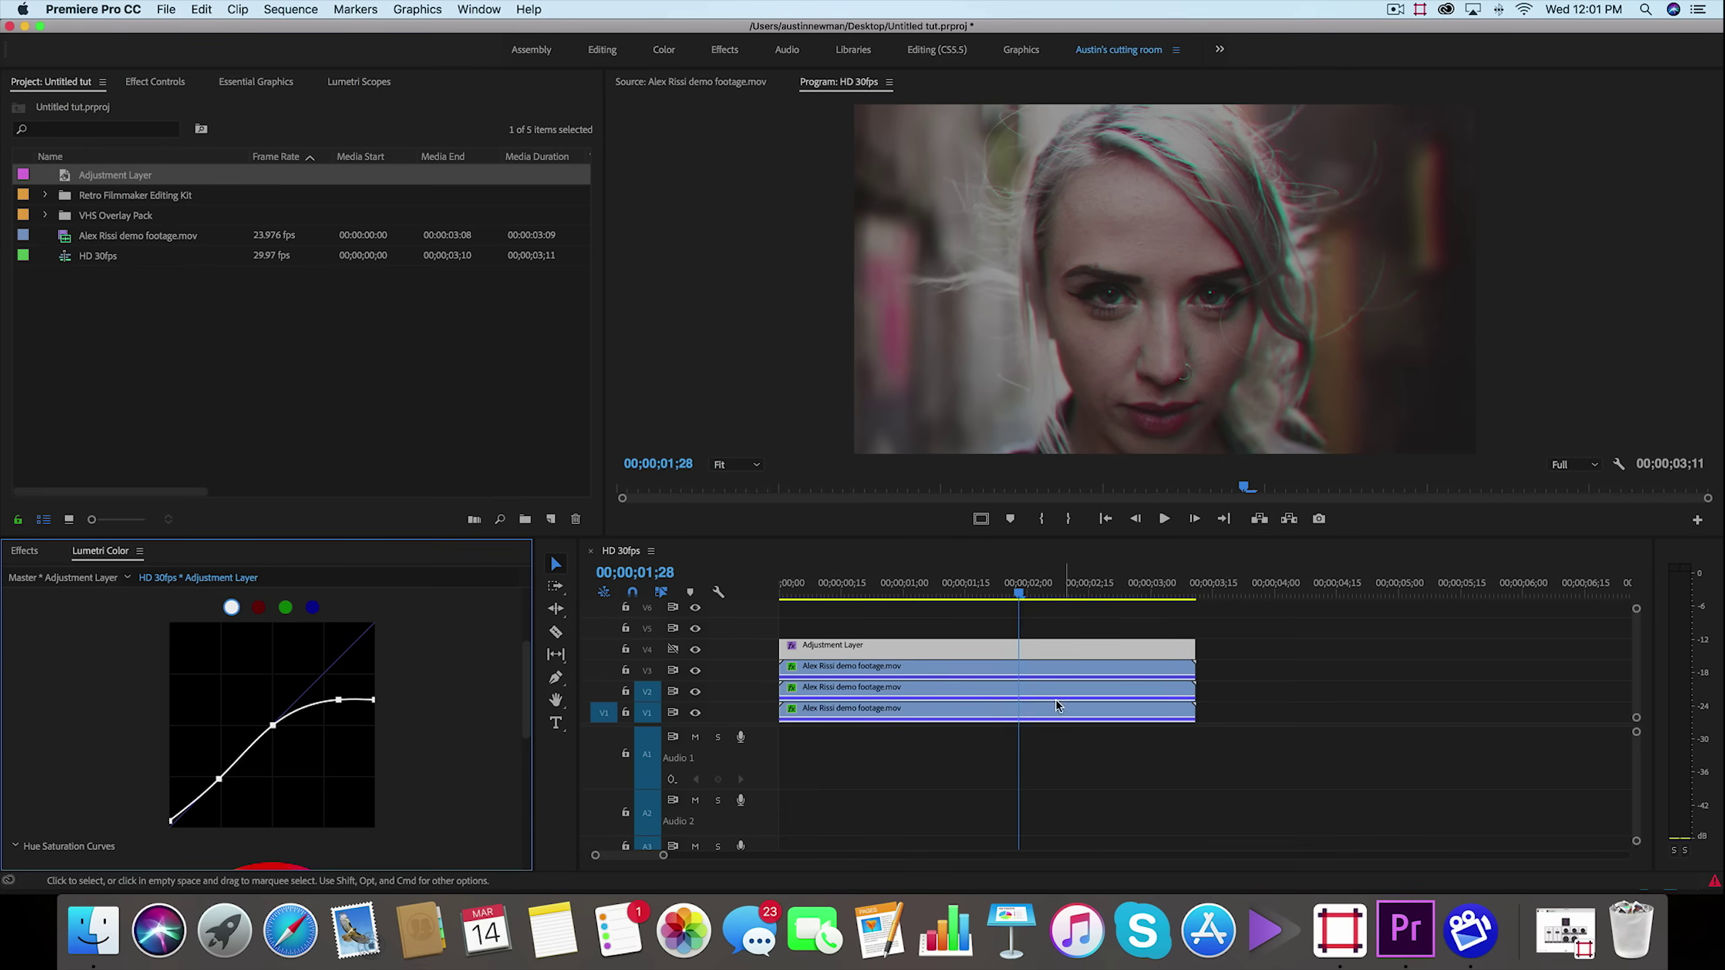
click(695, 650)
click(695, 650)
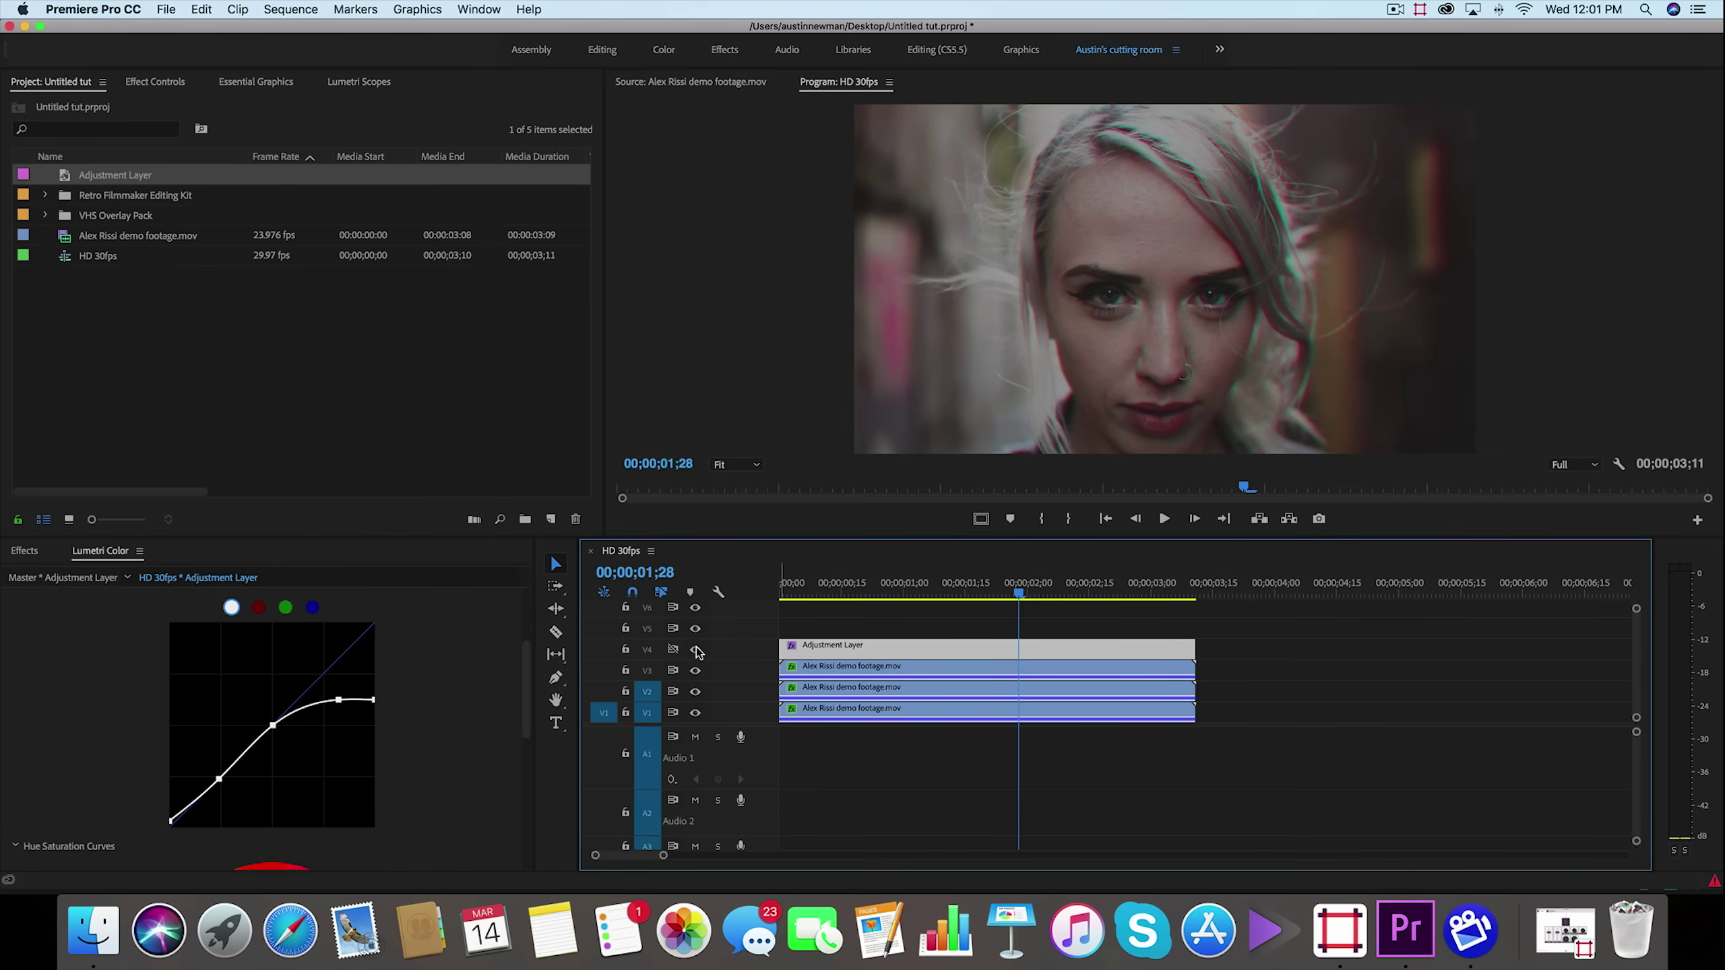
click(695, 650)
click(695, 650)
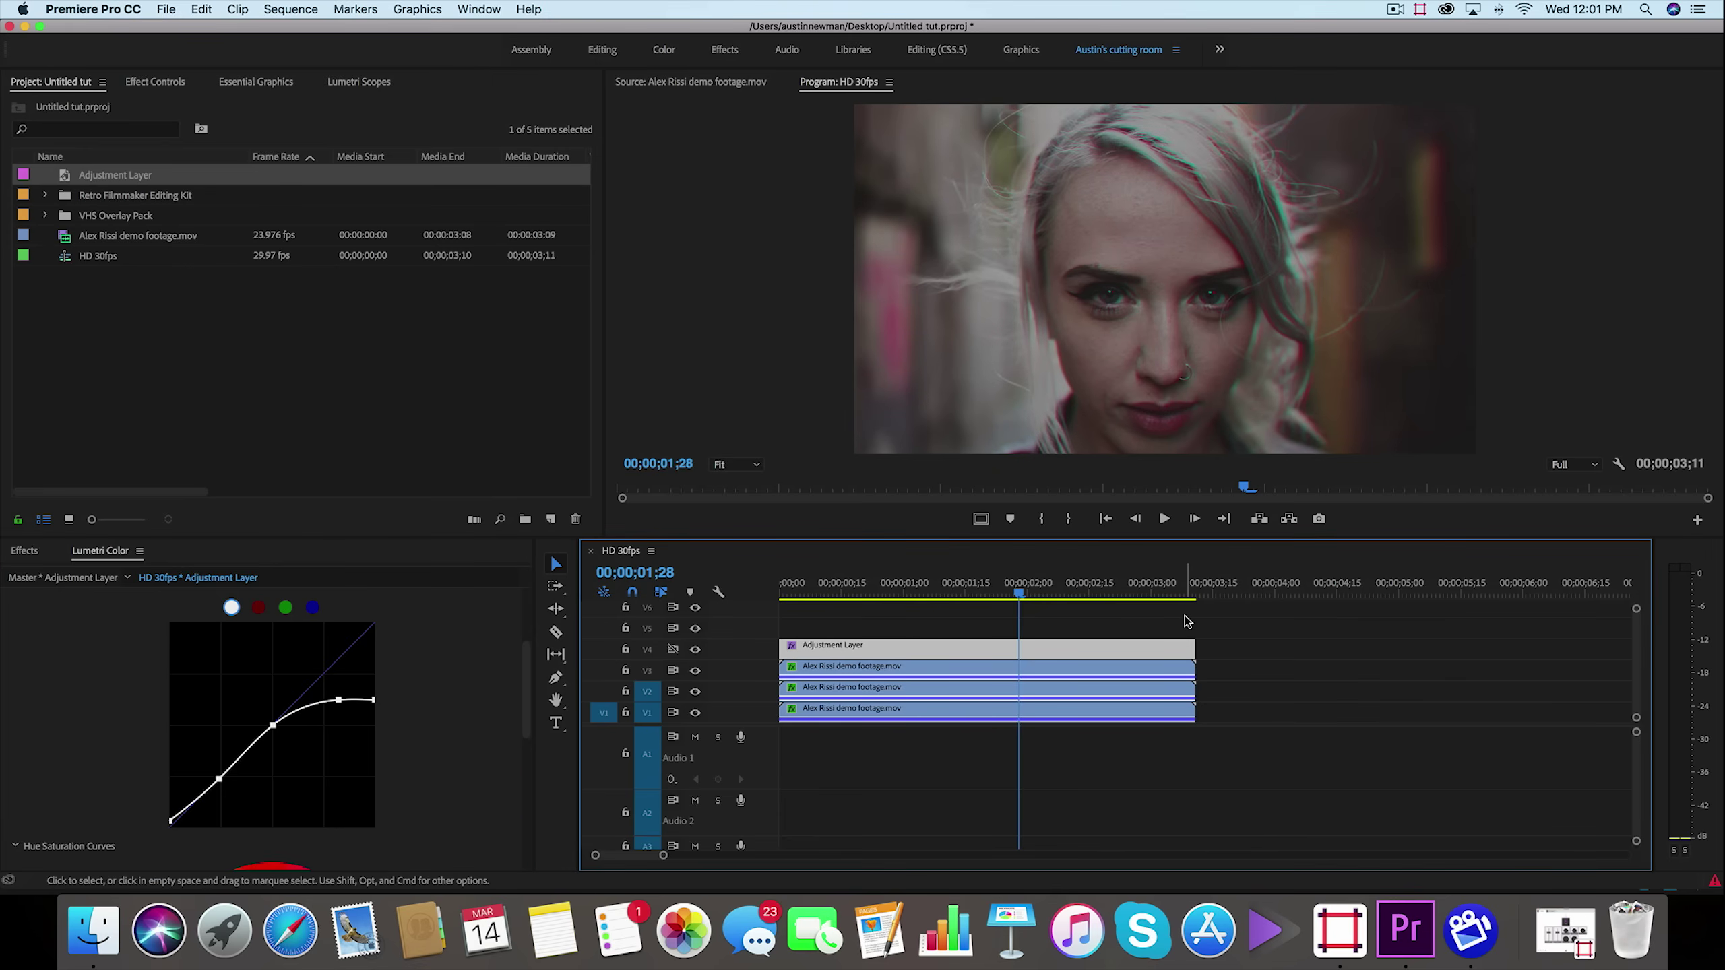
scroll(1273, 722, up, 1)
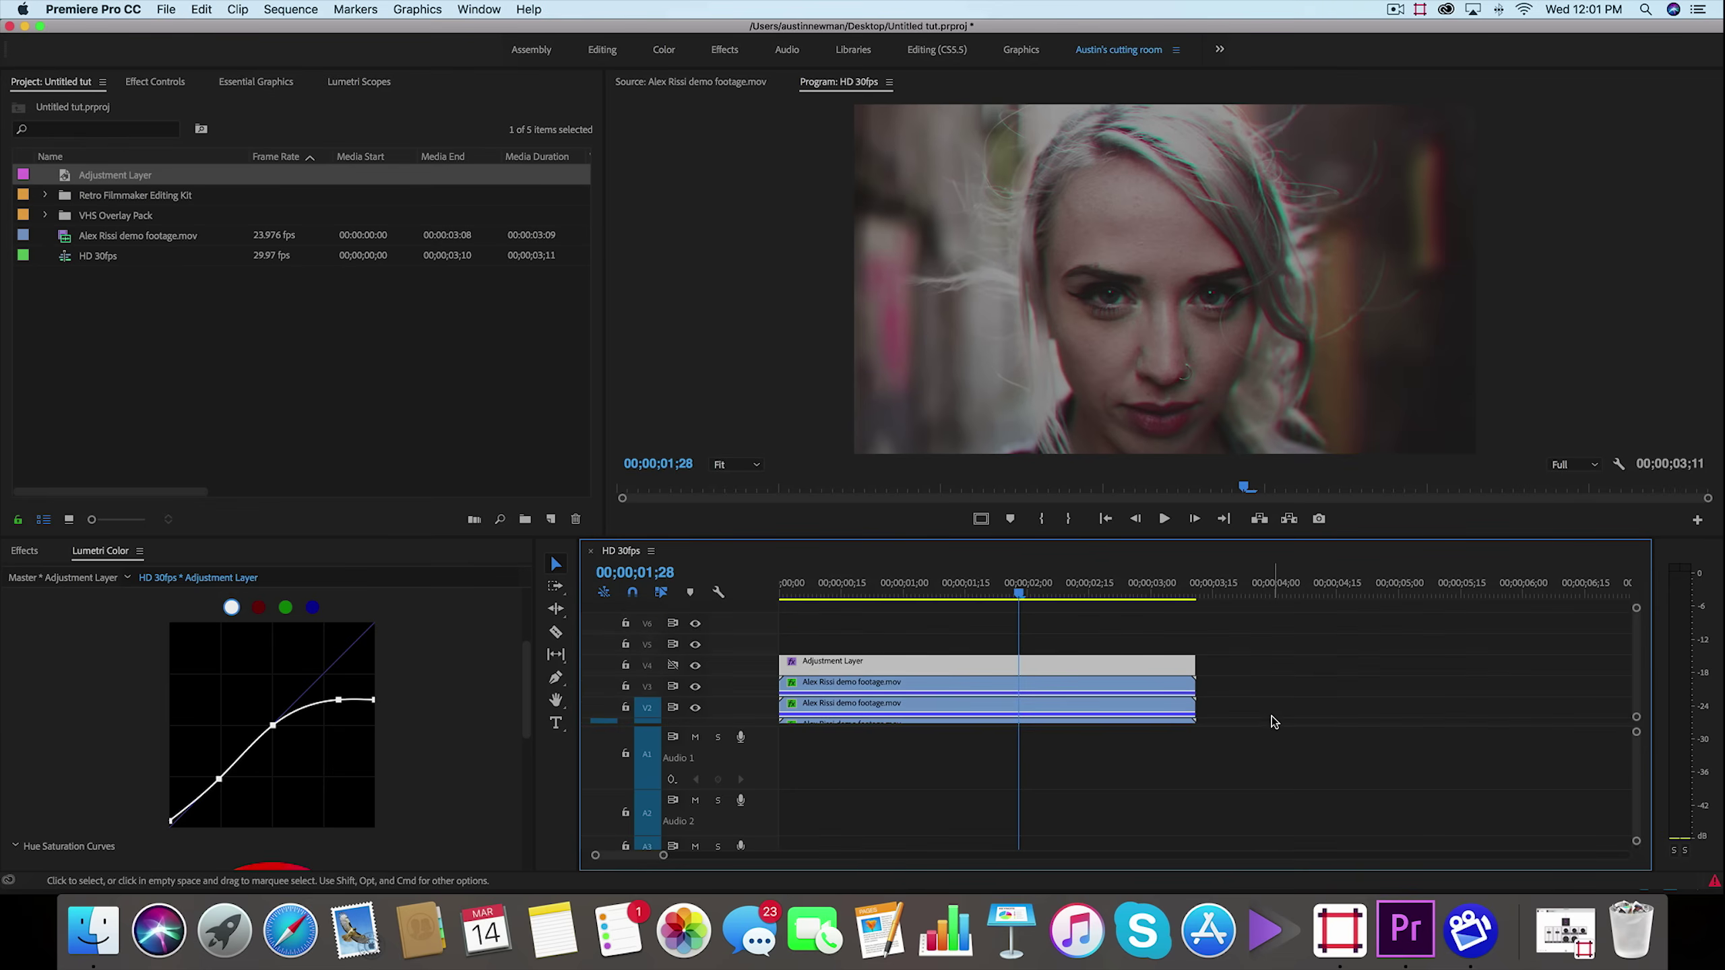
scroll(1274, 721, down, 1)
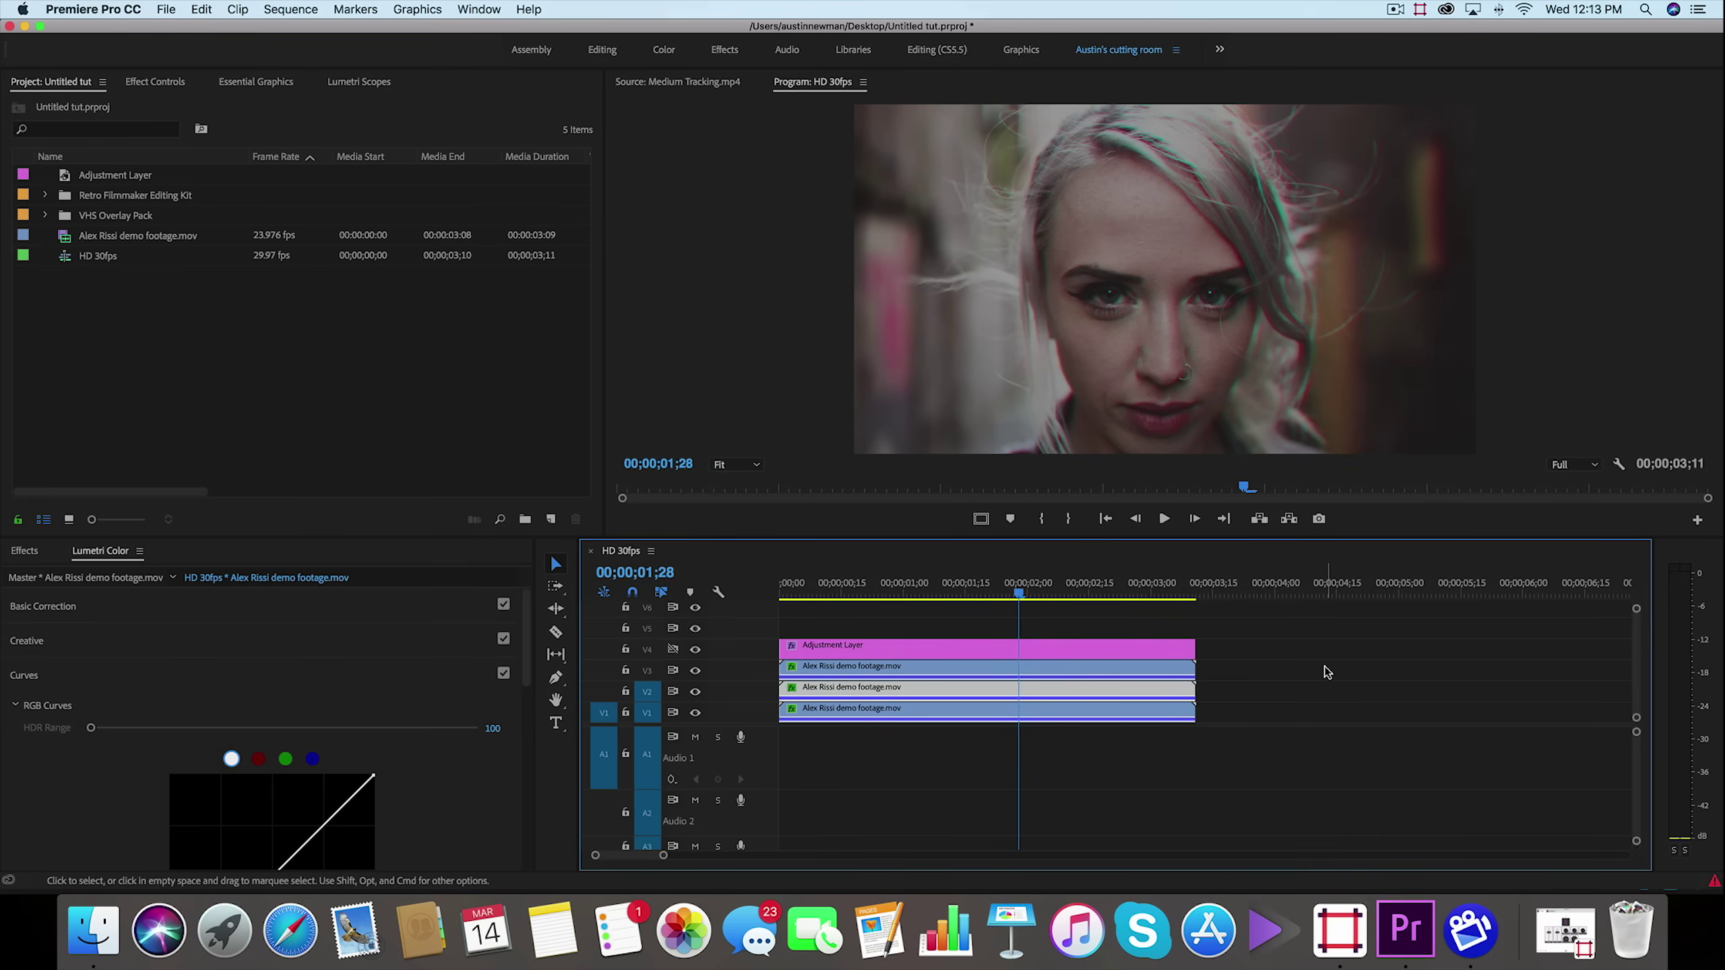
drag(1036, 593, 1084, 592)
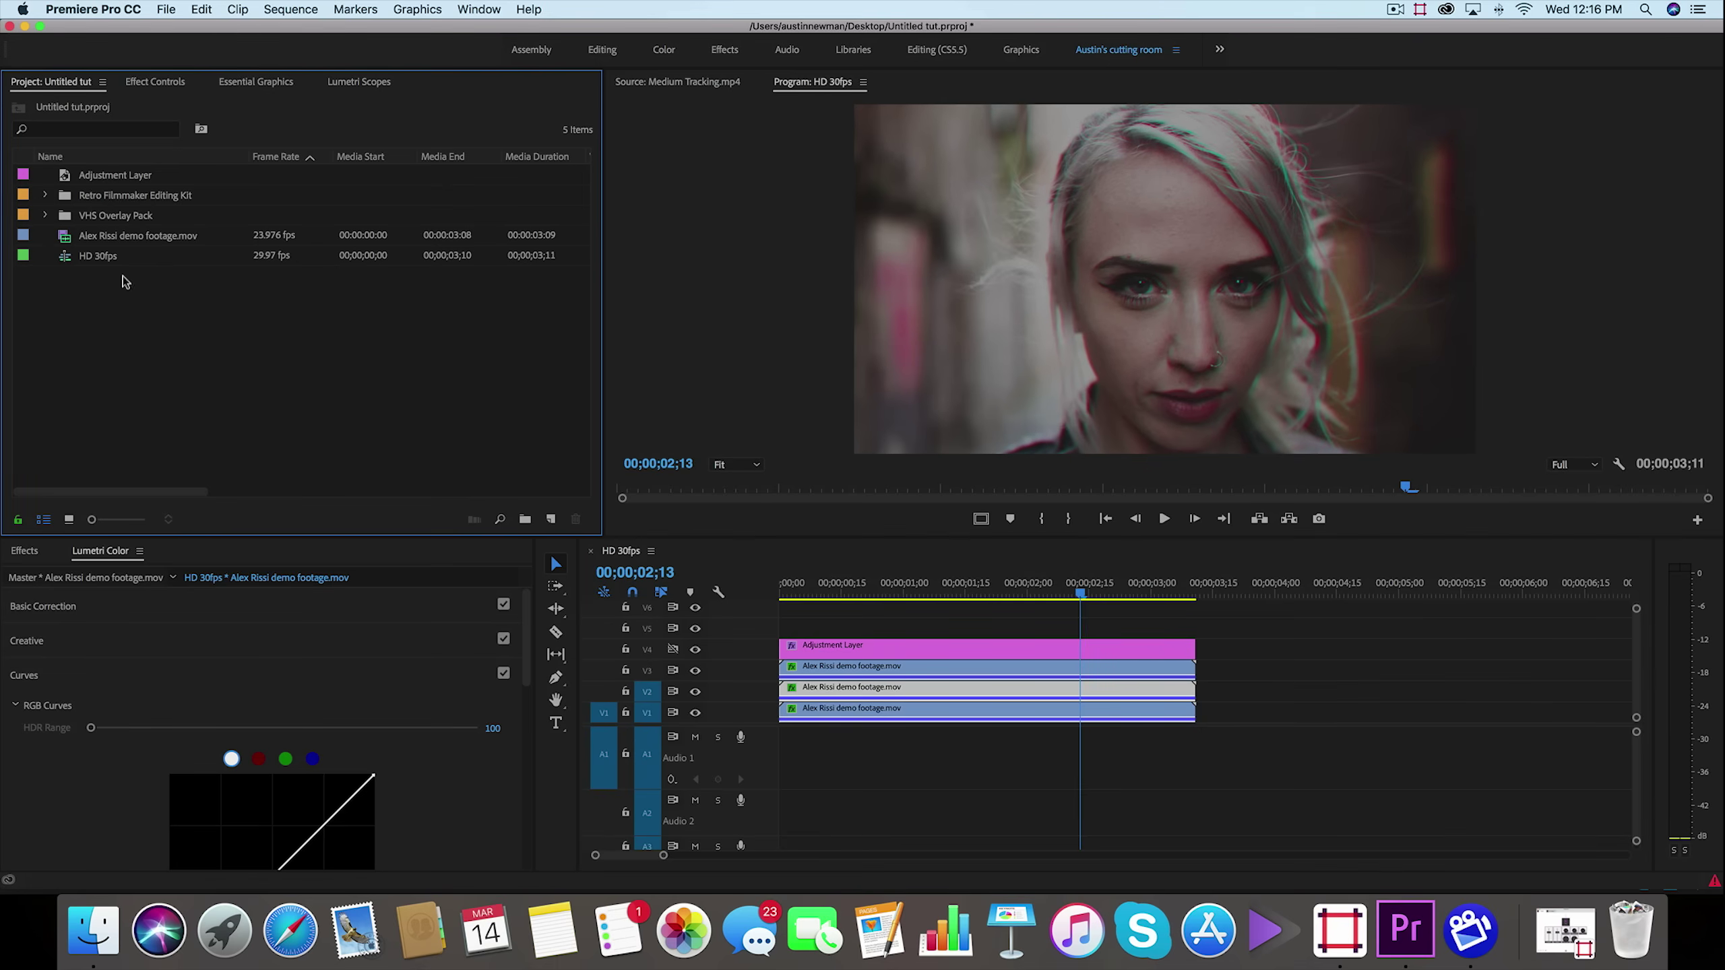
In VHS Overlay Pack > Tracking Textures, preview Medium, Minor, Heavy, then Medium Tracking.mp4
click(45, 215)
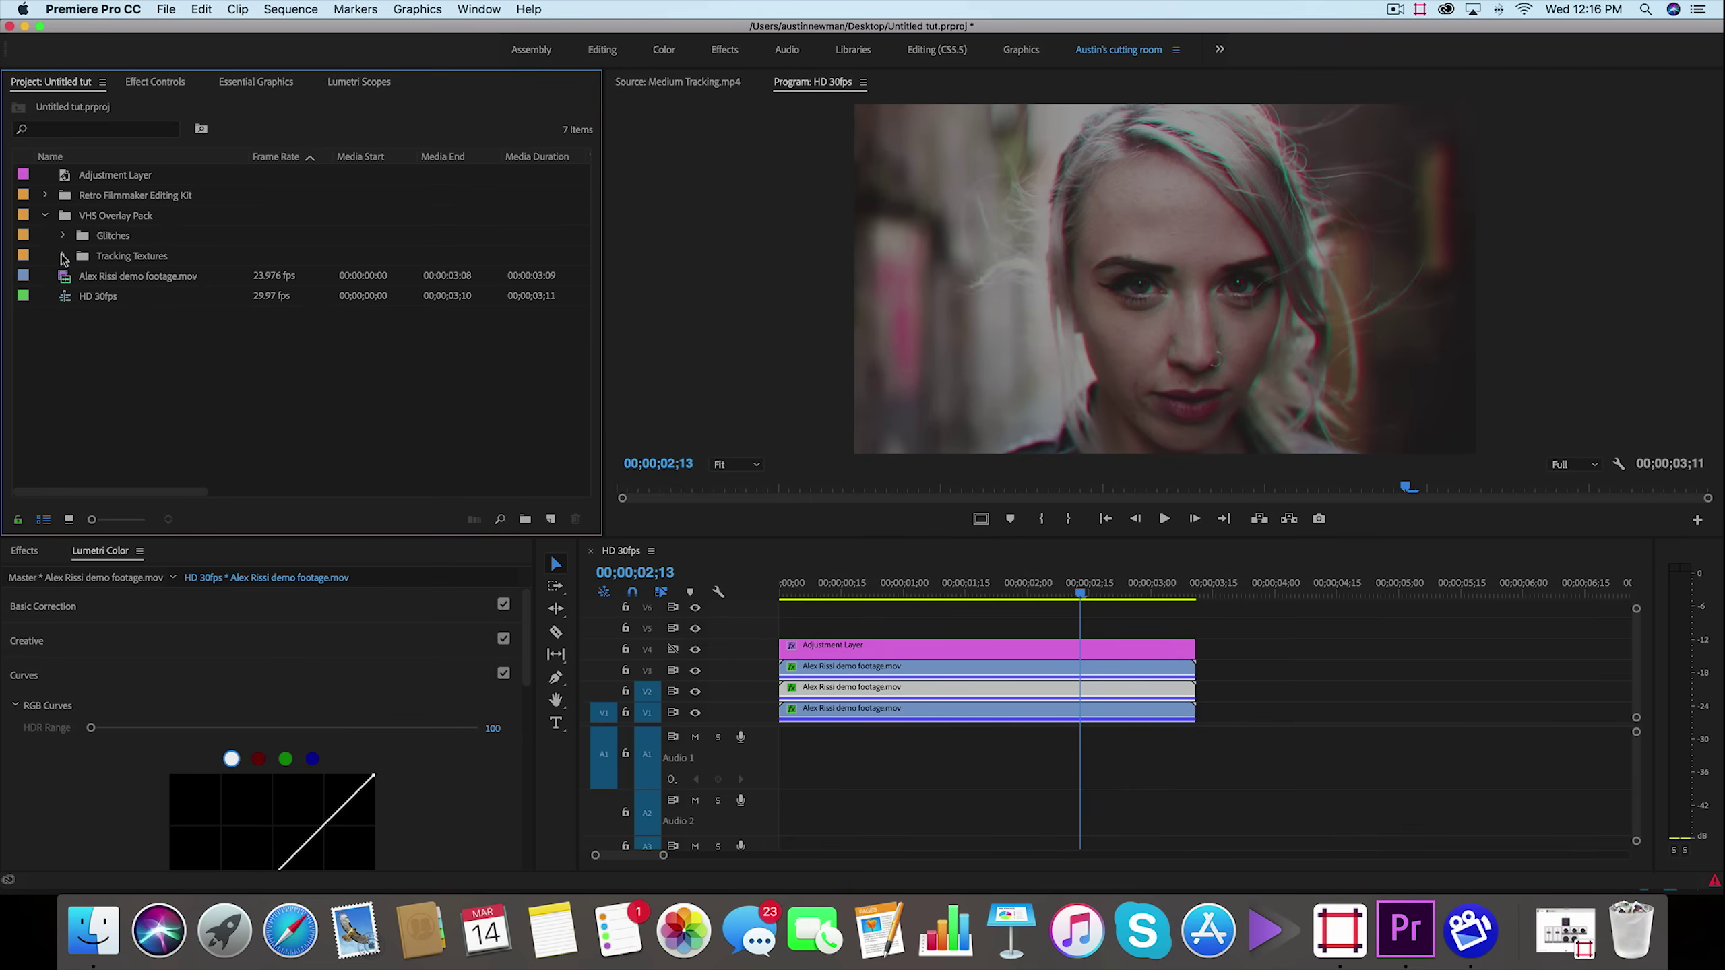
click(63, 256)
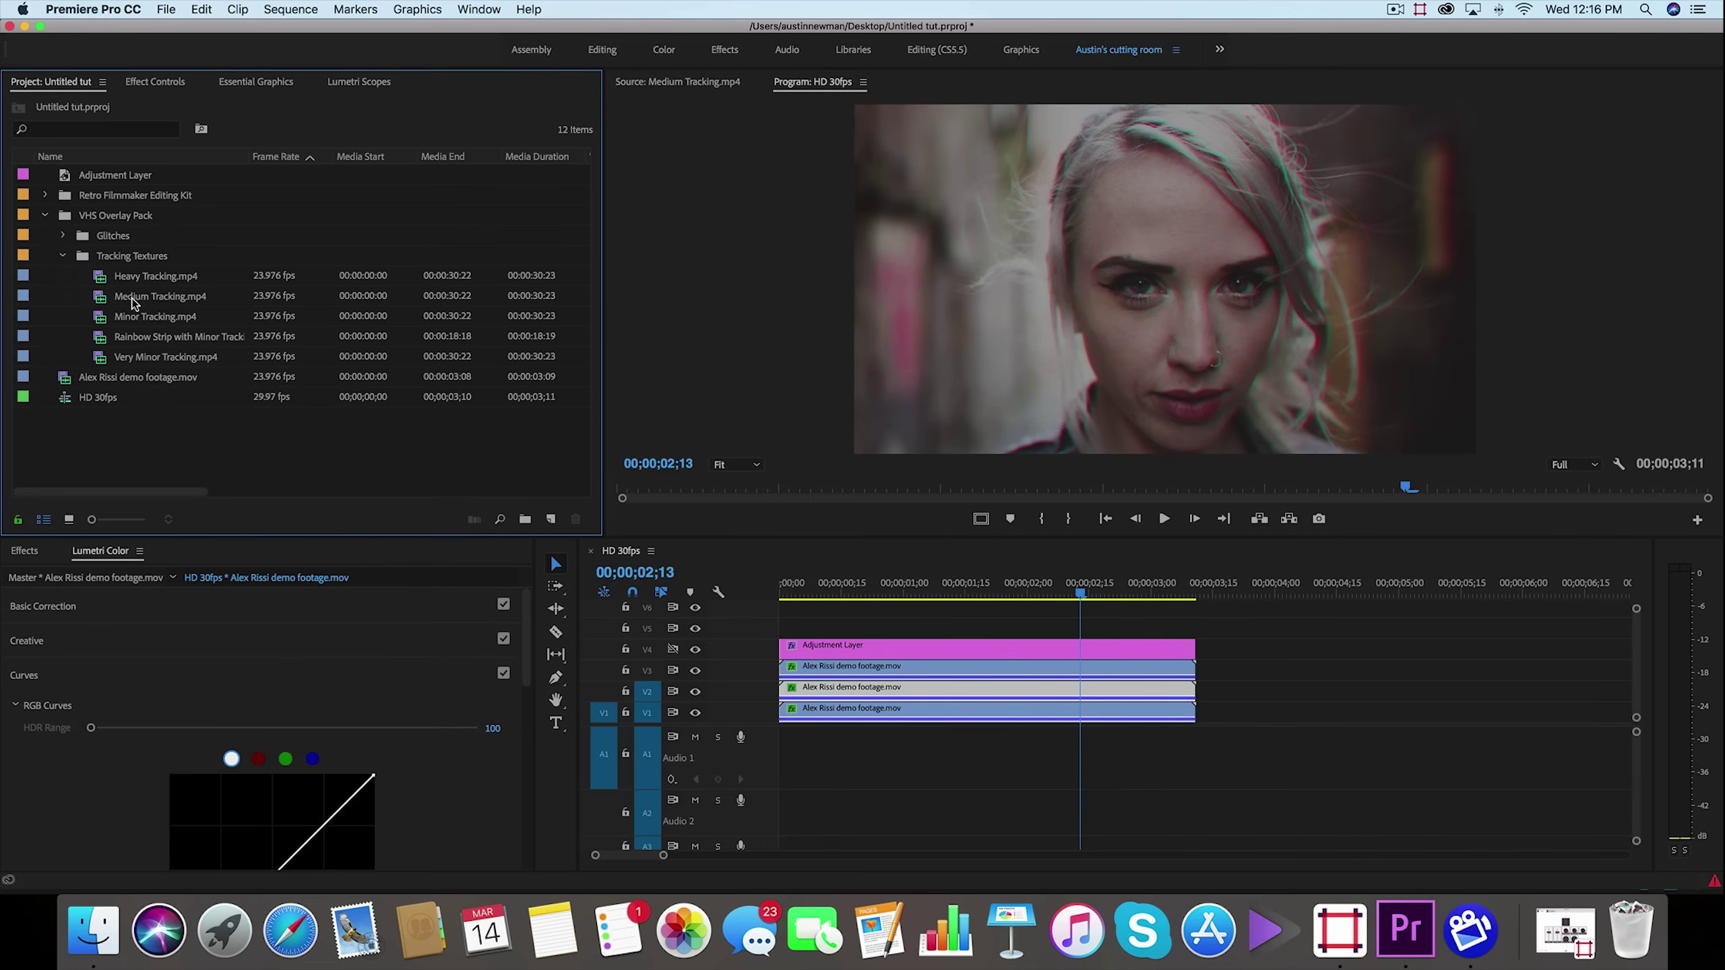
double_click(97, 299)
double_click(100, 316)
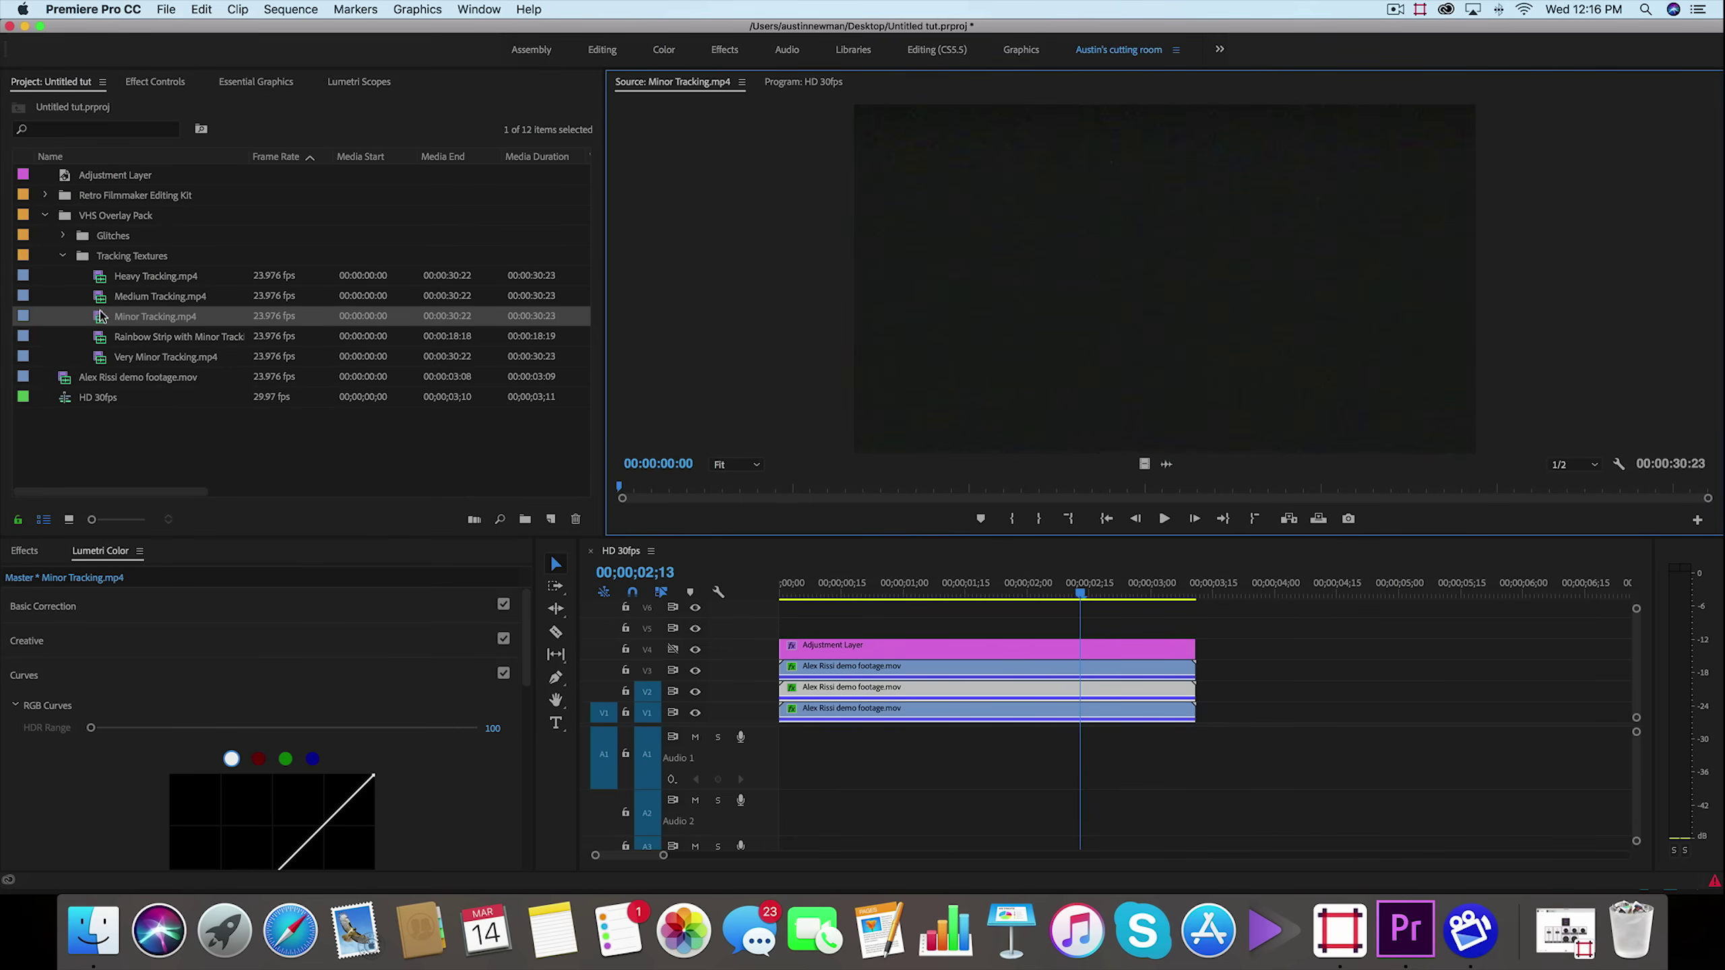
double_click(102, 277)
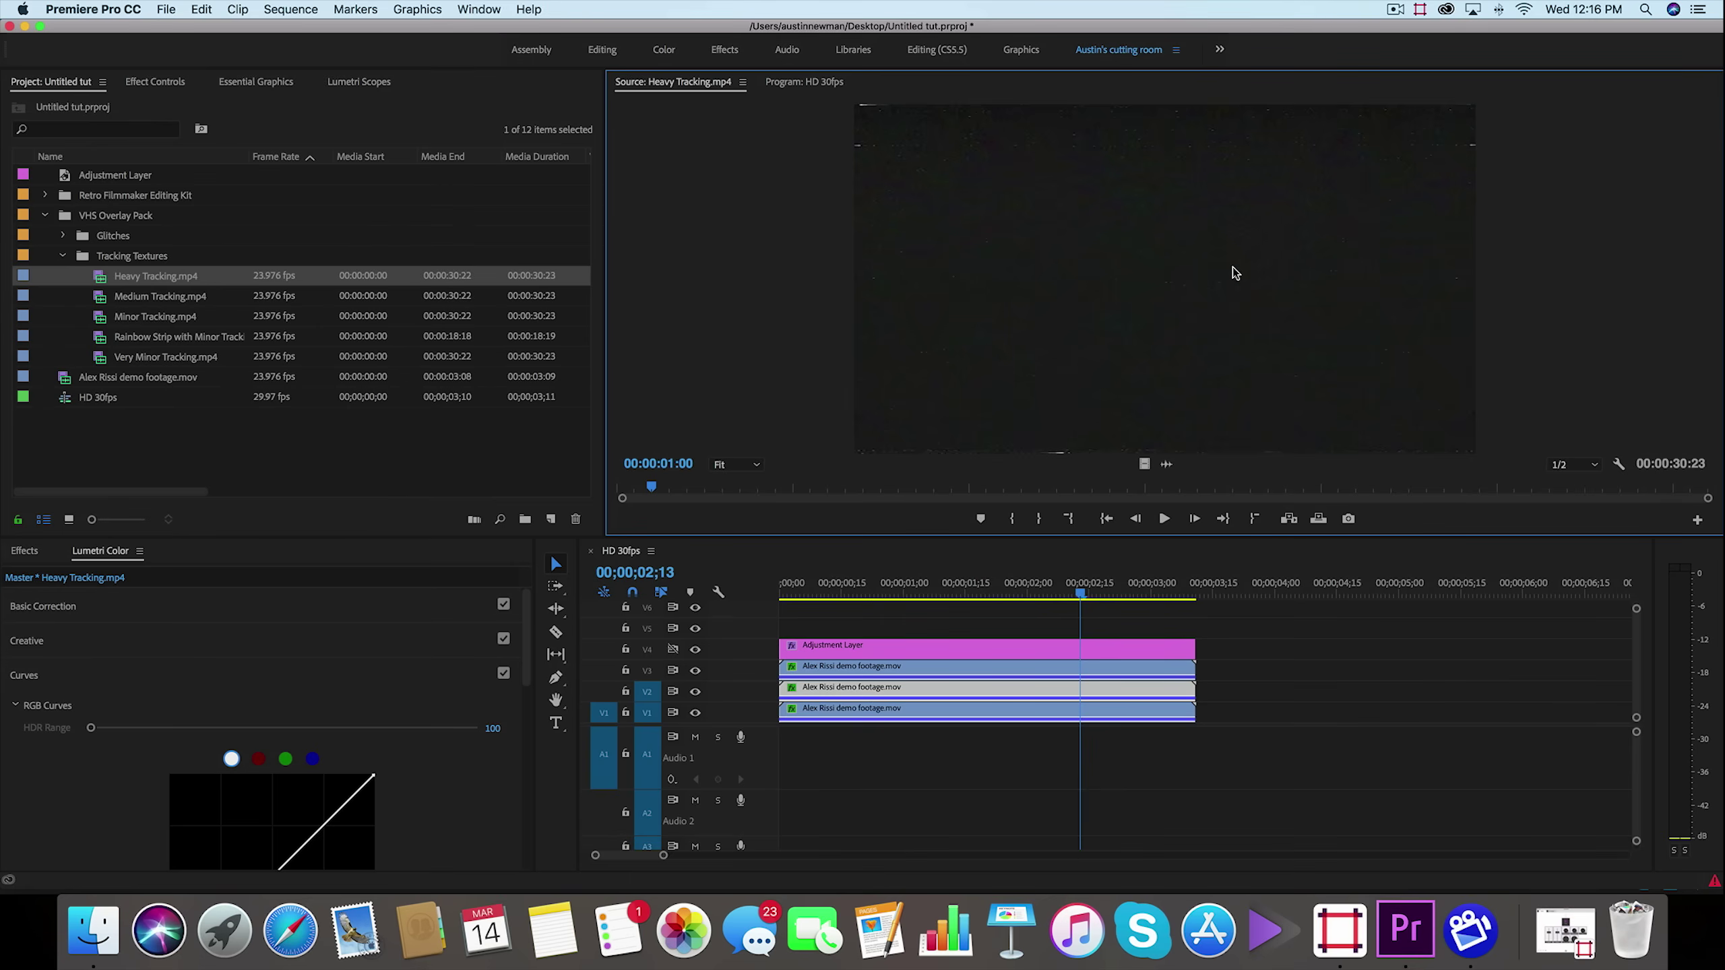
click(105, 299)
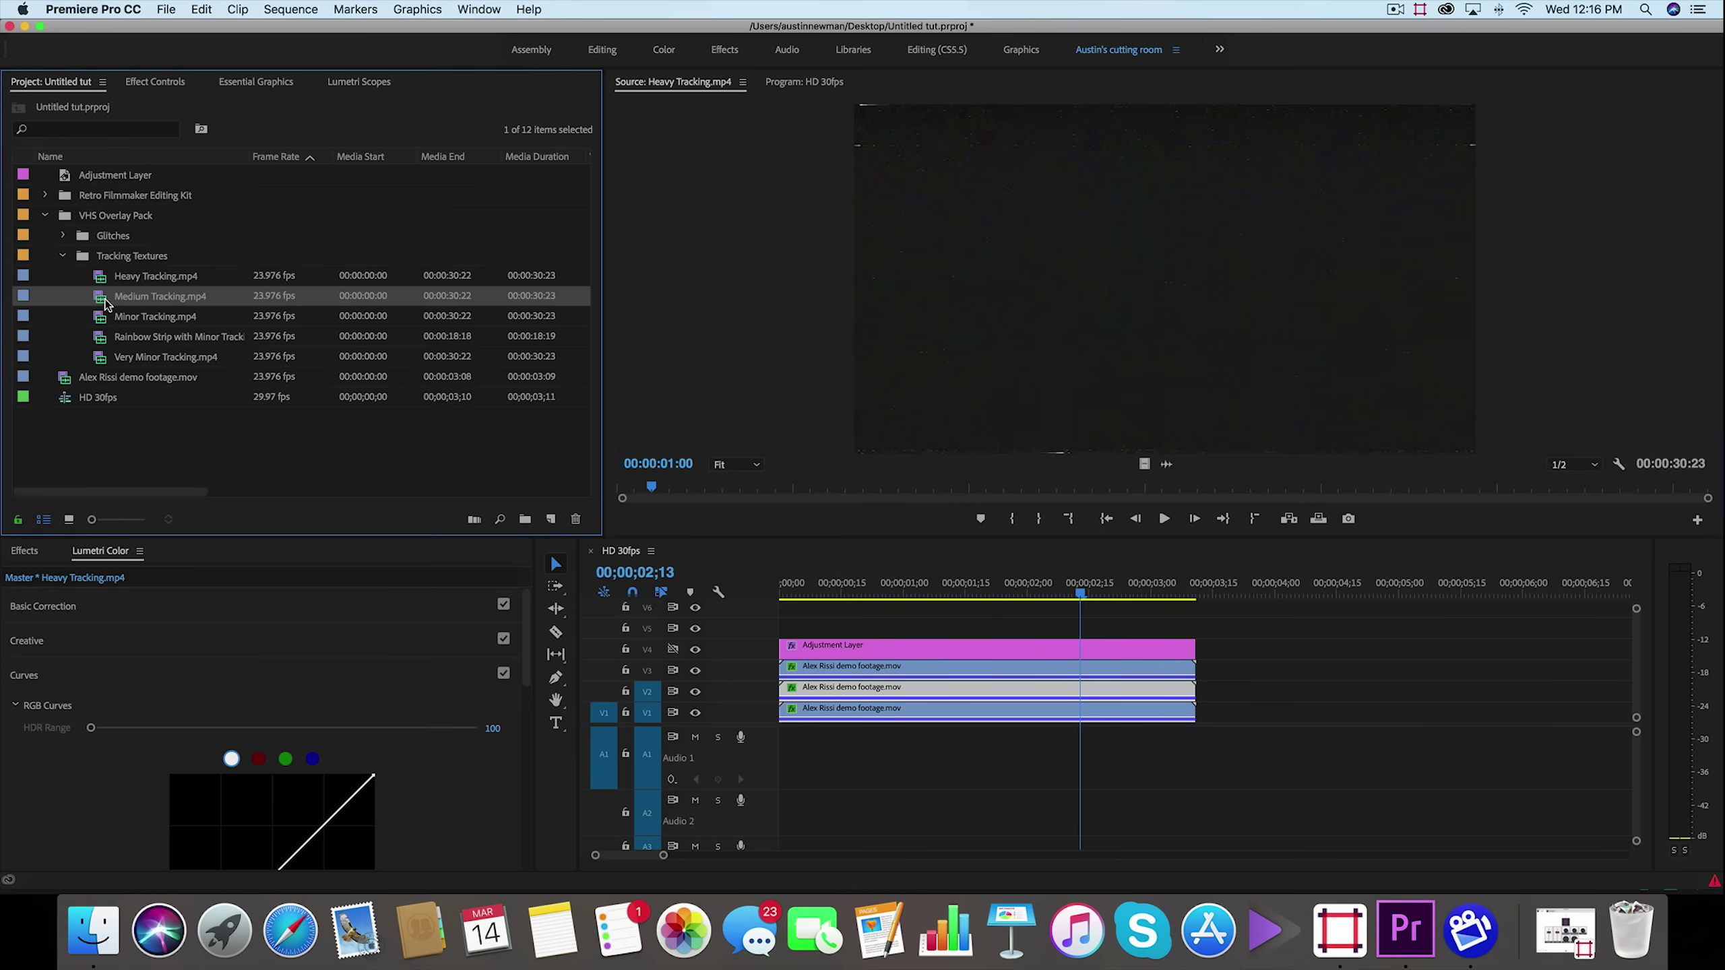
double_click(105, 302)
Place the Medium Tracking.mp4 video on V5 above the adjustment layer, near two seconds, and select it
drag(1144, 464, 764, 638)
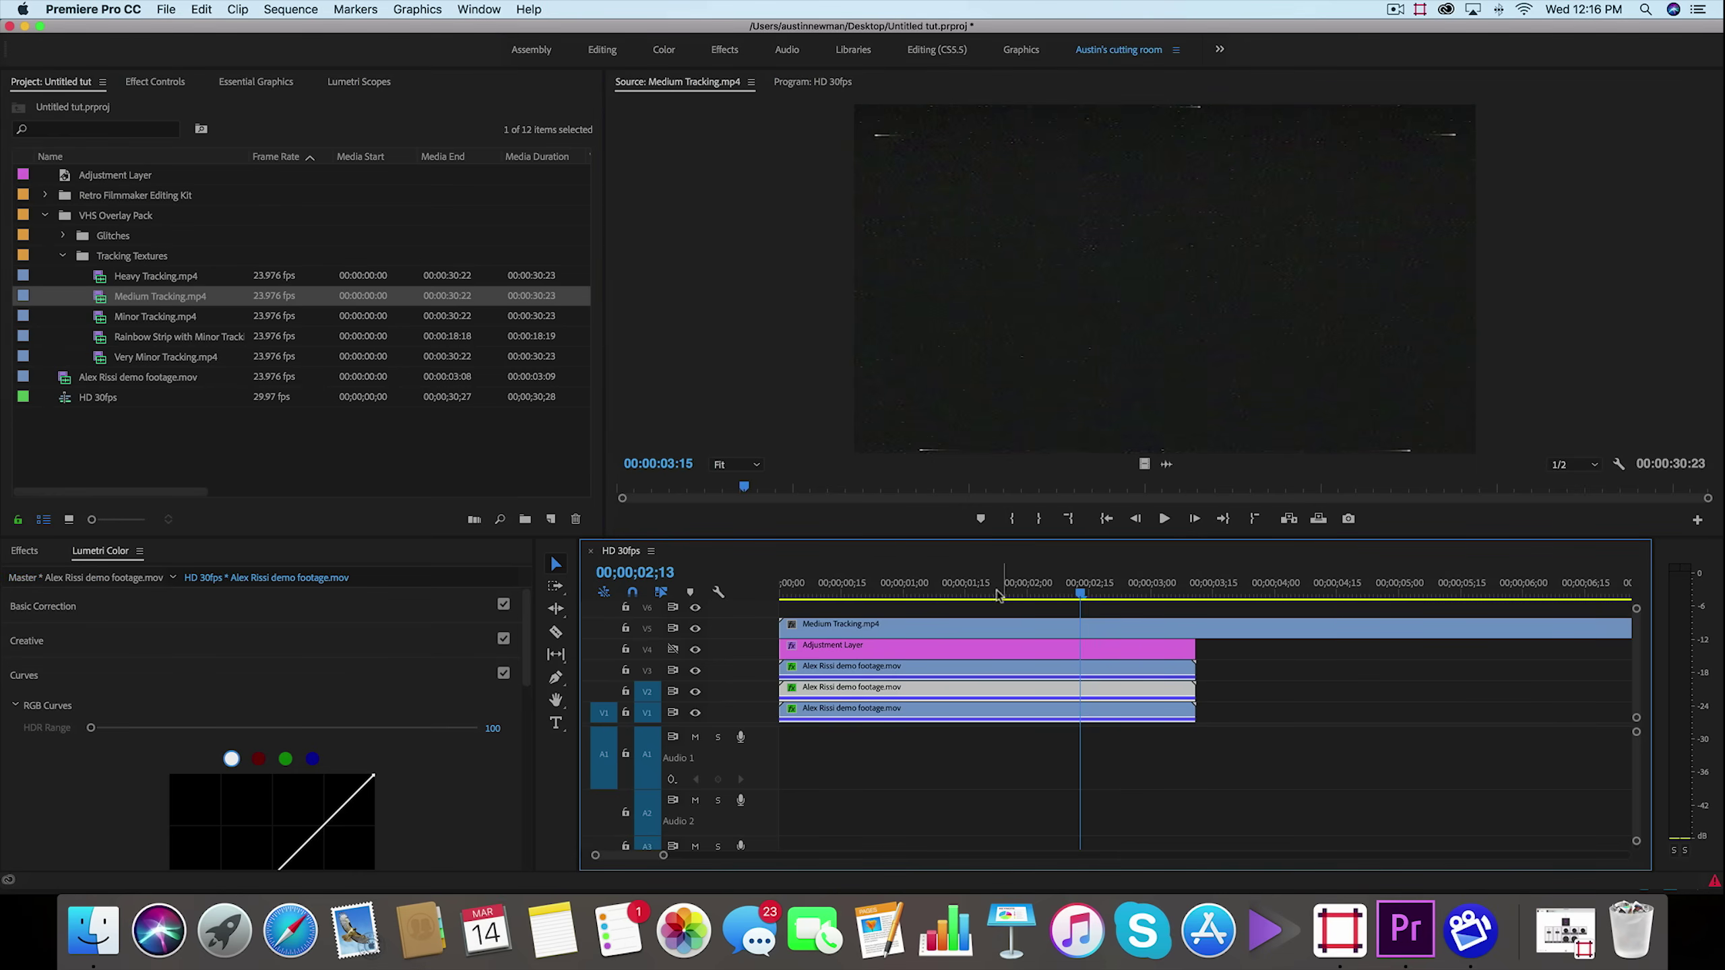
click(1043, 591)
click(1041, 640)
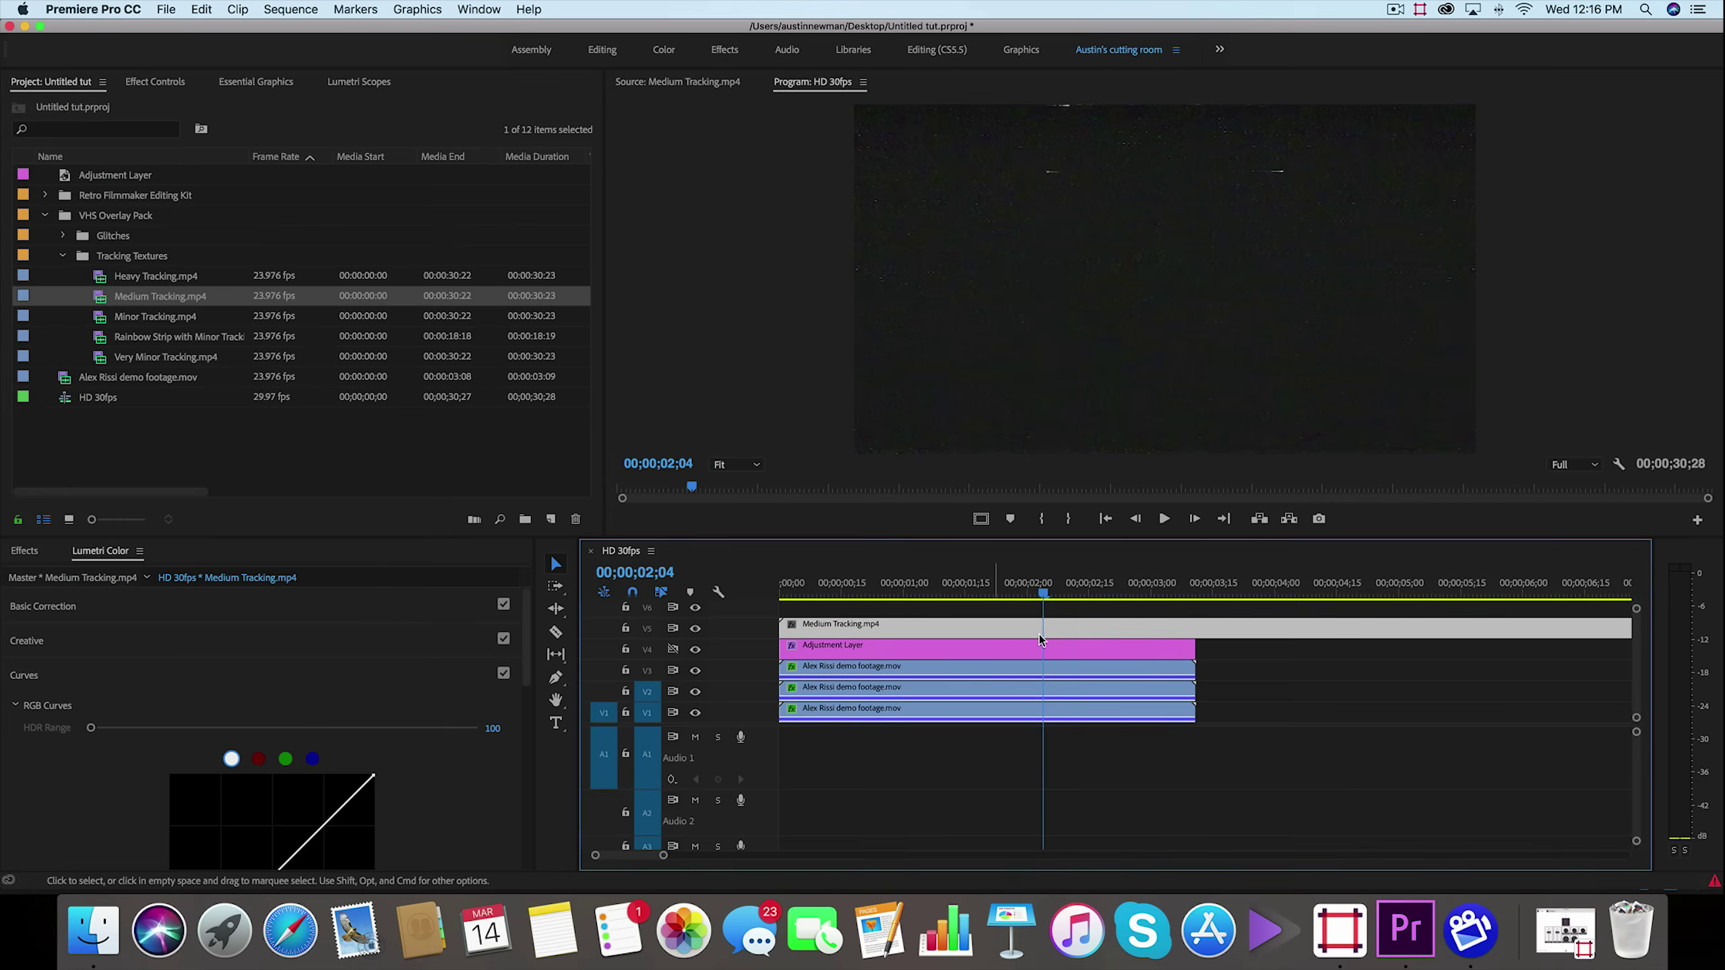
Set the tracking overlay's Opacity blend mode to Screen and preview the result
click(149, 85)
click(284, 345)
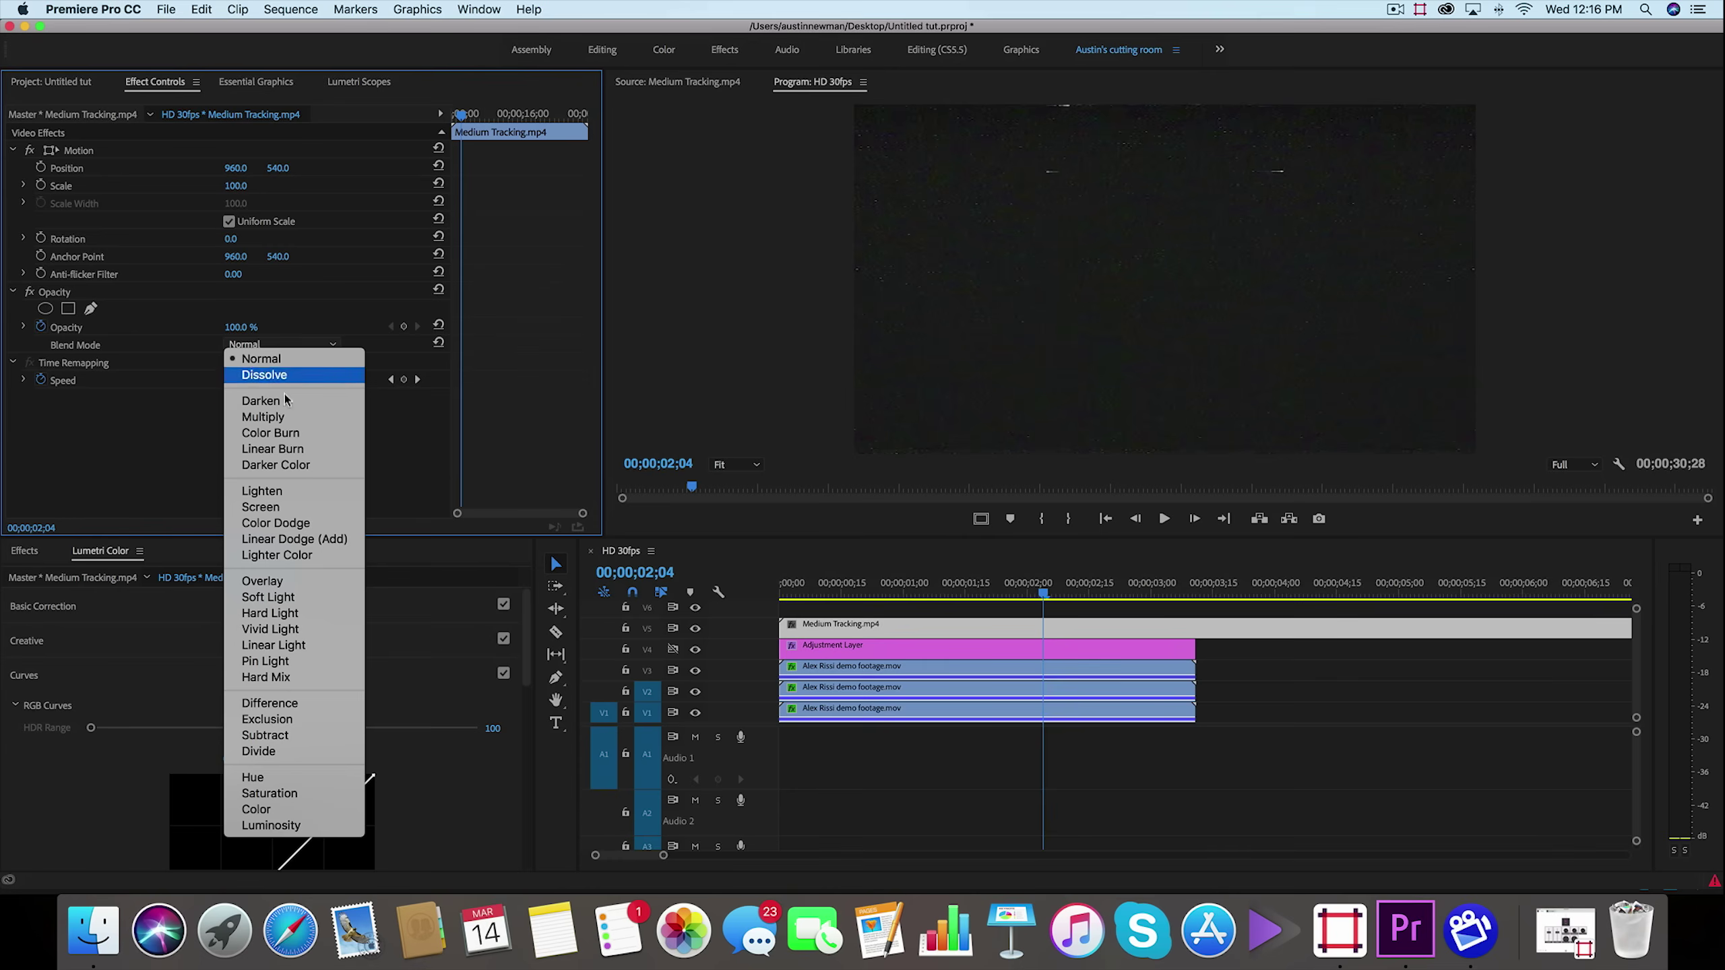
click(268, 506)
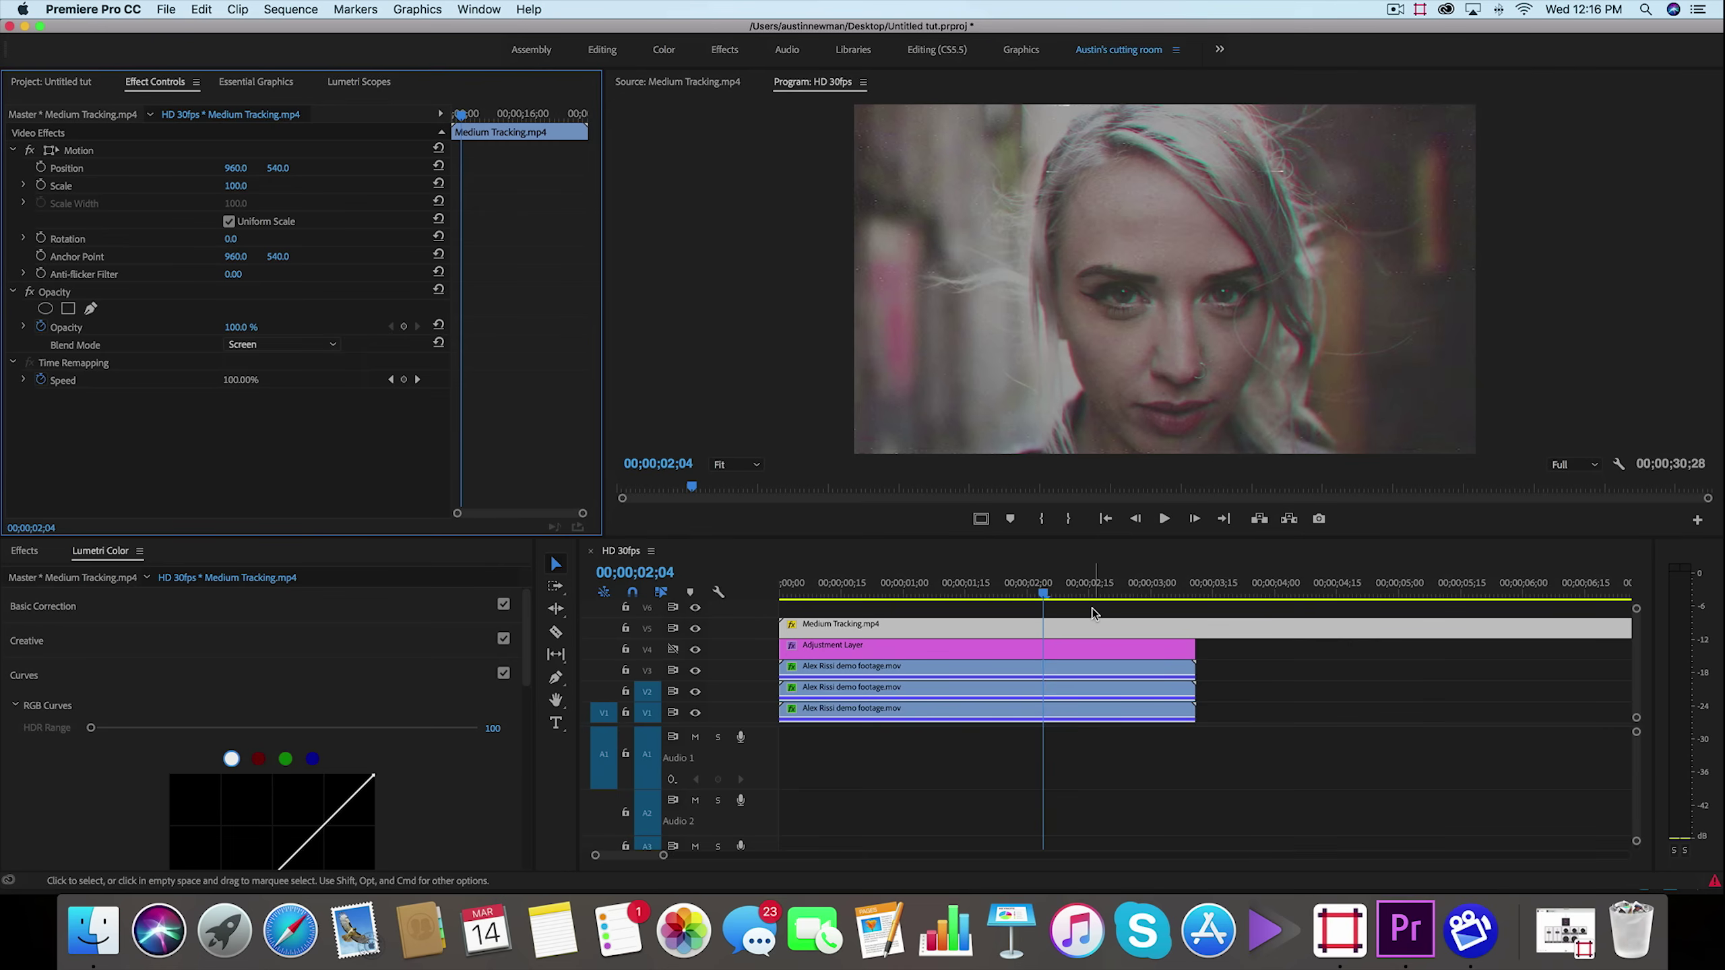
key(space)
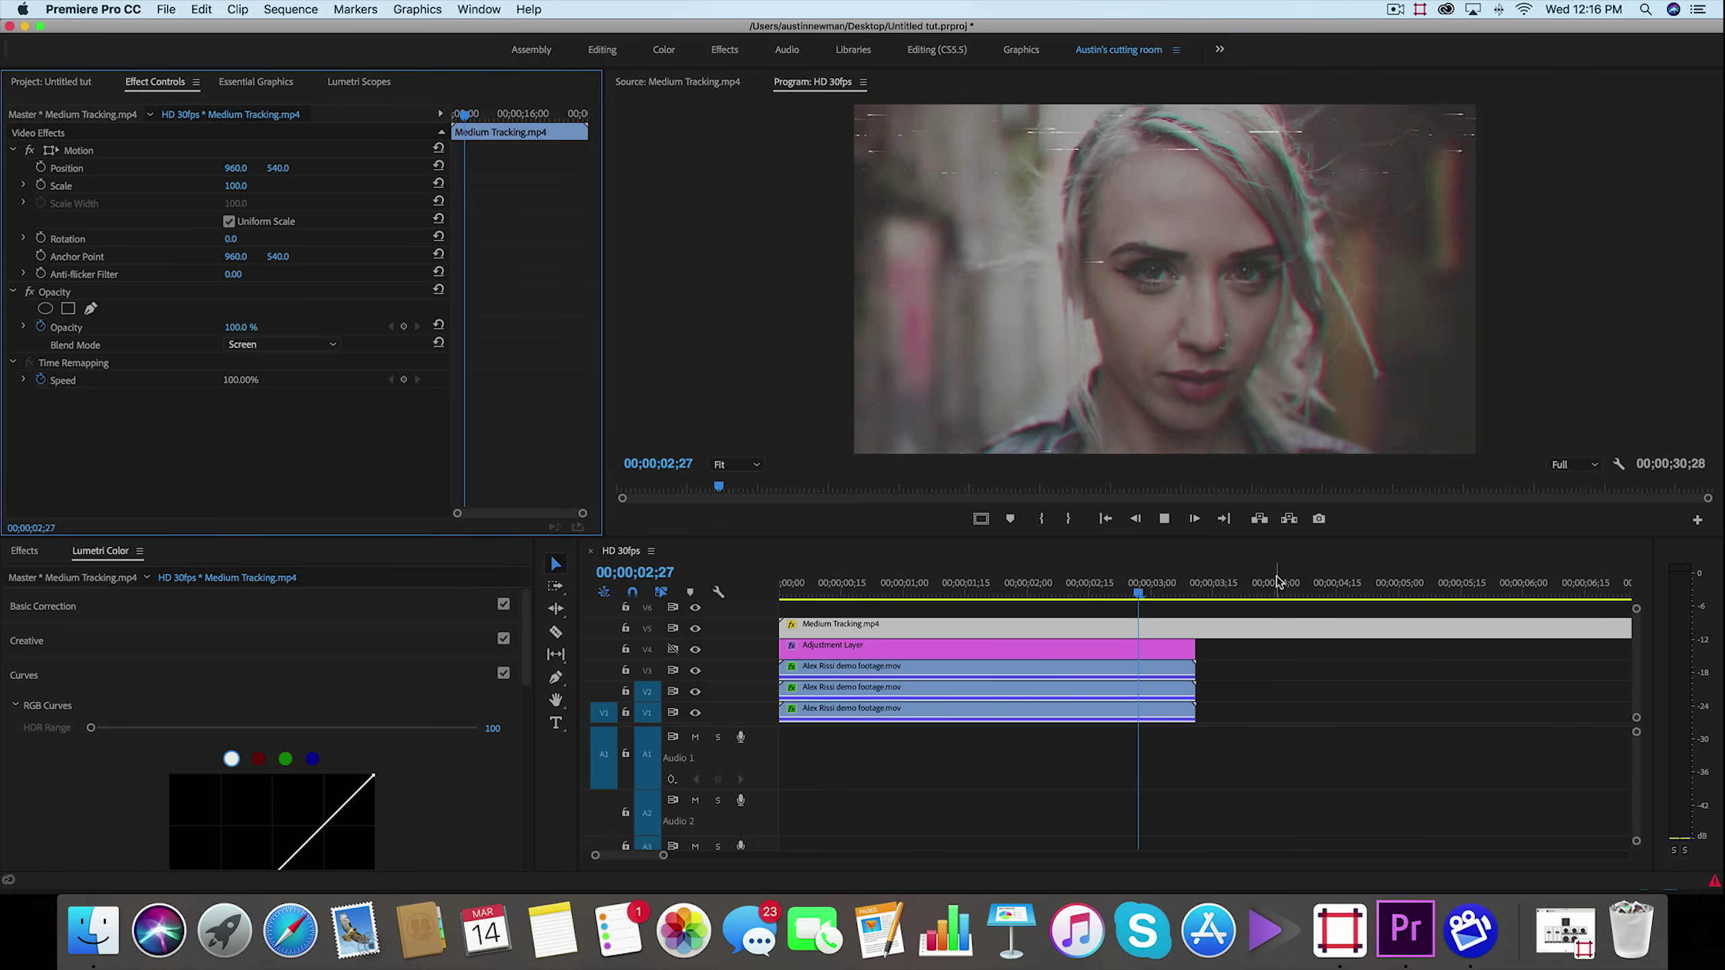
key(space)
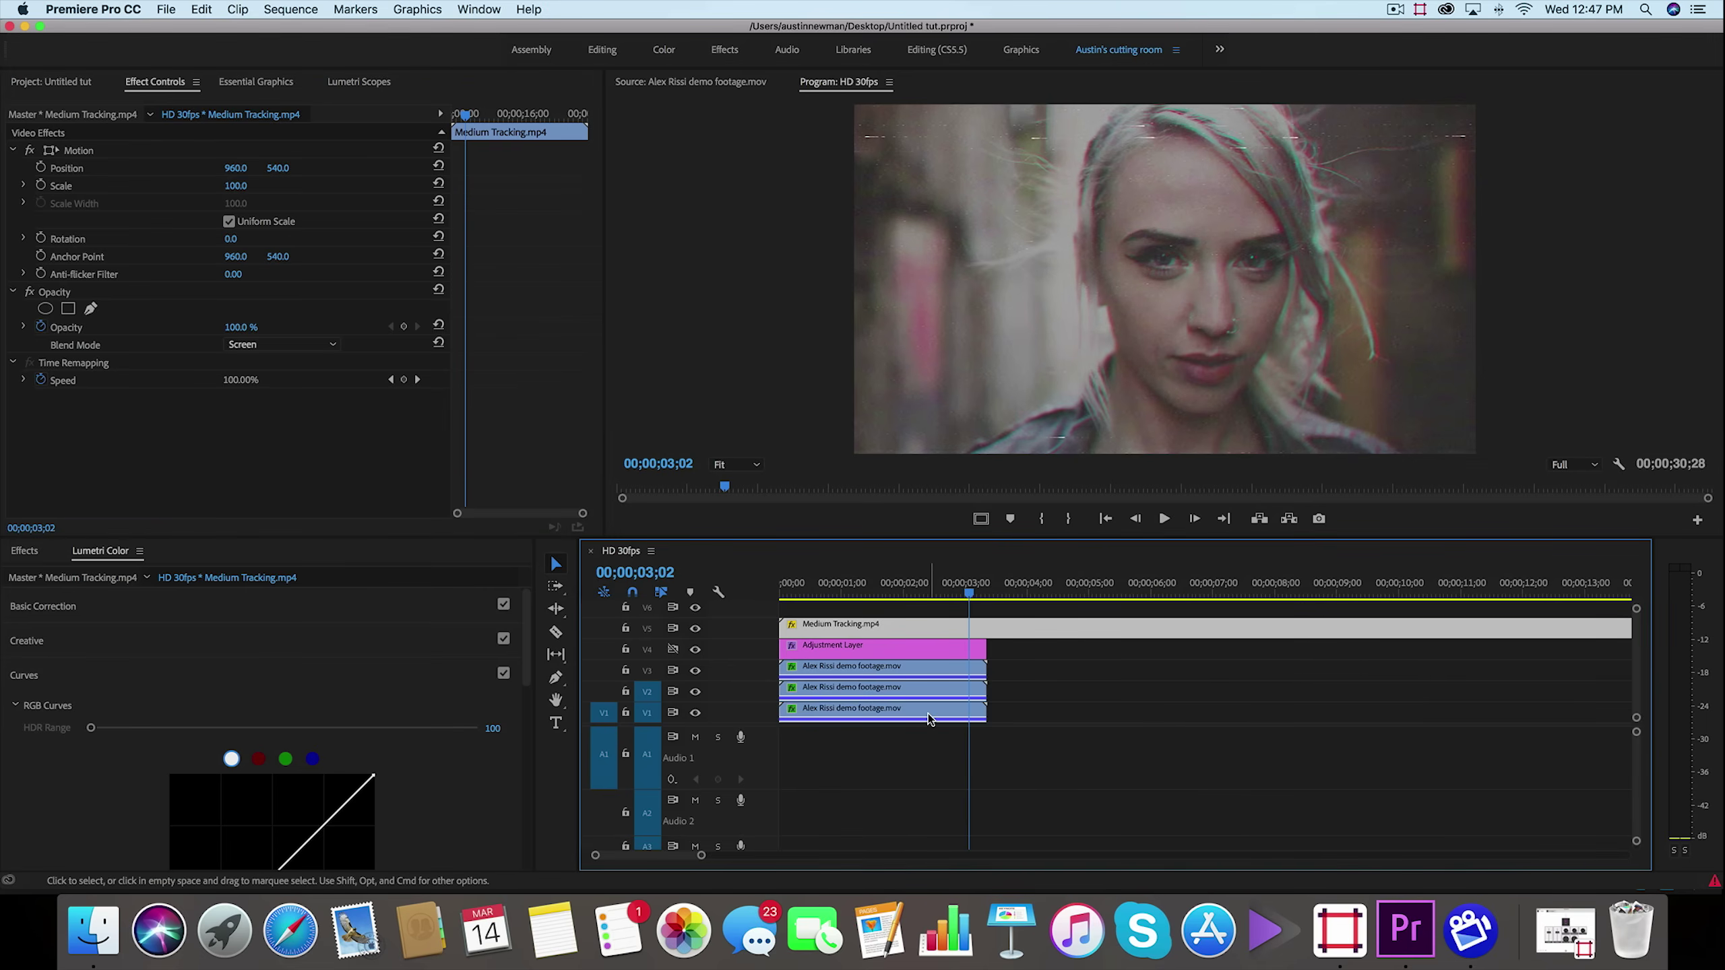
click(47, 82)
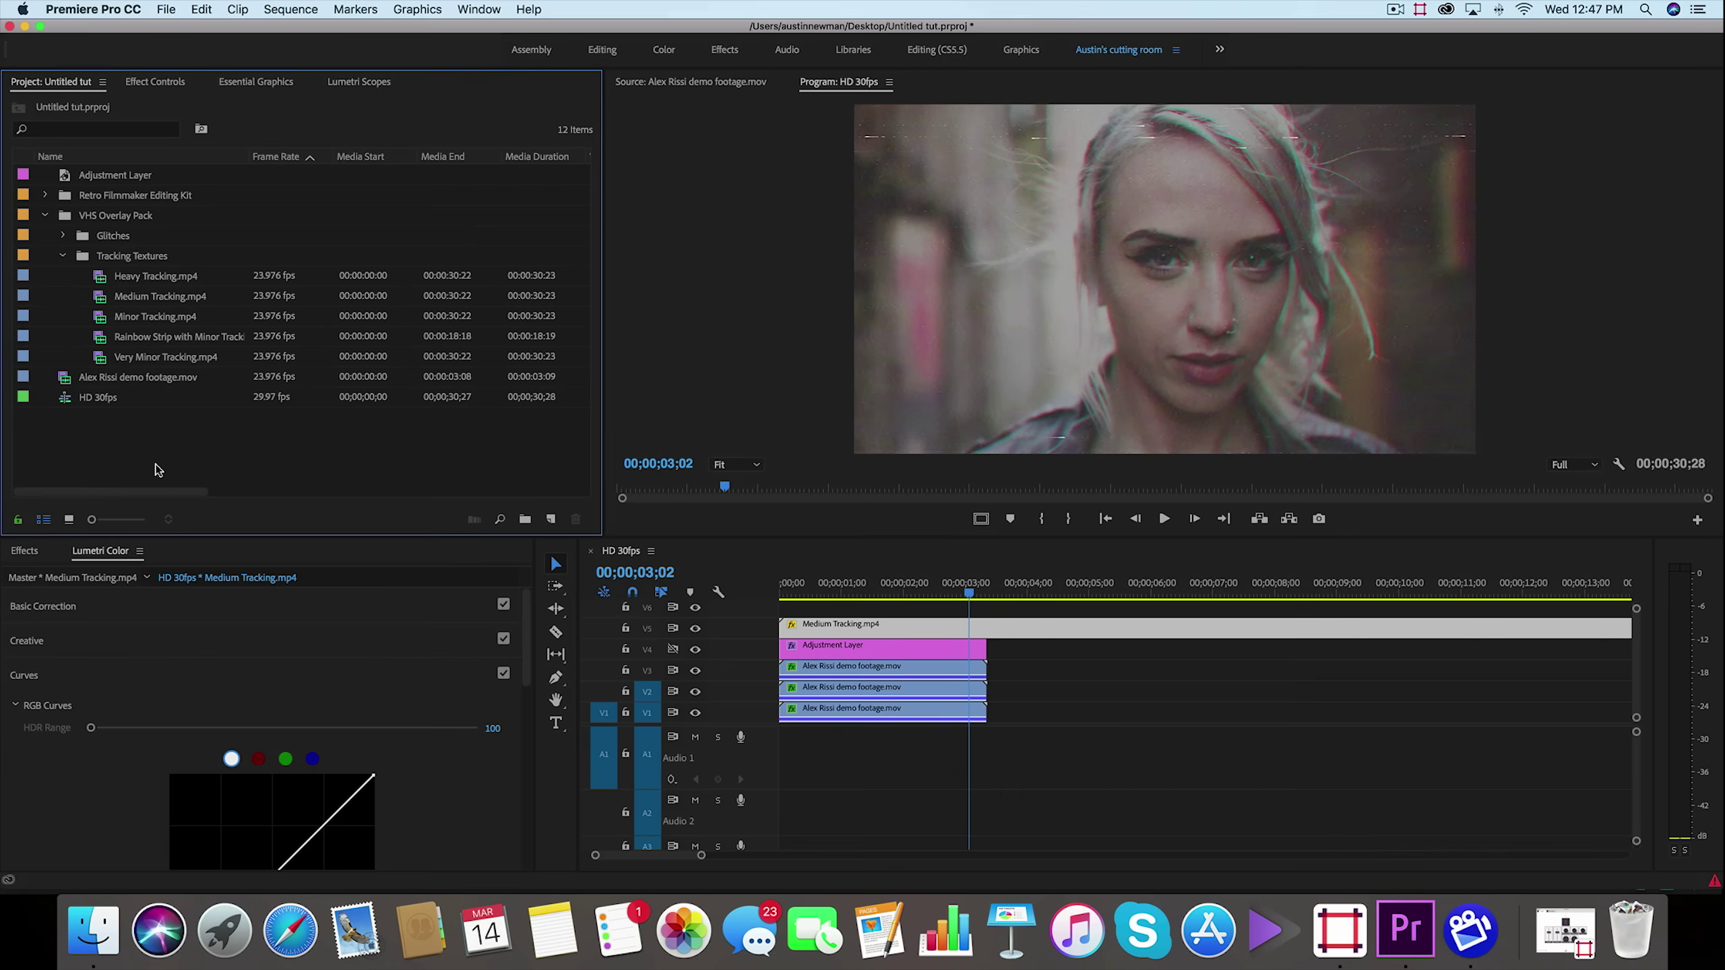
Add a second clip of the portrait demo footage to V1 at about 00;00;05 and play it back
double_click(57, 381)
drag(1144, 464, 1088, 709)
click(1115, 592)
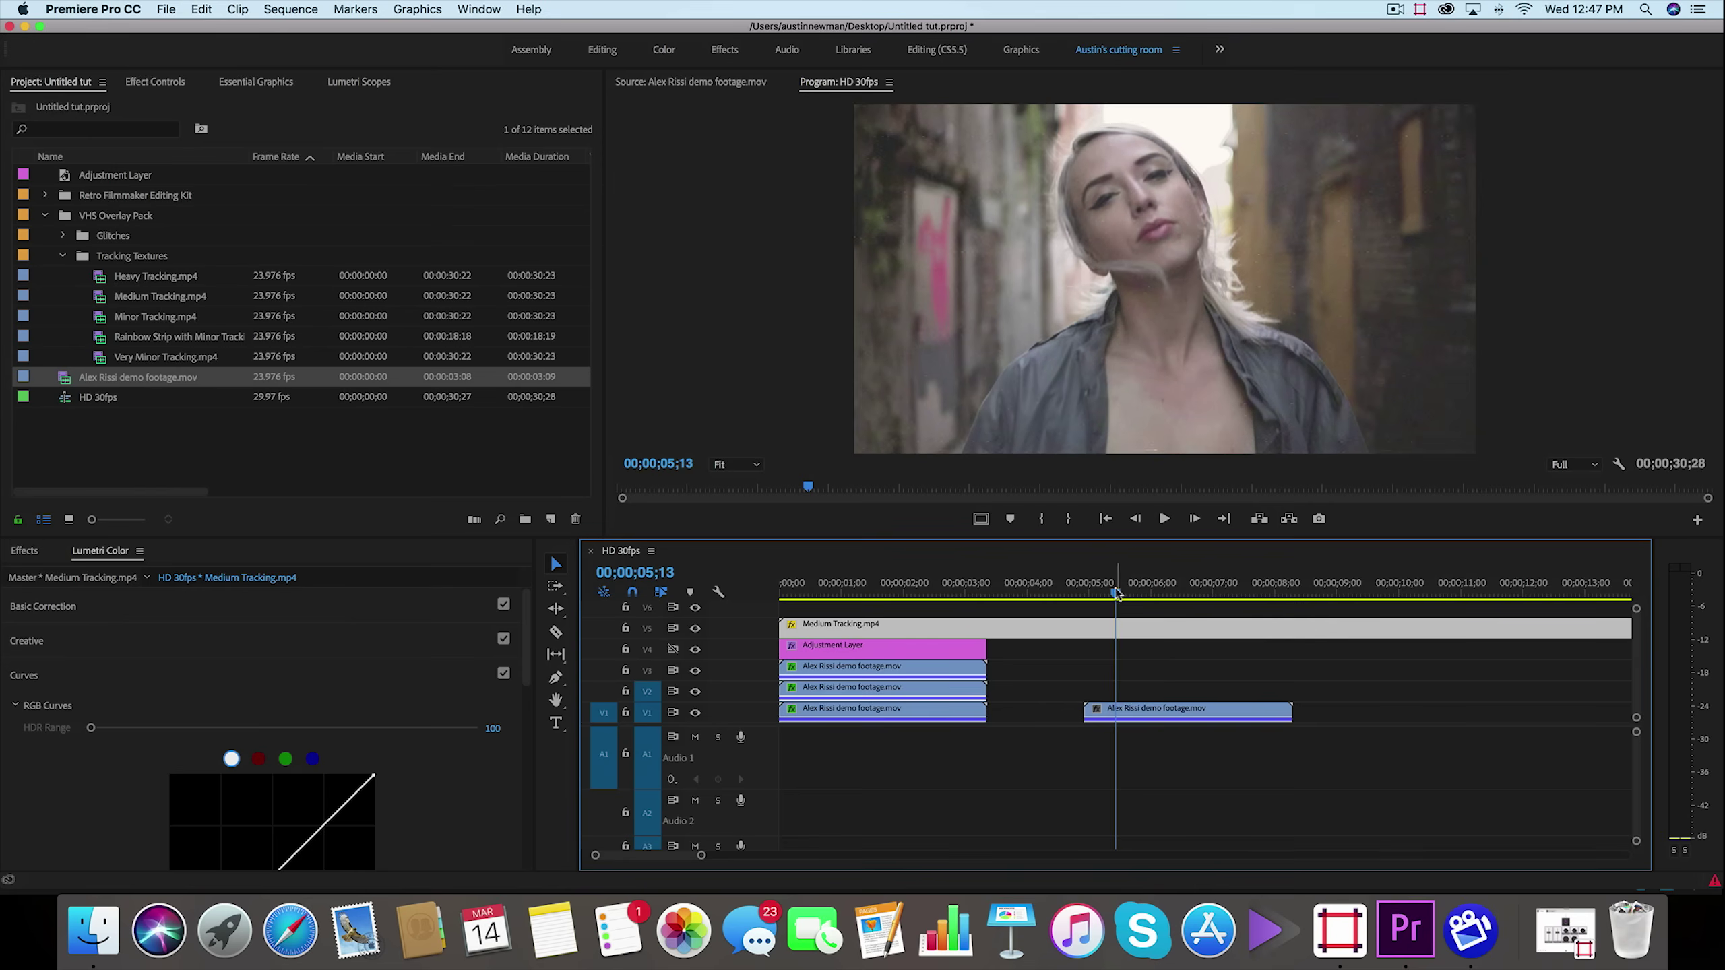
click(150, 85)
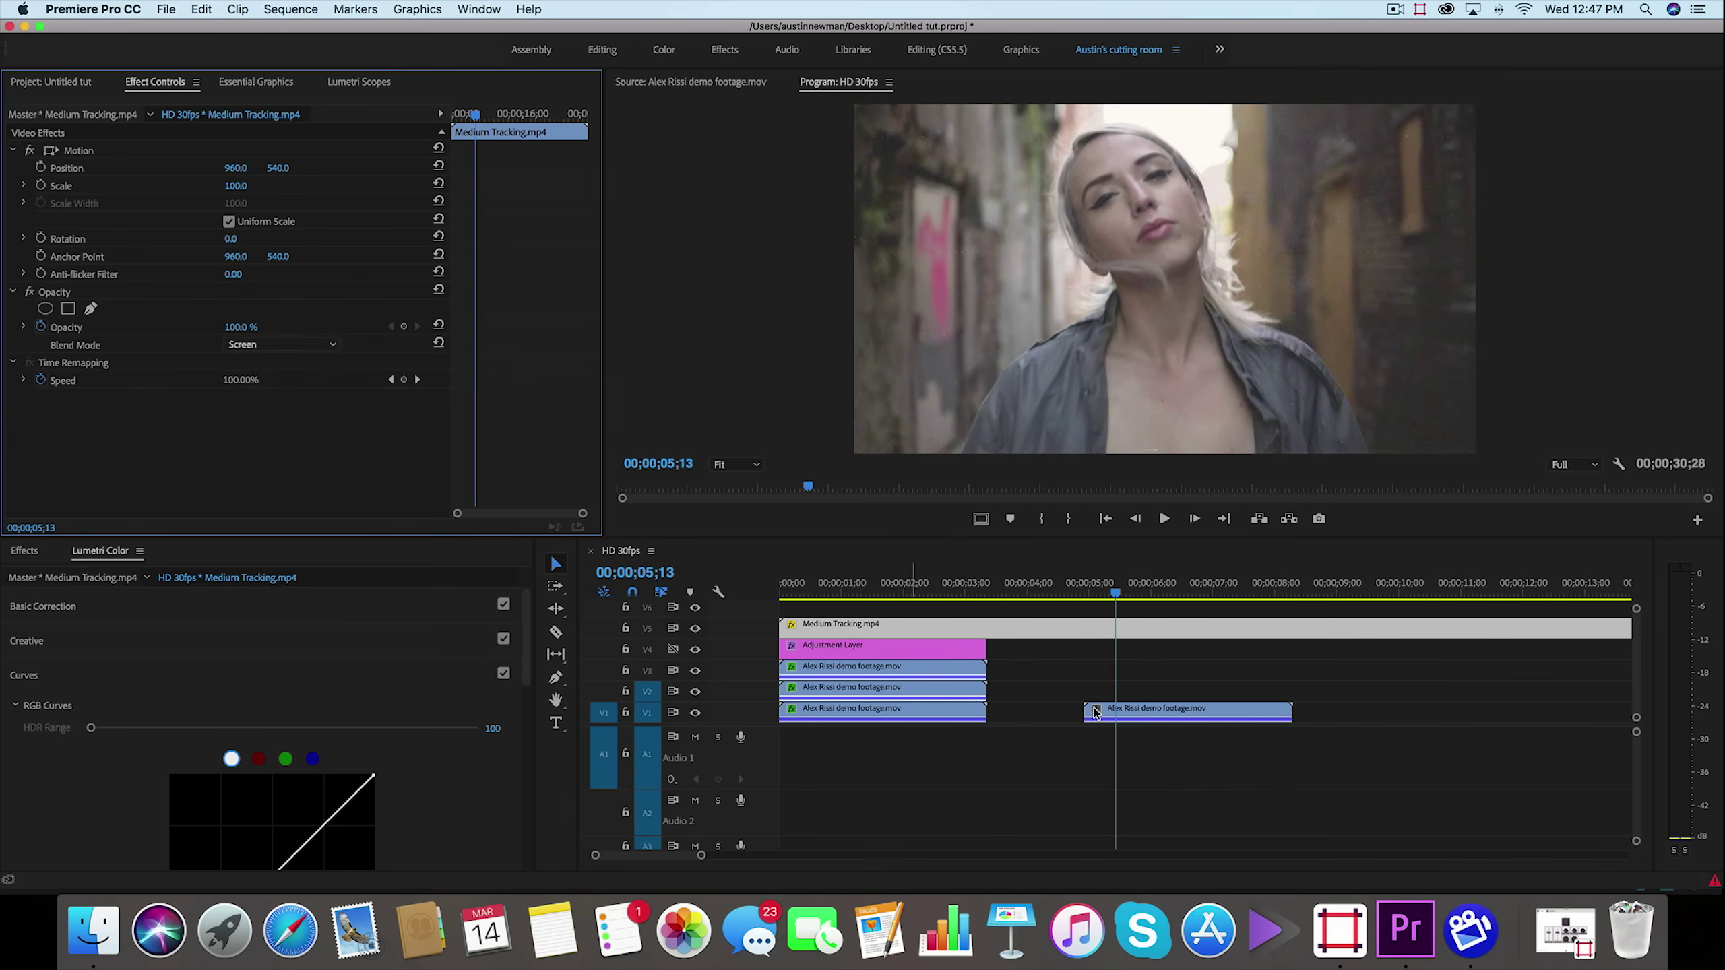
key(space)
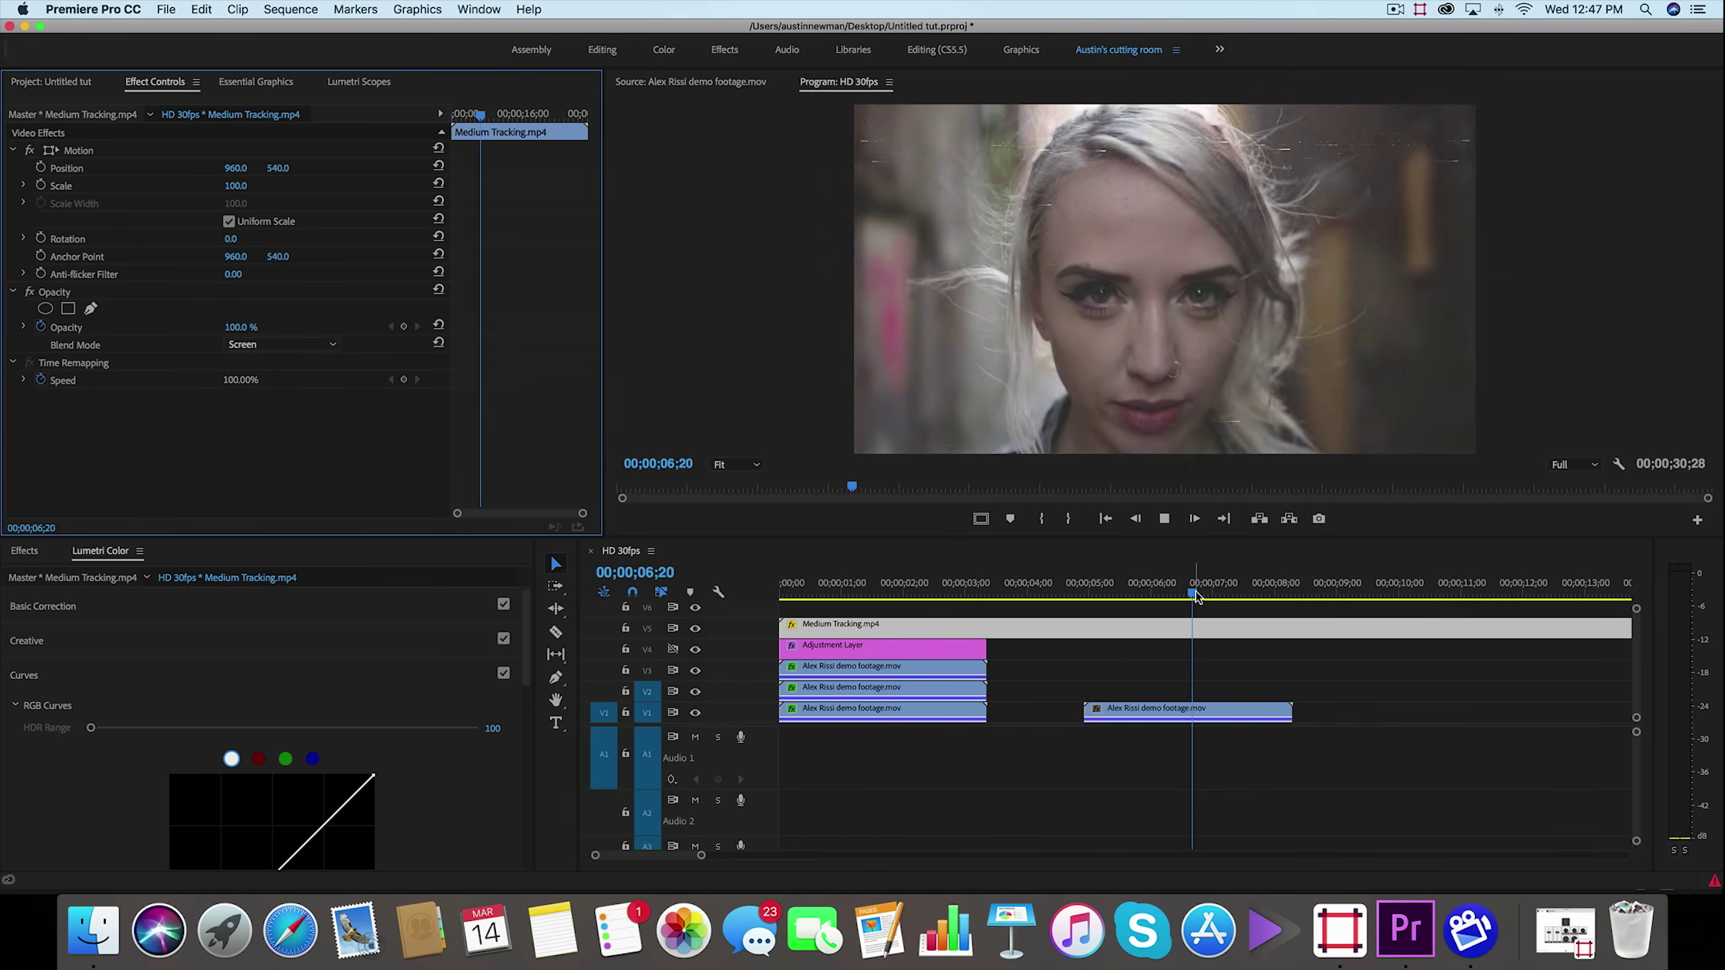